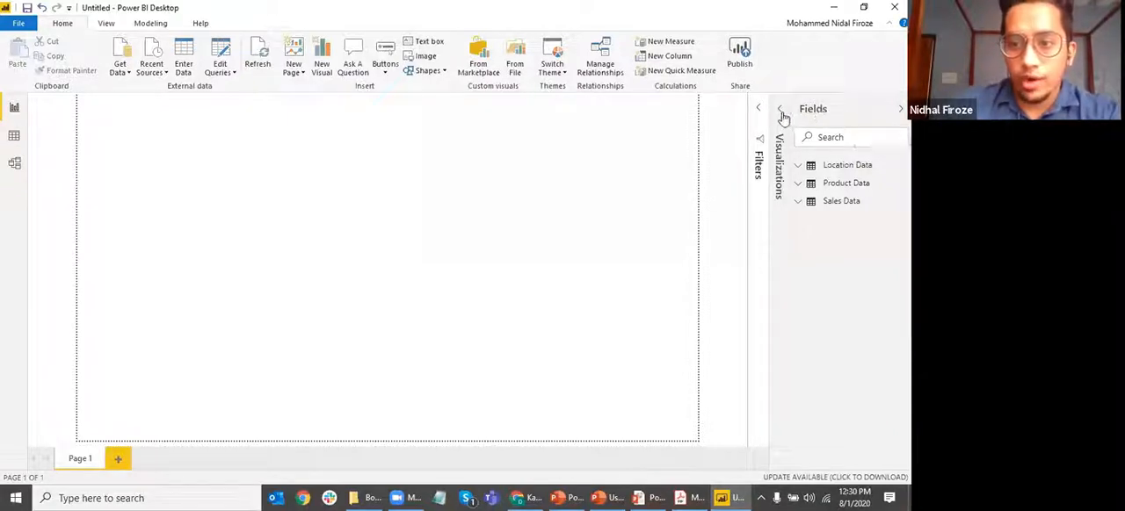
Insert a table visual on the report page and expand the Location Data, Product Data and Sales Data field lists
click(778, 181)
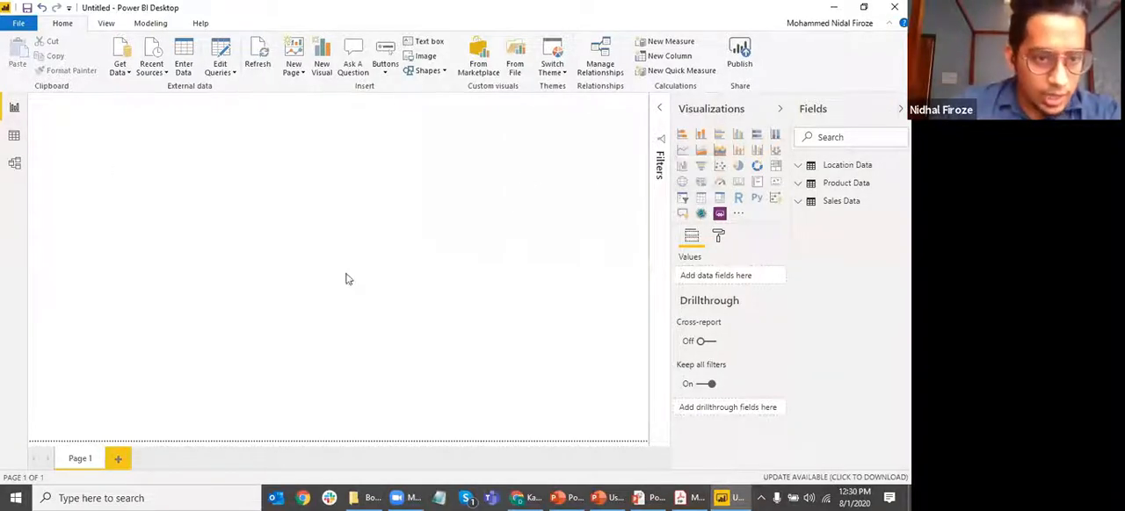
click(700, 199)
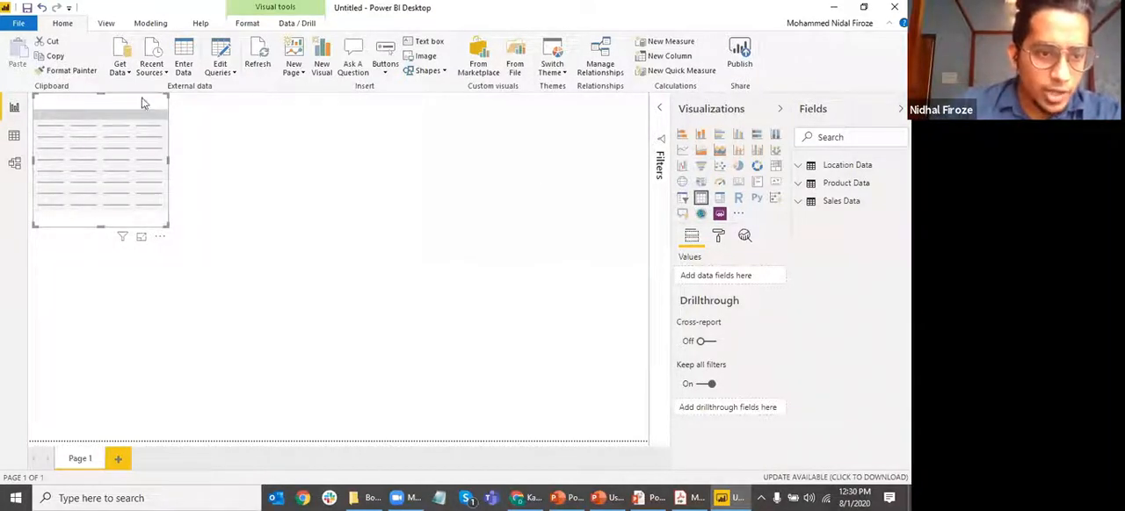
click(797, 166)
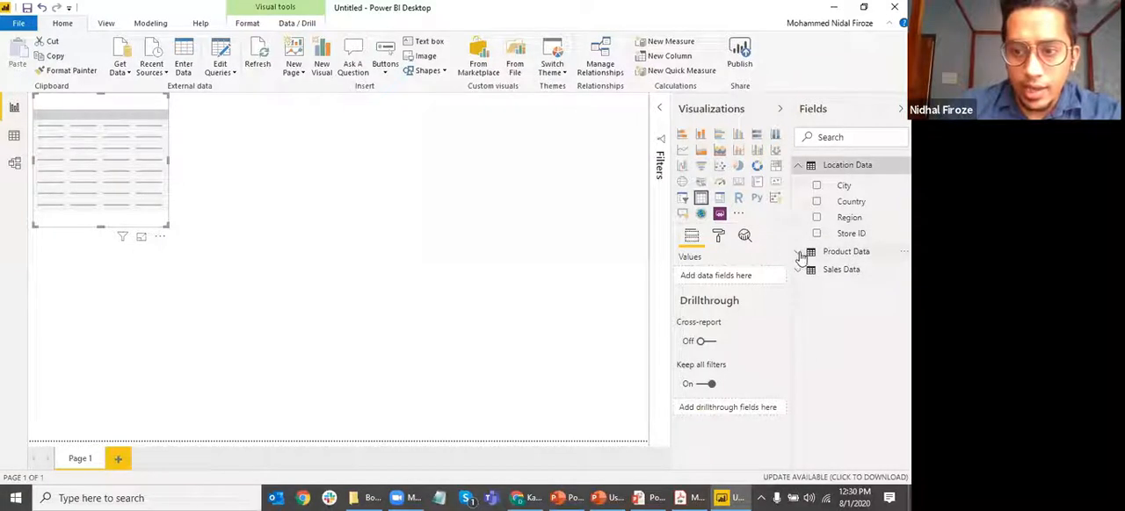
click(798, 253)
click(806, 354)
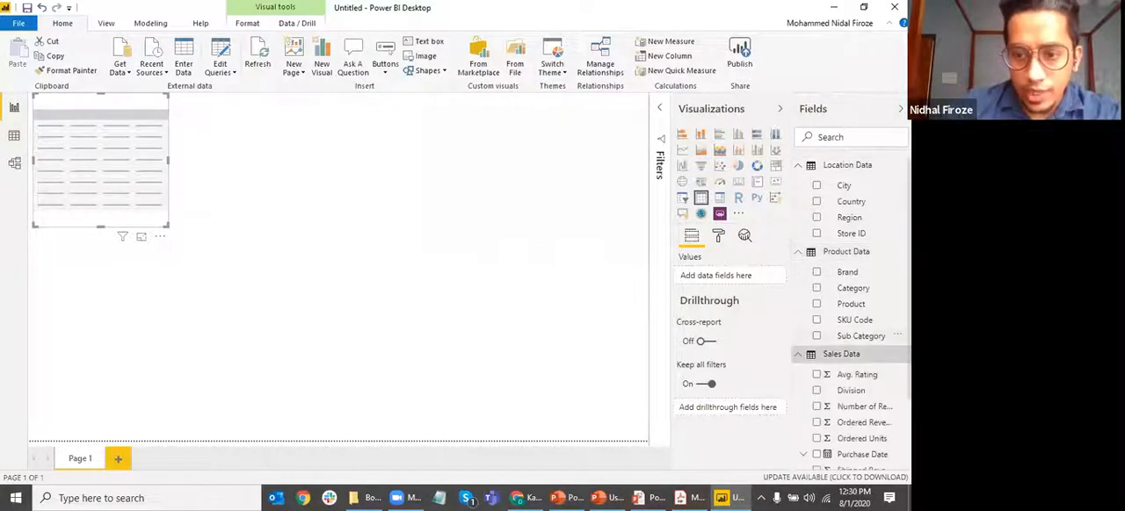
Add Brand, Category, Number of Reviews, Ordered Revenue and Ordered Units to the table visual
click(816, 273)
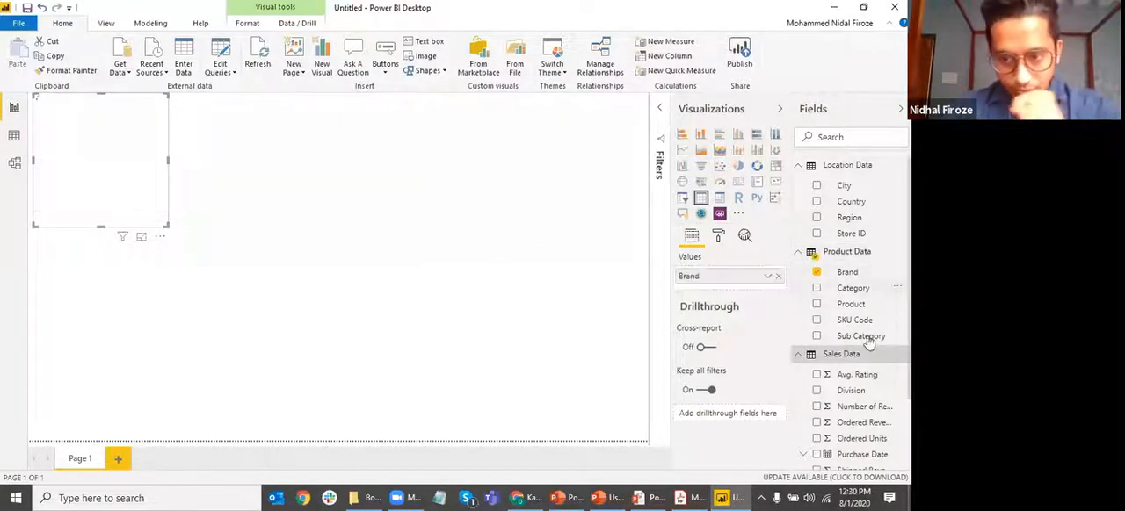
click(817, 288)
scroll(848, 378, down, 1)
click(817, 340)
click(816, 355)
click(827, 374)
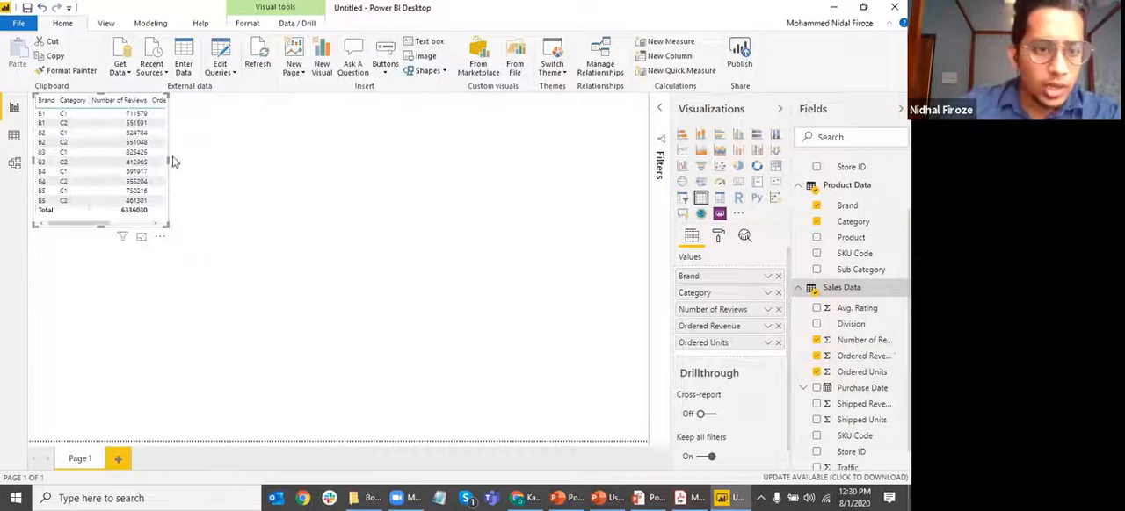
Try a narrower frame for the table visual, and then widen it so all five columns fit without horizontal scrolling
drag(171, 167, 129, 185)
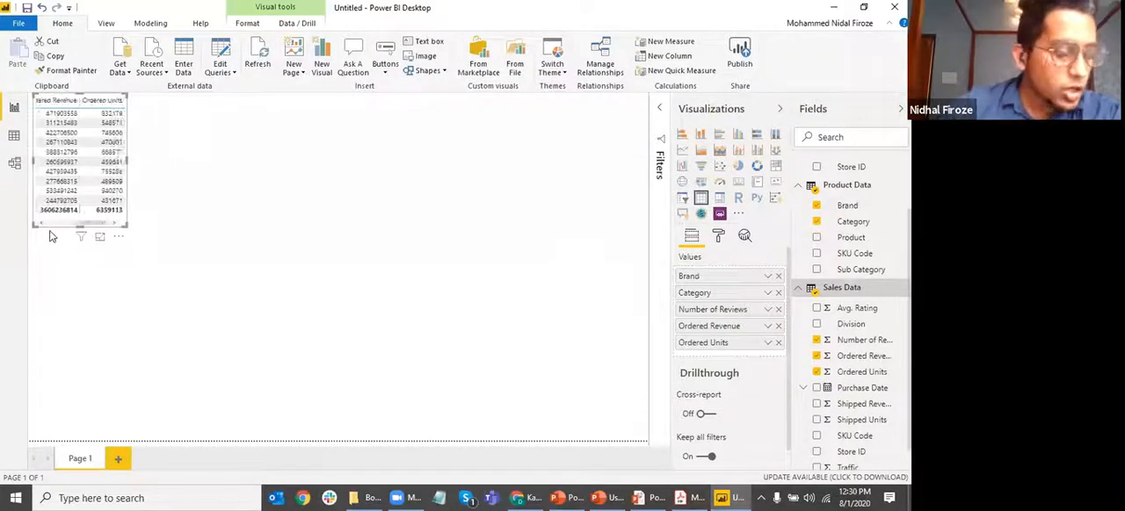
click(205, 195)
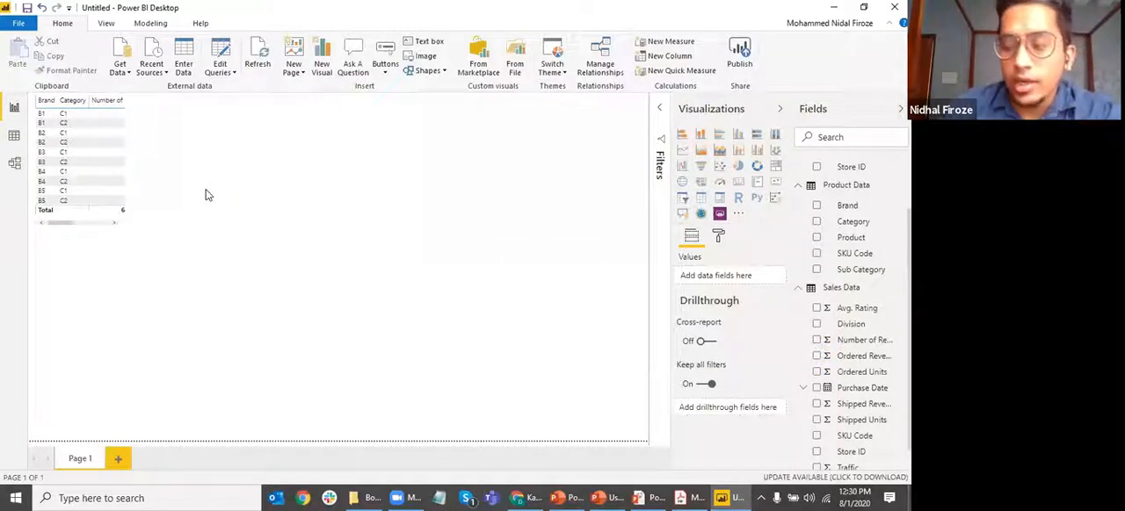
click(129, 163)
drag(129, 162, 268, 173)
click(299, 186)
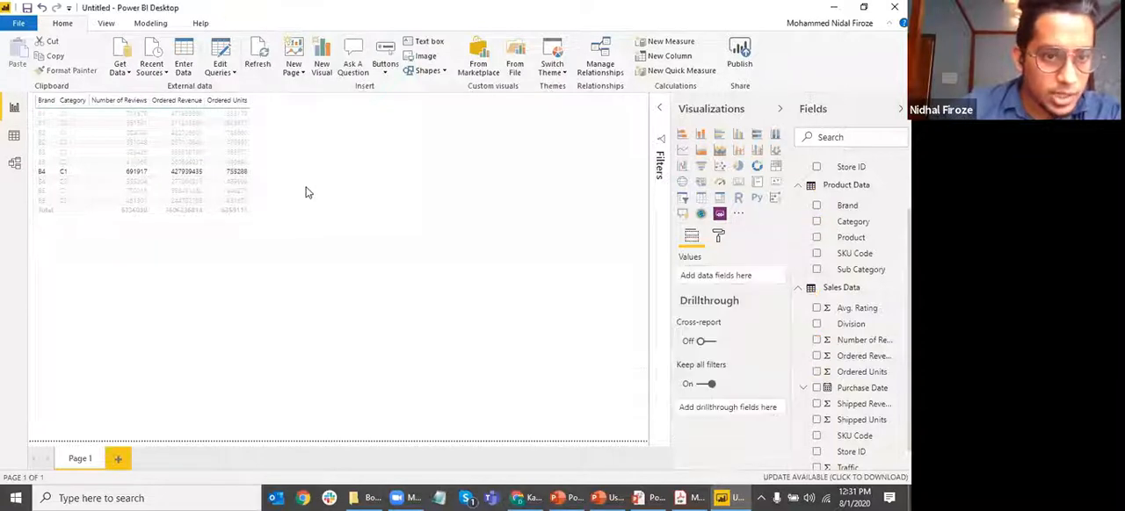
Sort the table by Number of Reviews in descending order and clear the row highlight
click(88, 104)
mouse_move(90, 101)
mouse_down()
mouse_move(111, 103)
mouse_move(87, 101)
mouse_up()
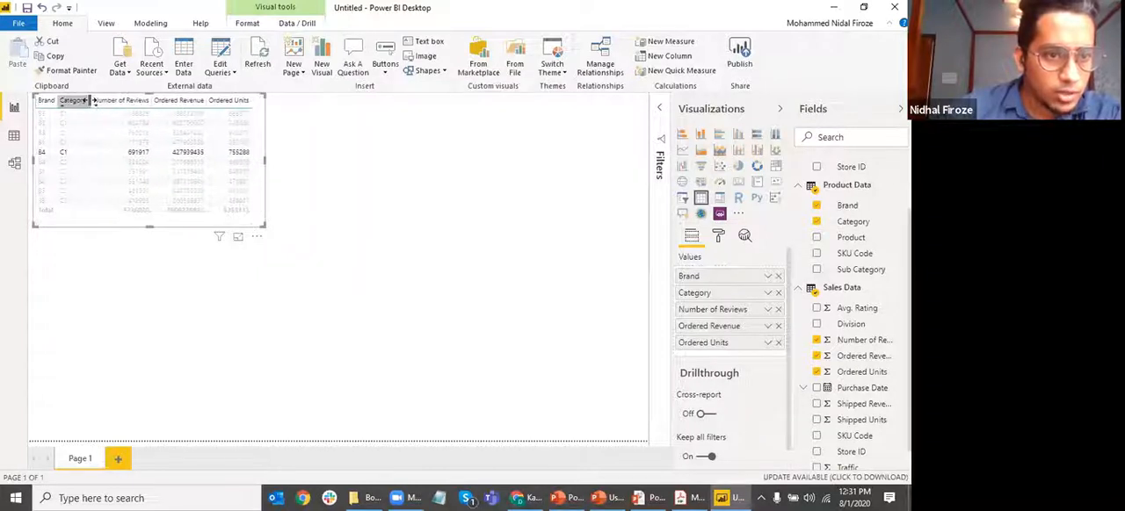
click(325, 188)
click(47, 154)
click(447, 180)
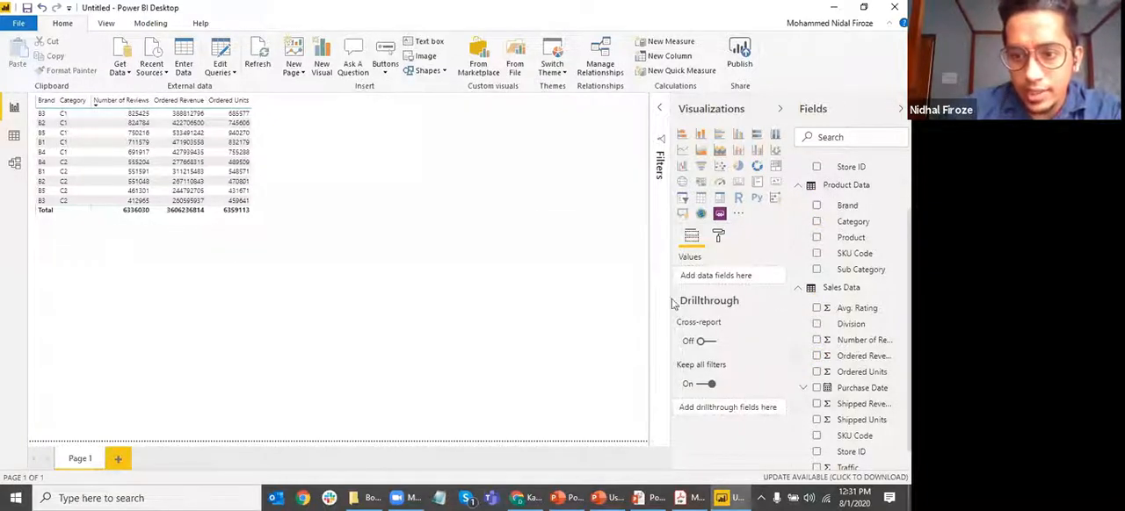
Highlight the table row for brand B4, category C1, and clear the highlight again
click(154, 153)
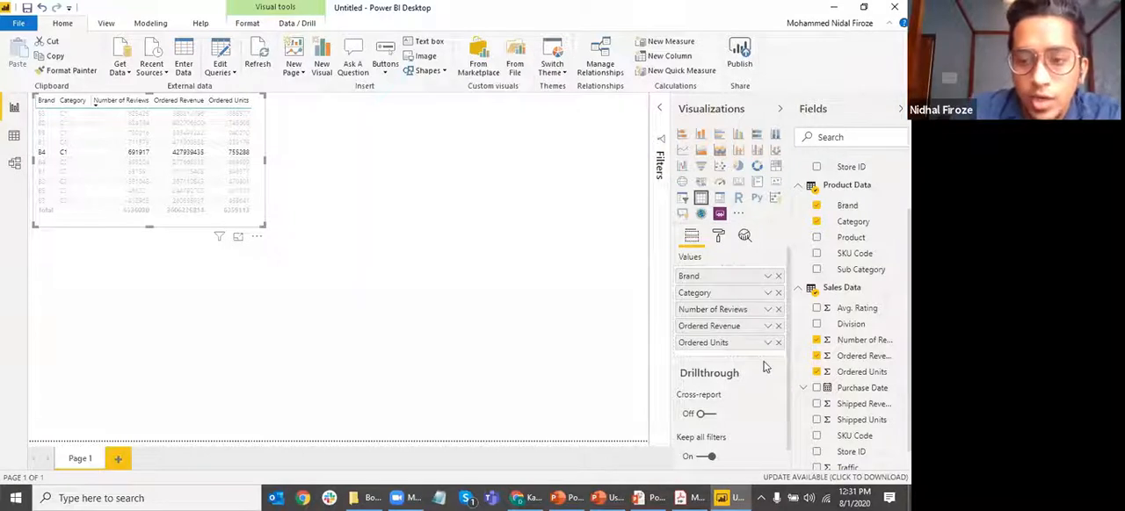
click(303, 217)
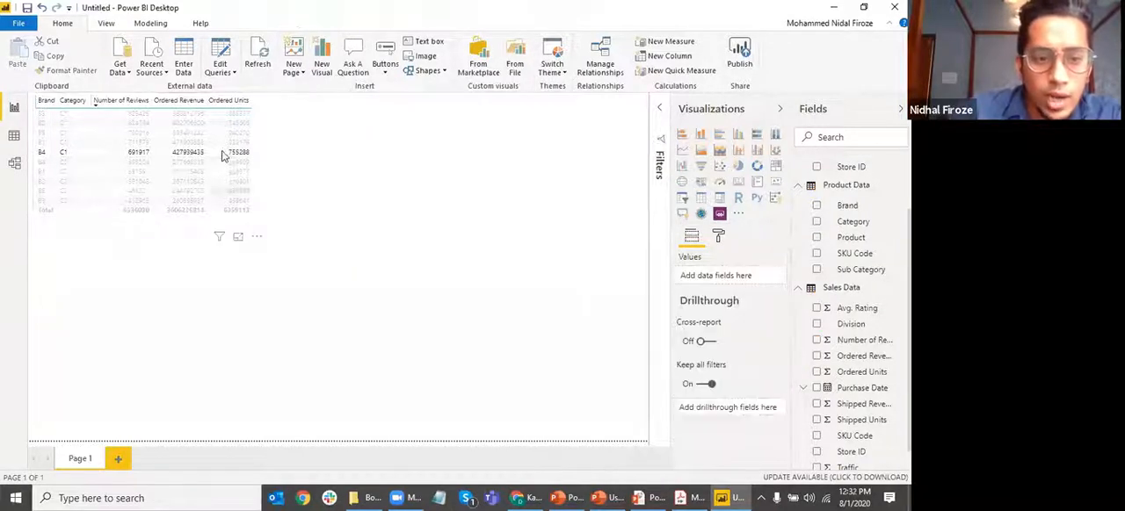
click(221, 157)
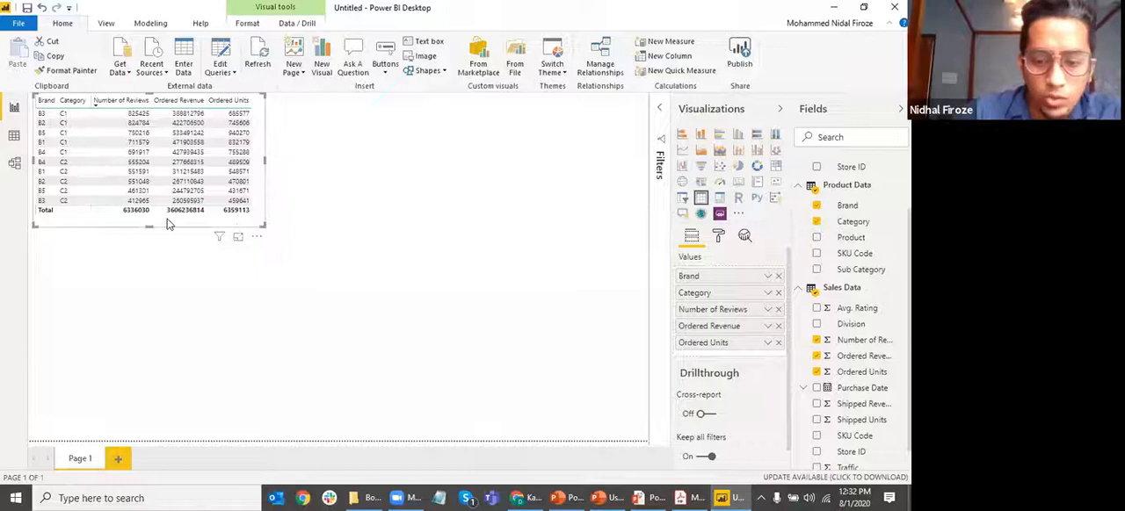
Delete the table visual, undo the deletion and deselect the visual
key(Delete)
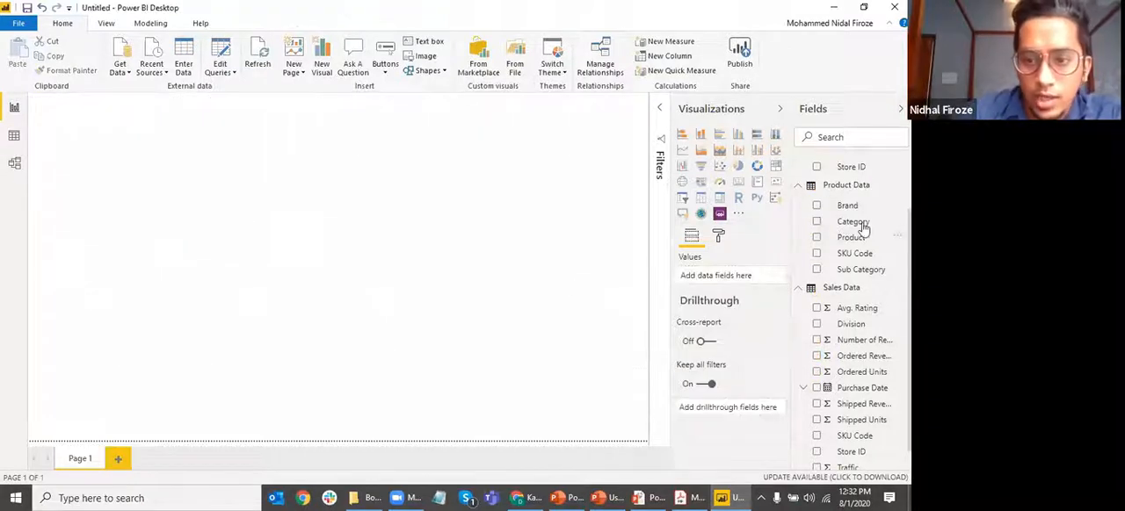
key(ctrl+z)
click(357, 213)
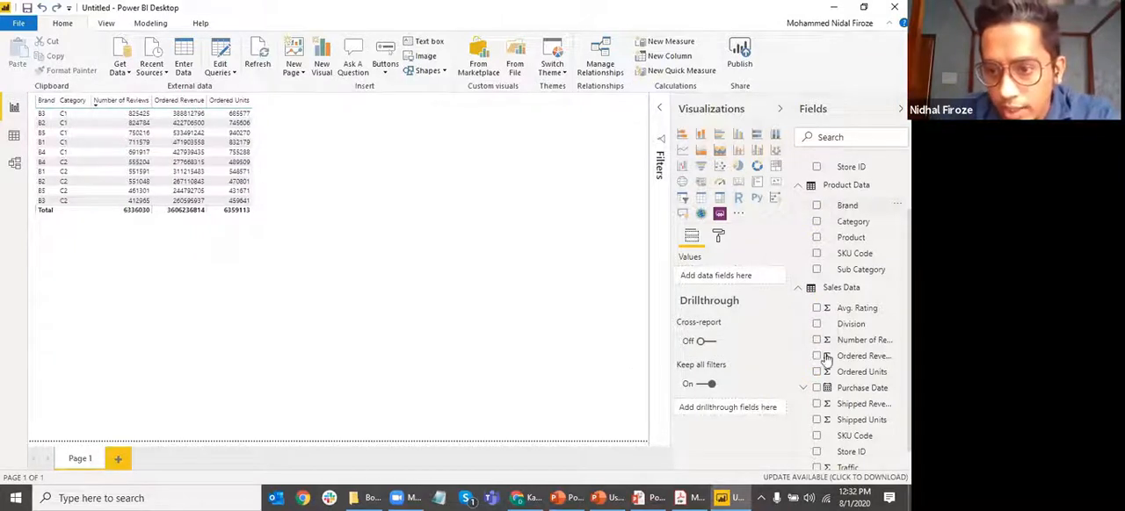
Create a second table visual from the Product, Number of Reviews and Ordered Units fields
click(816, 238)
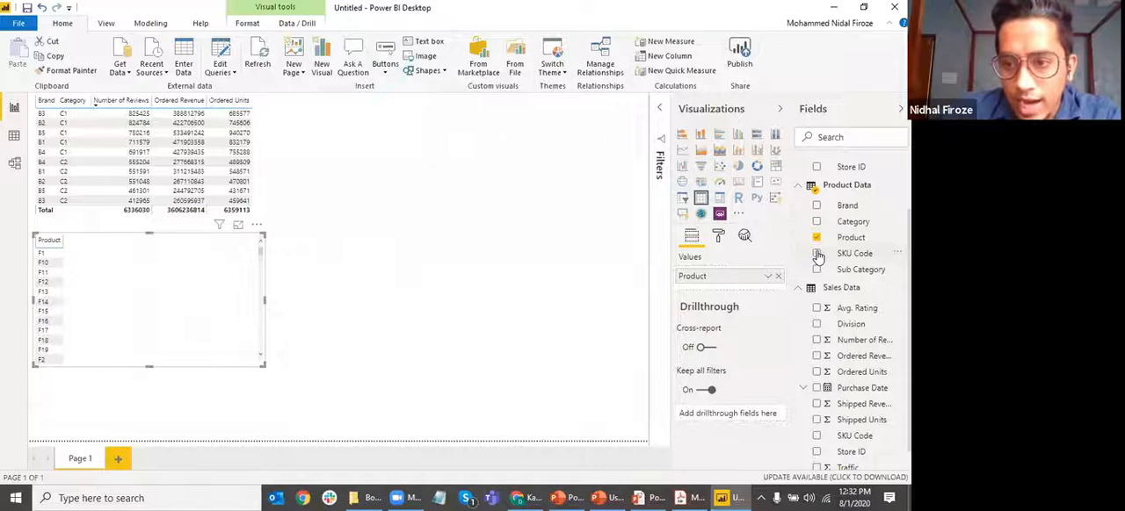
click(817, 341)
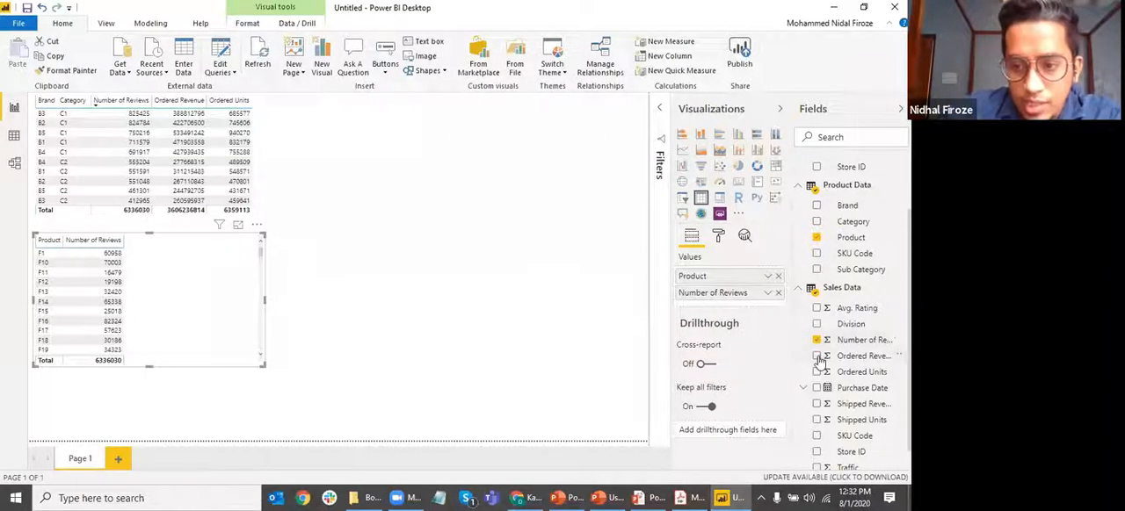
click(817, 373)
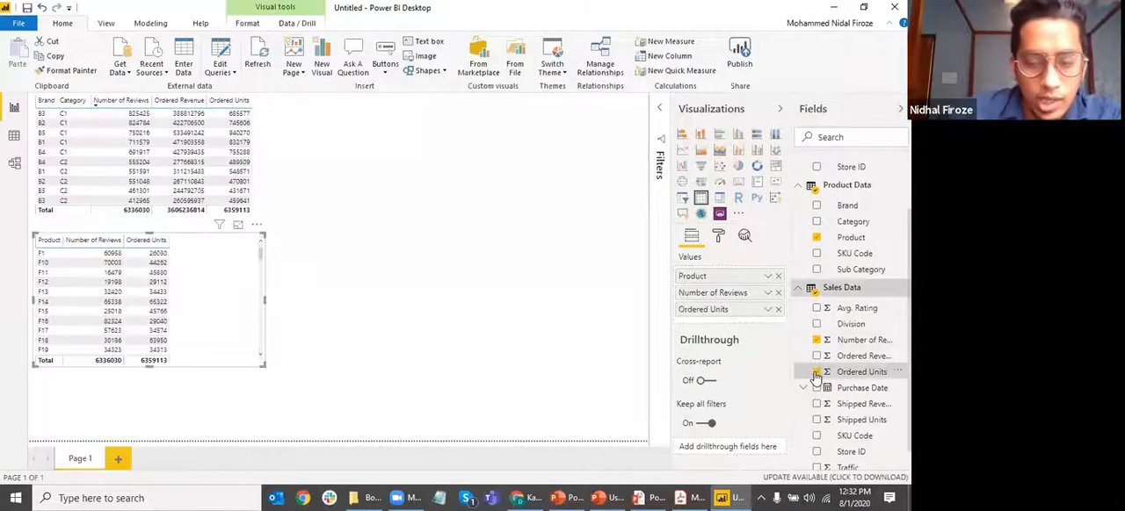
Replace all the fields of the second table with Country and delete that visual
click(817, 340)
click(816, 372)
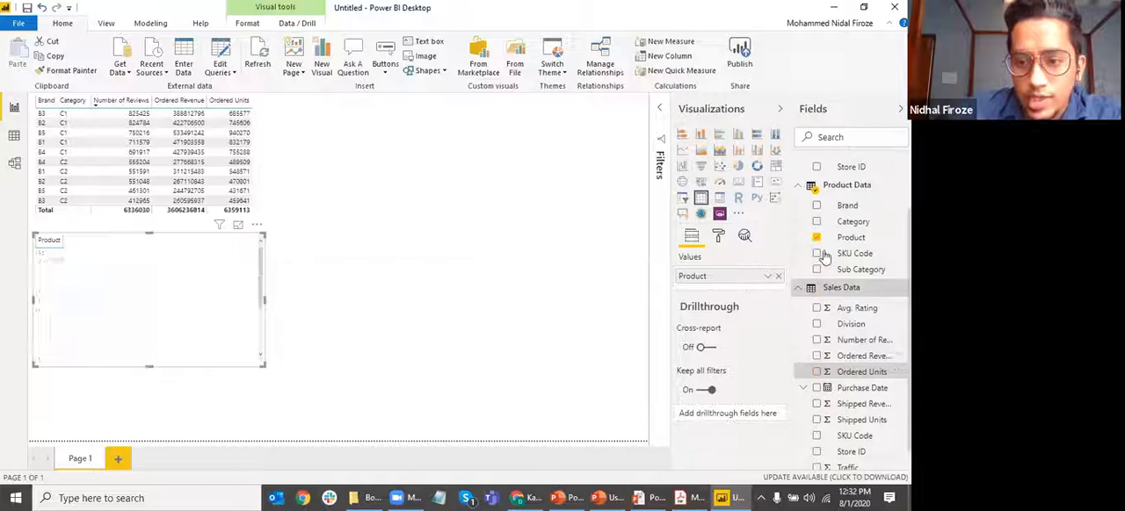
scroll(821, 281, up, 2)
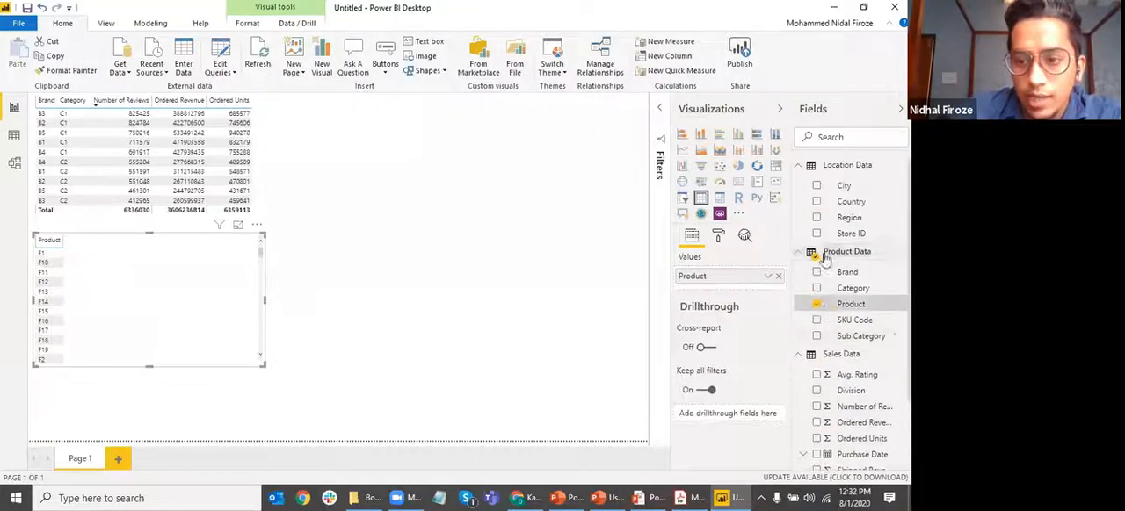
click(816, 305)
click(816, 201)
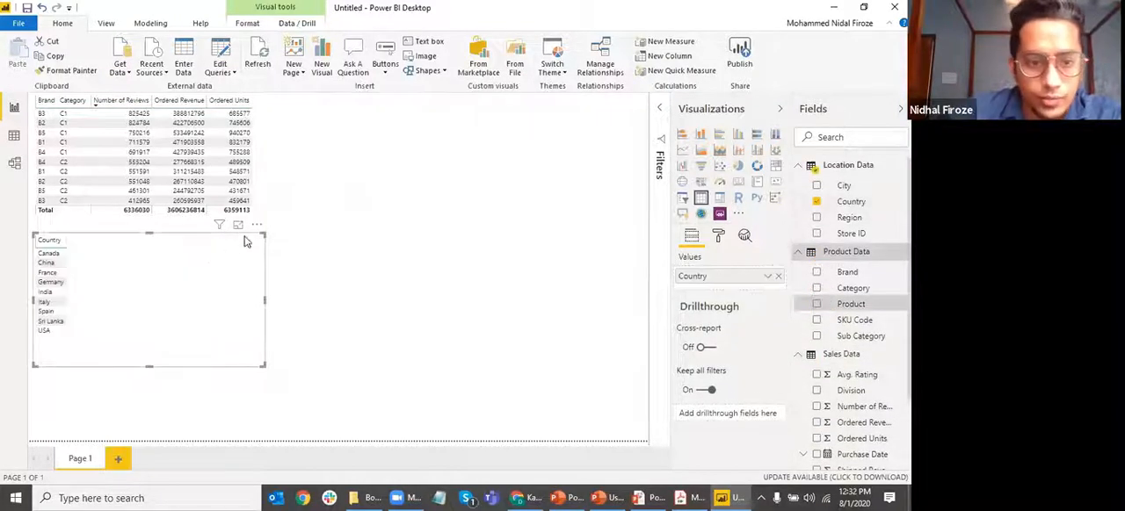
key(Delete)
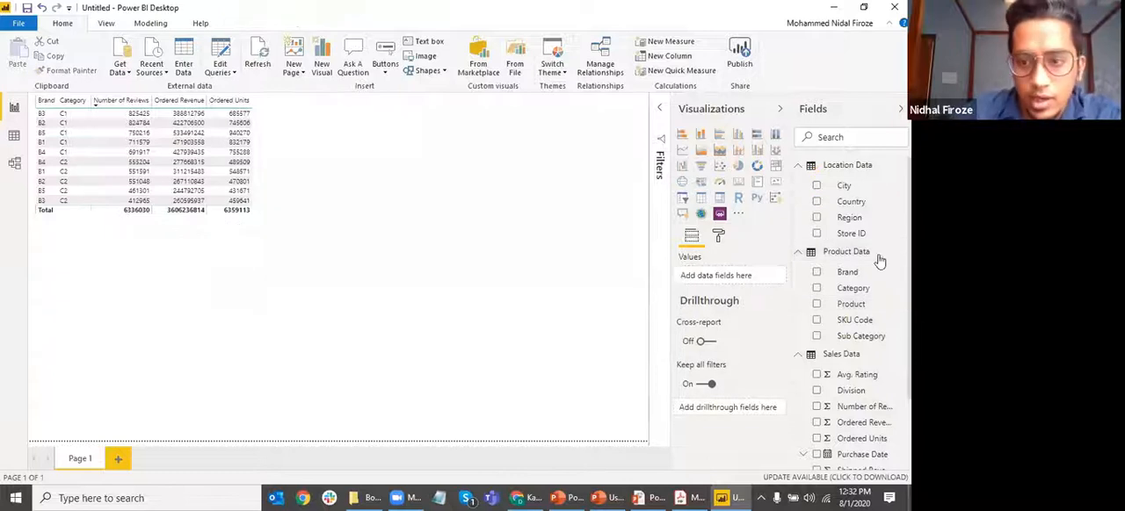
Create a map visual from the Country field and remove it from the page
click(818, 202)
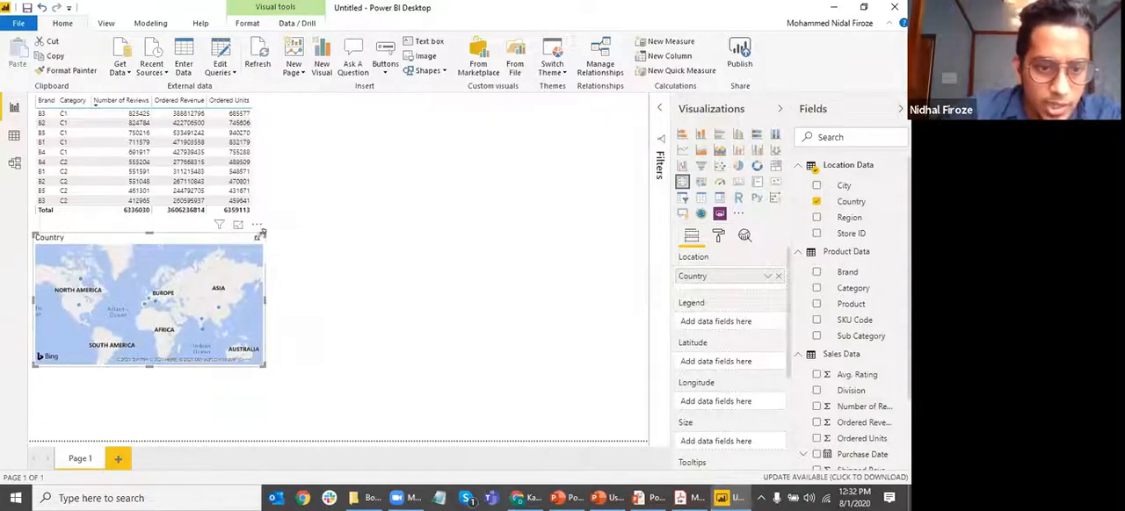
click(257, 224)
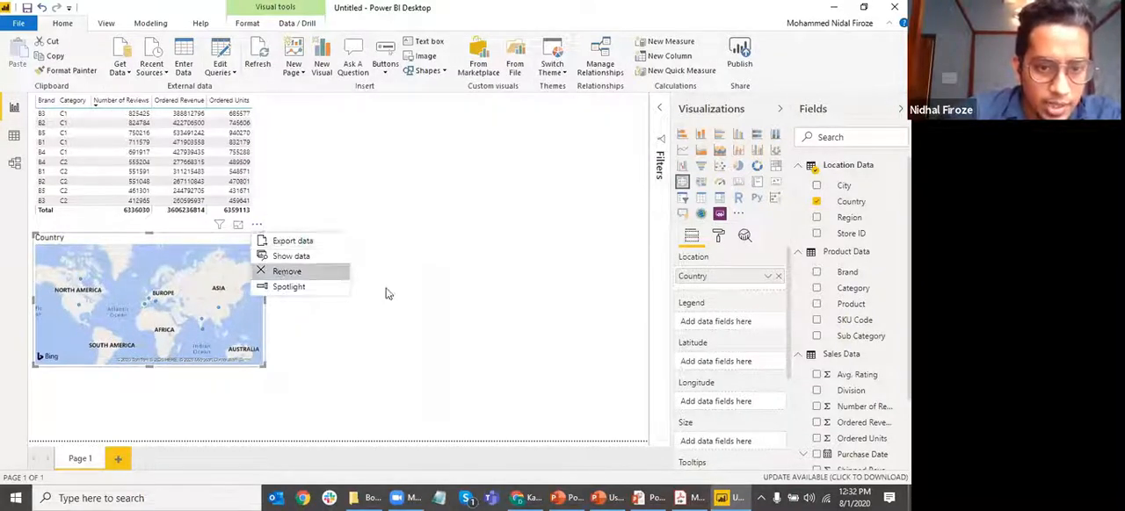
click(316, 273)
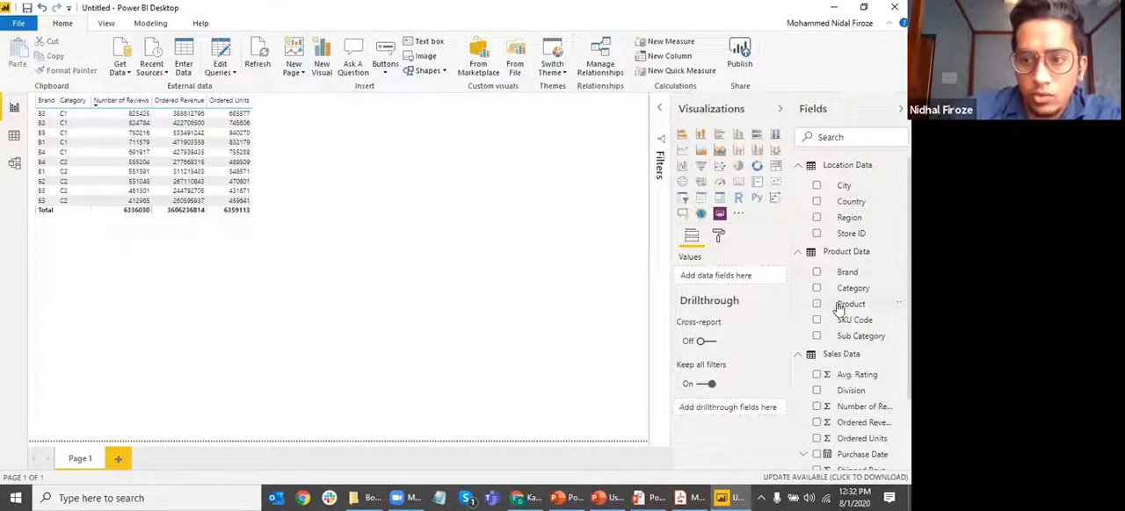
Collapse the Product Data, Sales Data and Location Data field lists
click(798, 253)
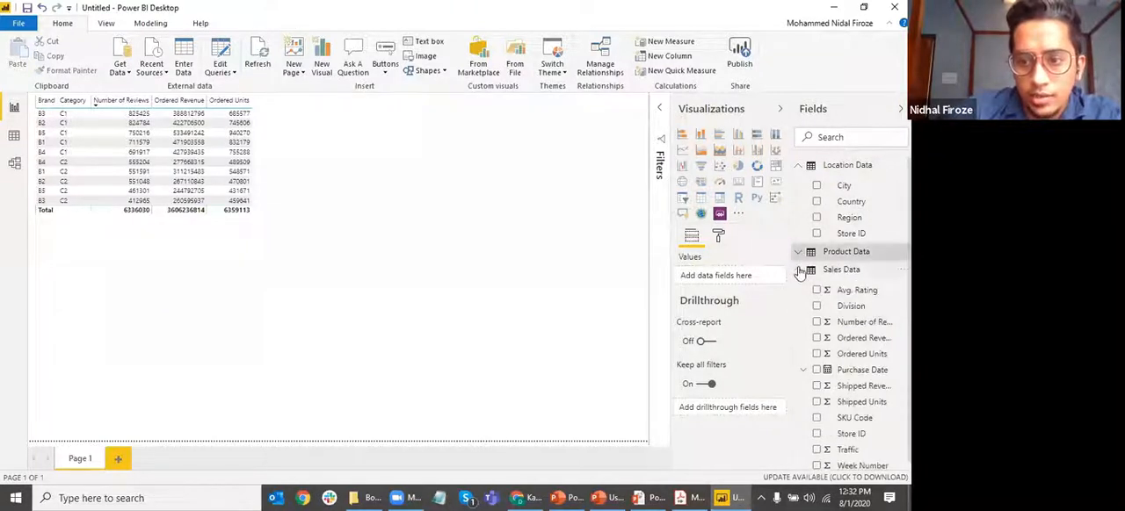
click(798, 270)
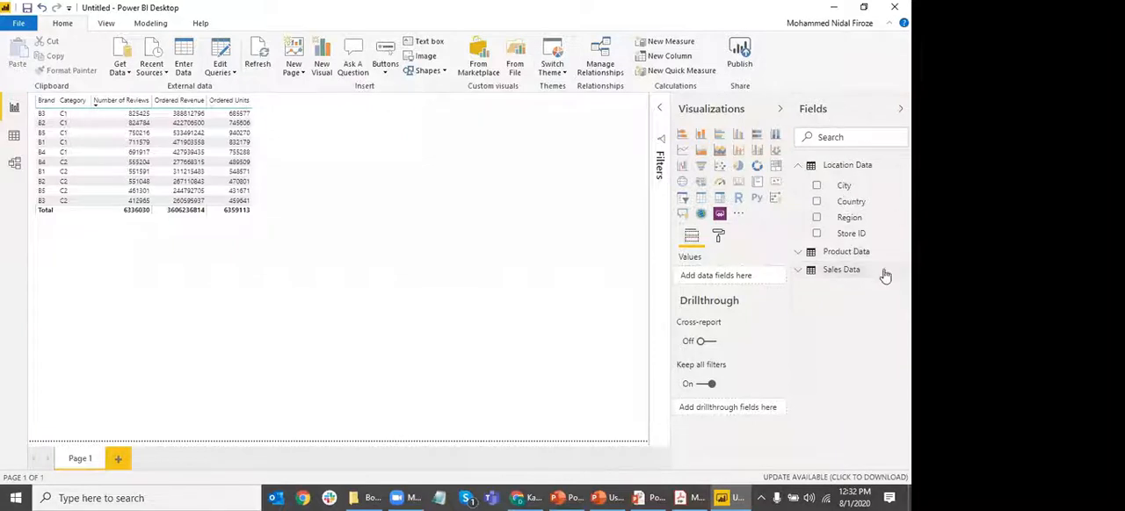
click(798, 165)
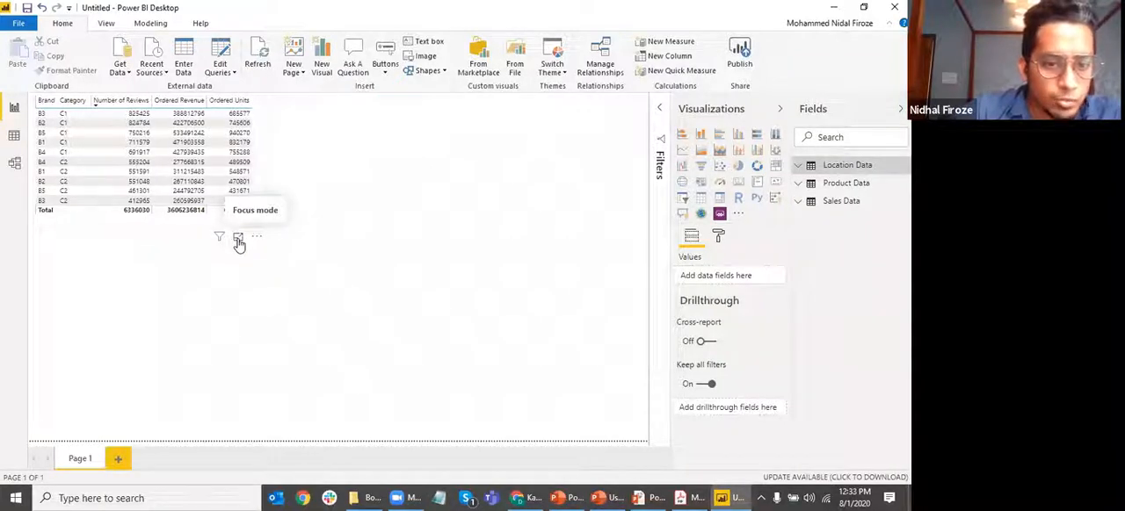
Preview the table in focus mode and enlarge its frame on the report page
click(238, 240)
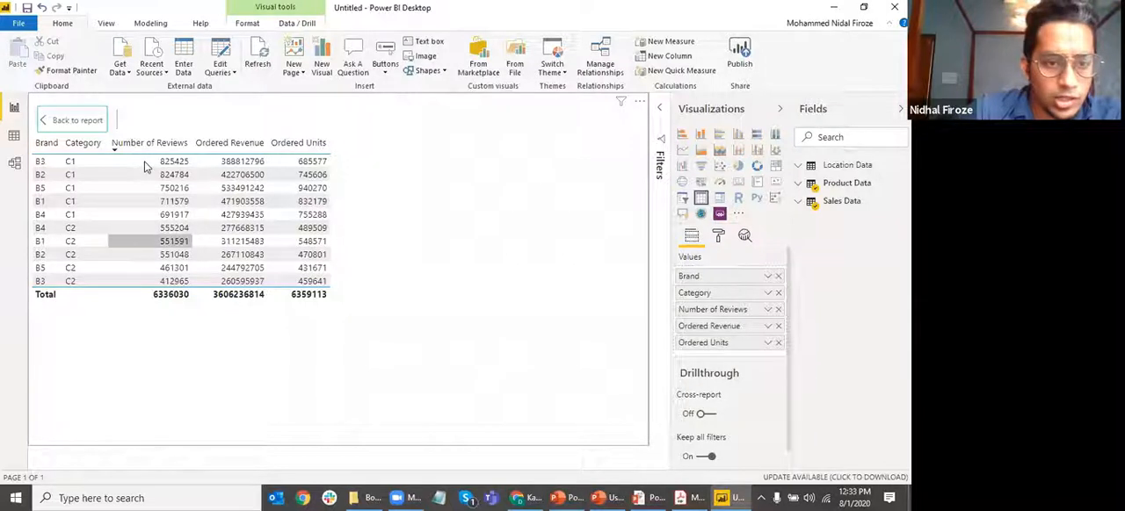
click(75, 120)
drag(261, 224, 330, 258)
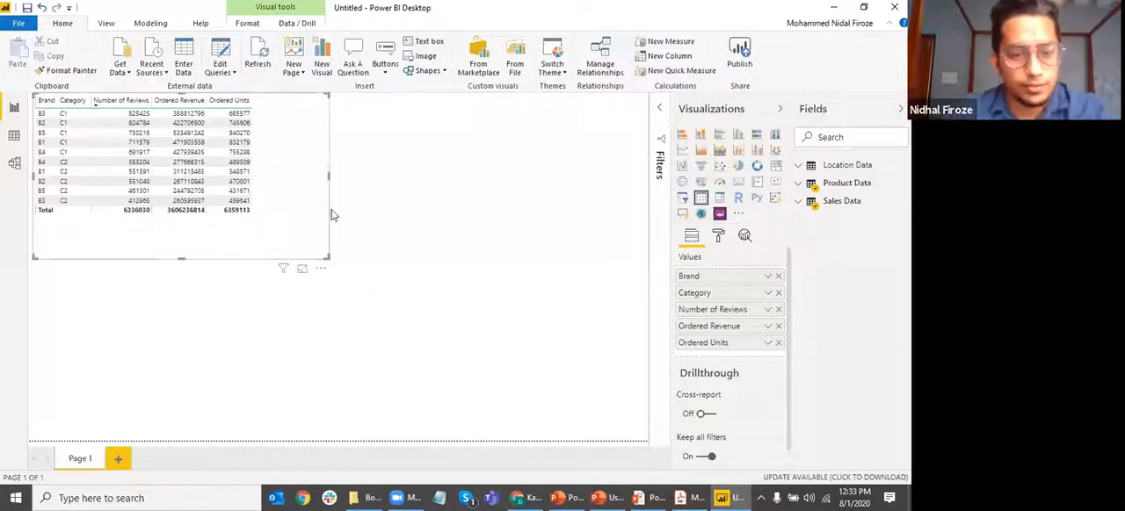
click(234, 248)
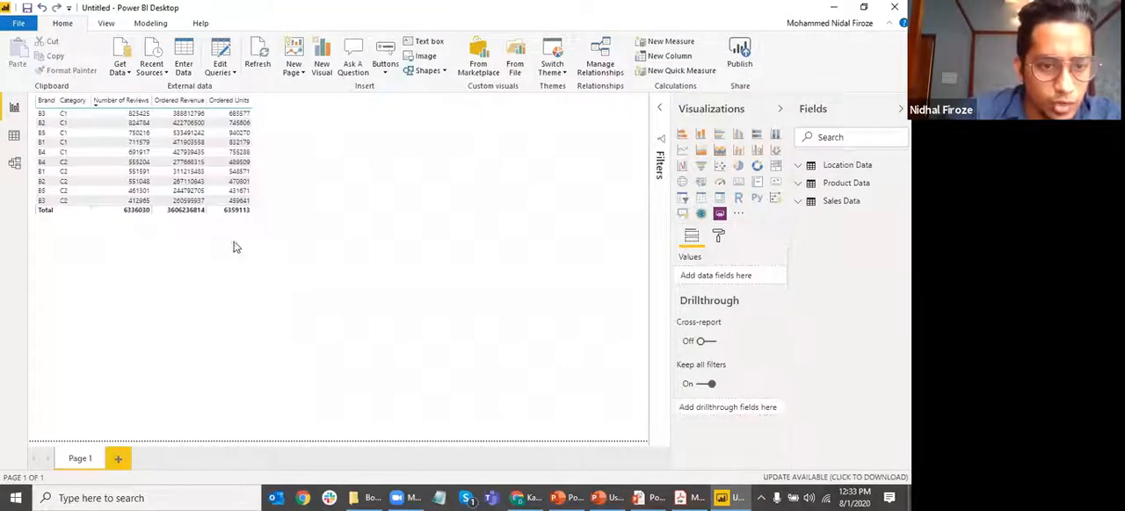
Open the table in focus mode and examine the aggregation and formatting options for Ordered Revenue
click(237, 241)
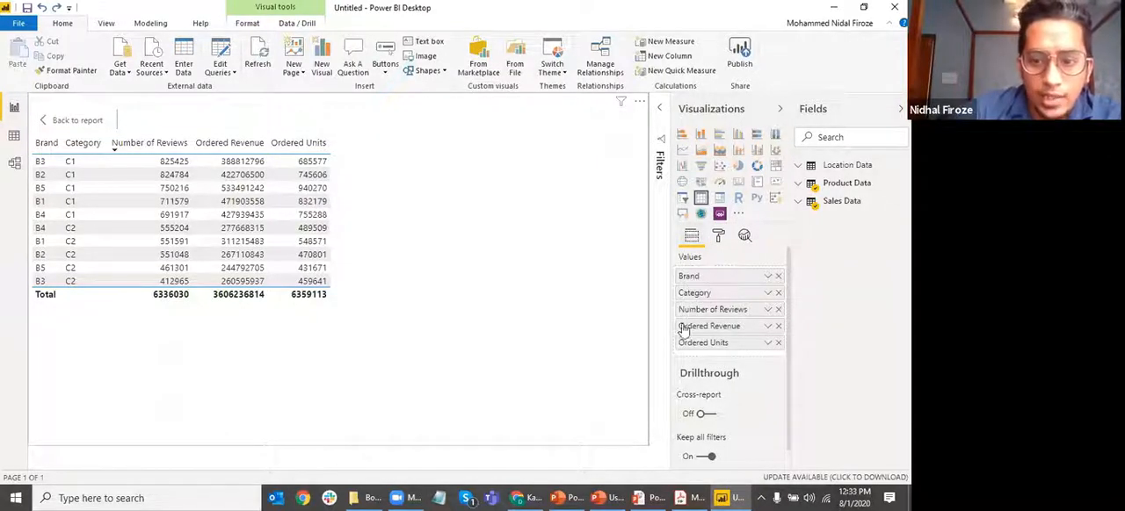
click(768, 327)
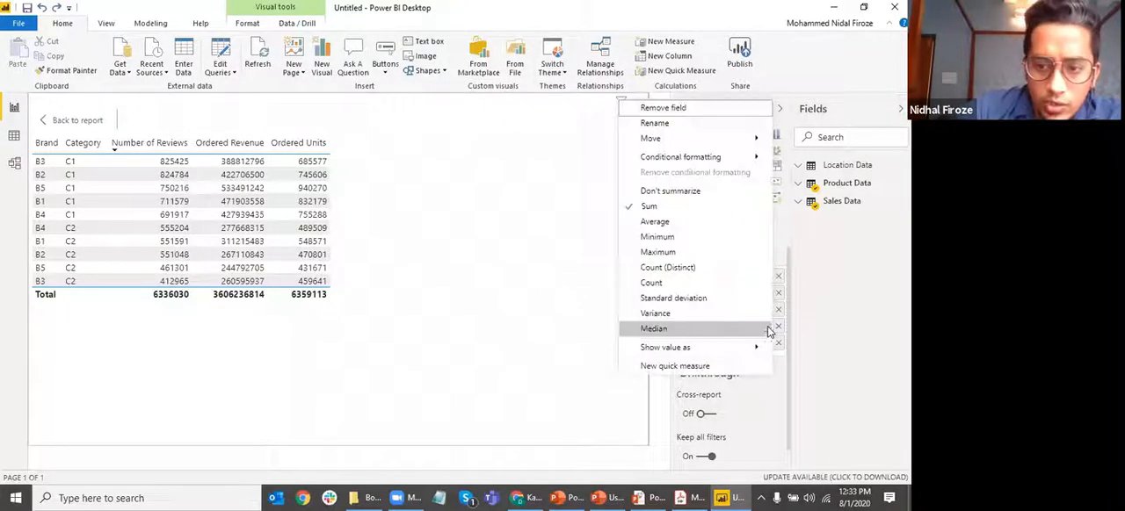
mouse_move(665, 161)
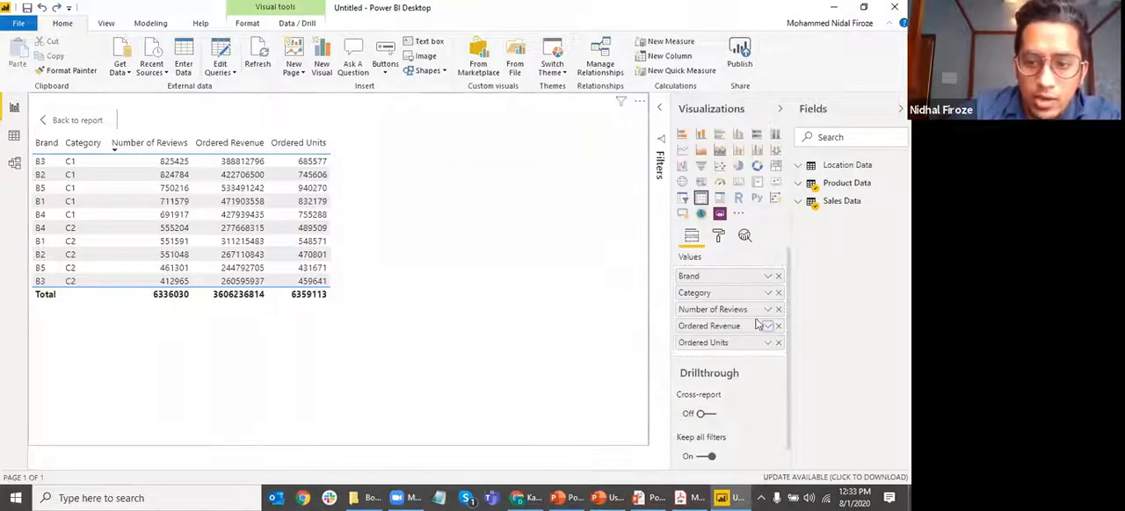
Reorder the table's value fields so Category comes before Brand, and return to the report page
click(763, 325)
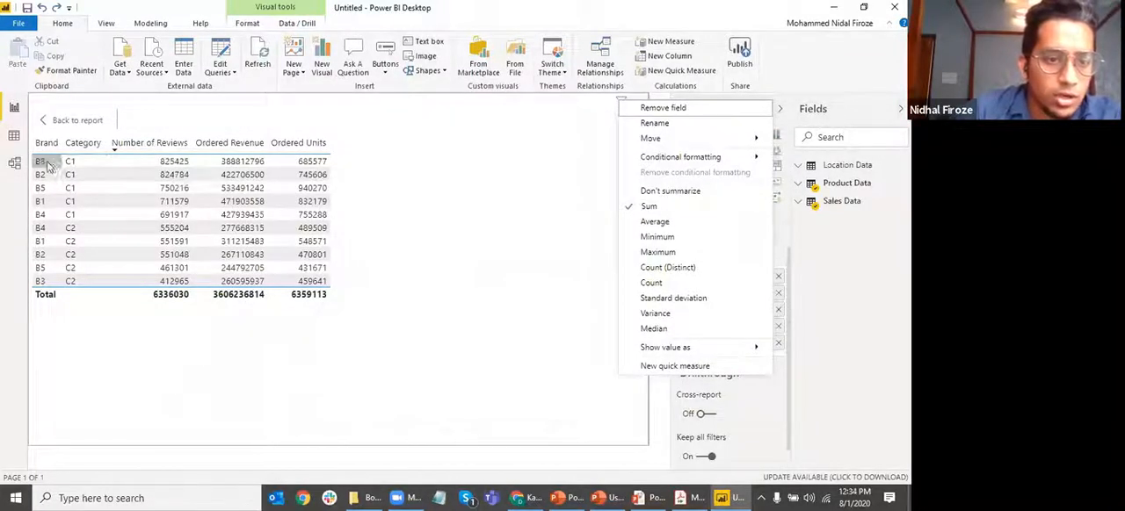
click(597, 311)
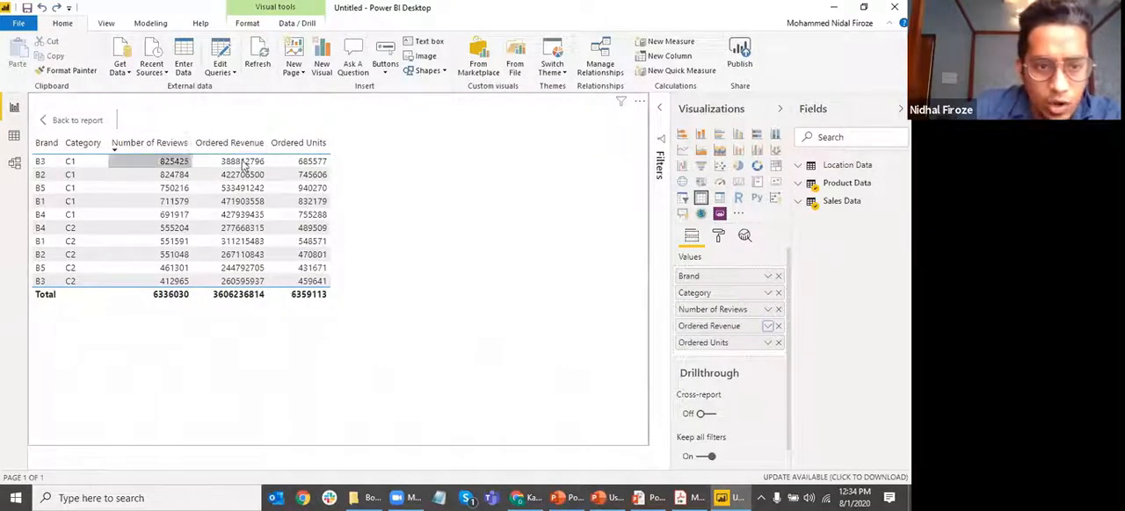
mouse_move(710, 323)
mouse_down()
mouse_move(715, 276)
mouse_move(721, 336)
mouse_up()
drag(703, 284, 712, 299)
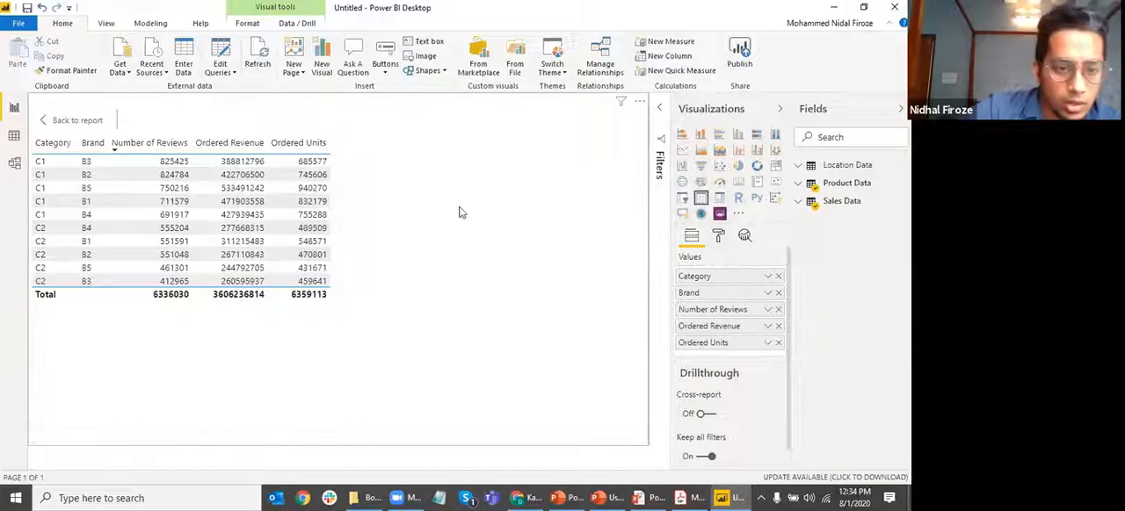
ctrl+click(67, 121)
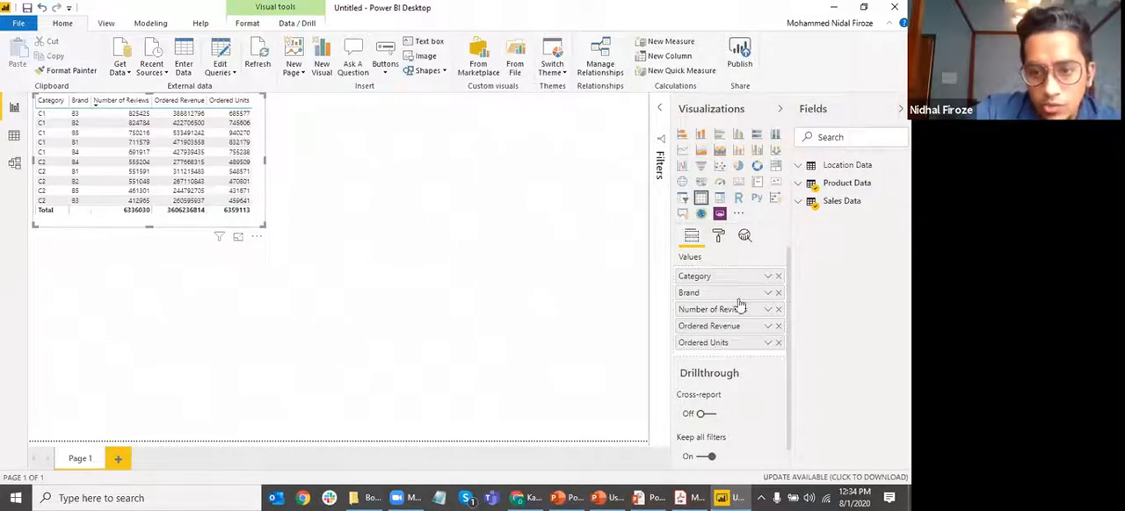
Examine the formatting options of the report page and compare them with those of the selected table
click(357, 247)
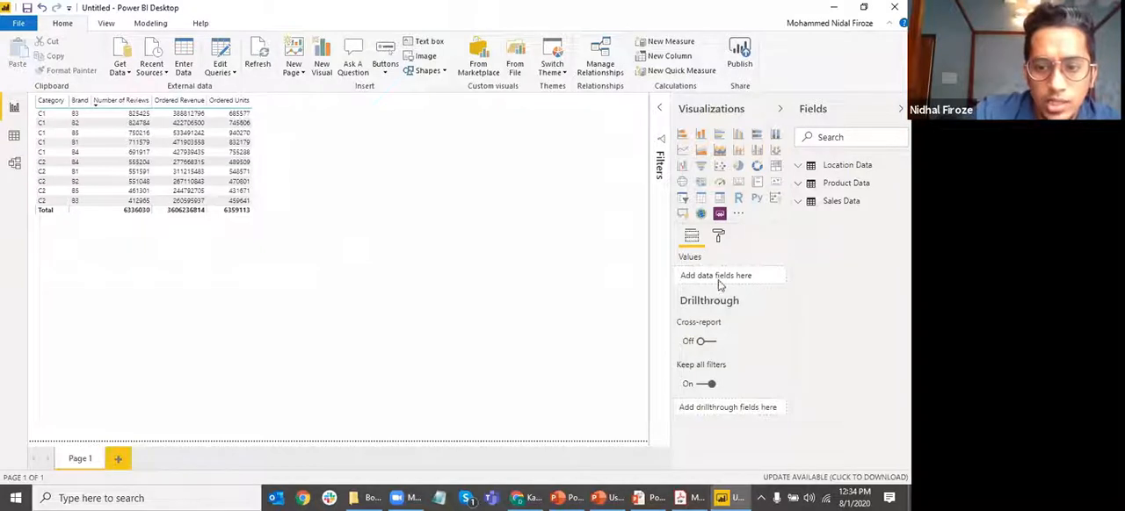
click(718, 235)
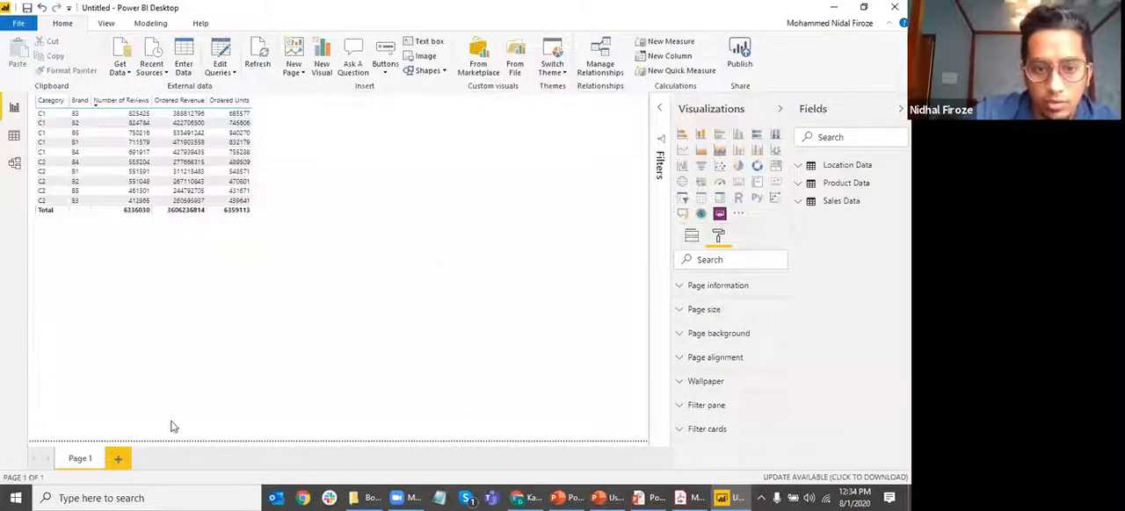
click(218, 163)
click(241, 167)
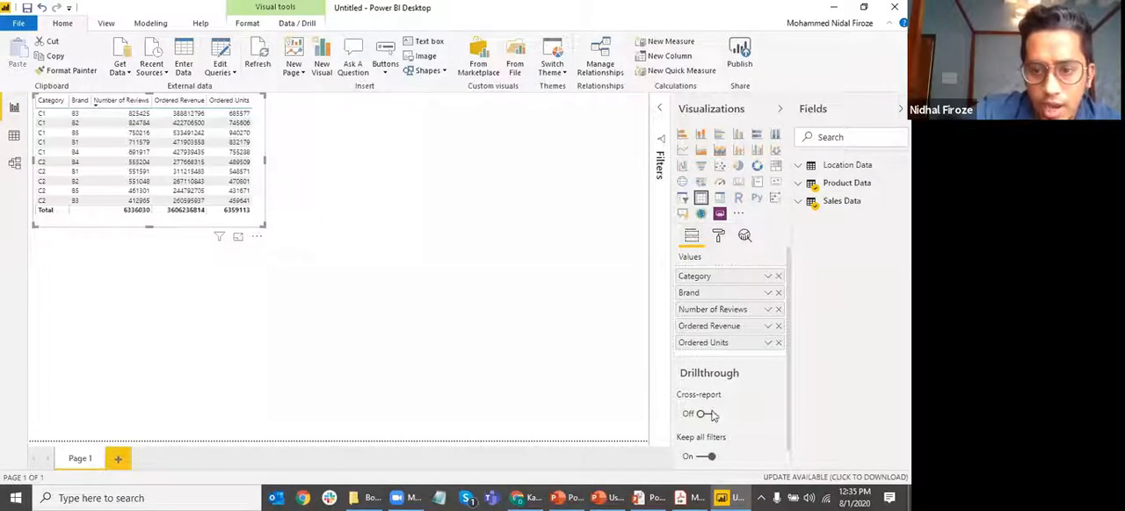
click(718, 235)
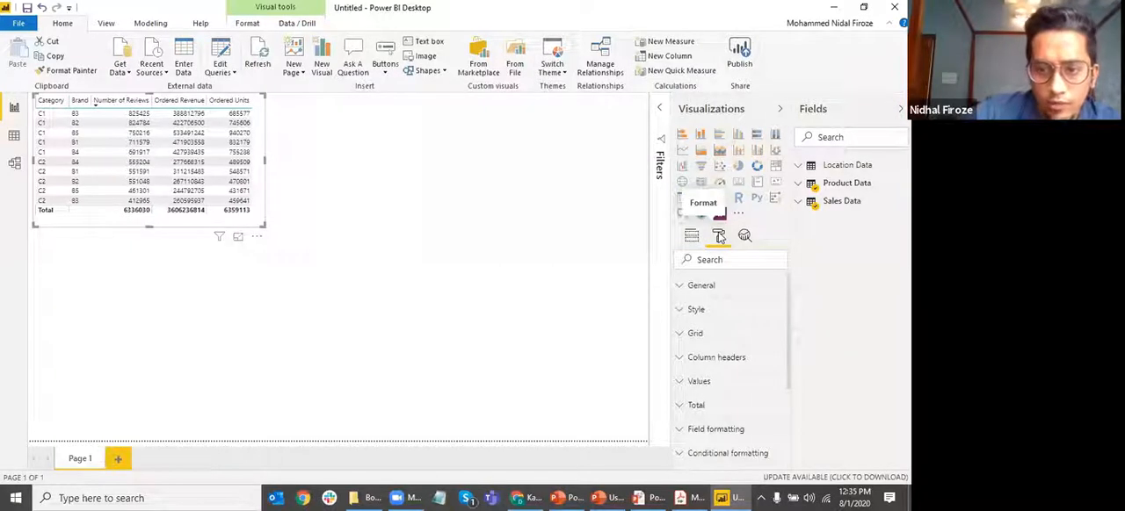
scroll(771, 339, down, 3)
scroll(771, 338, up, 3)
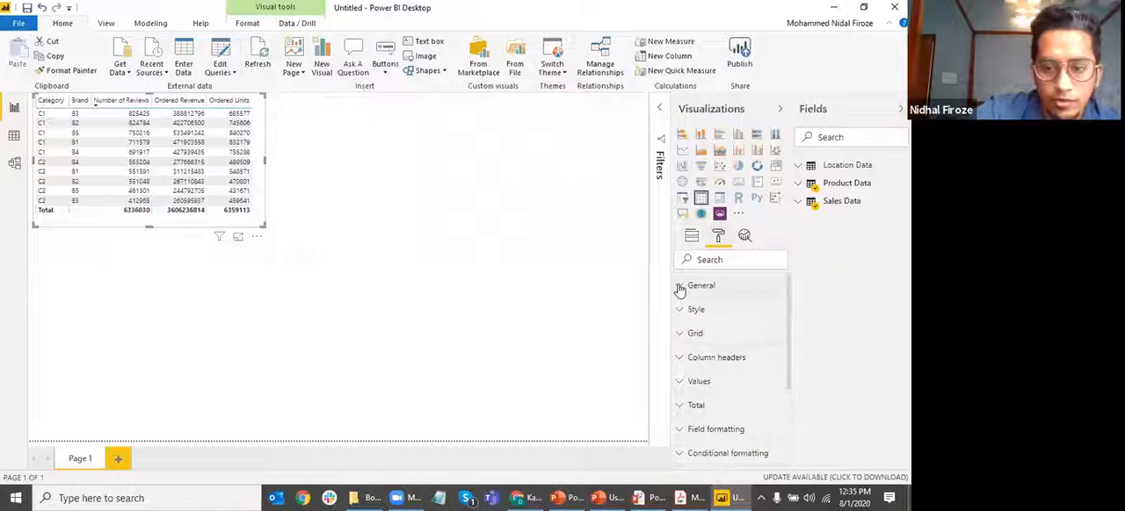
Try shifting the table horizontally through its General X Position setting, and restore the position to 10
click(679, 288)
scroll(742, 338, down, 3)
scroll(729, 347, up, 3)
key(Tab)
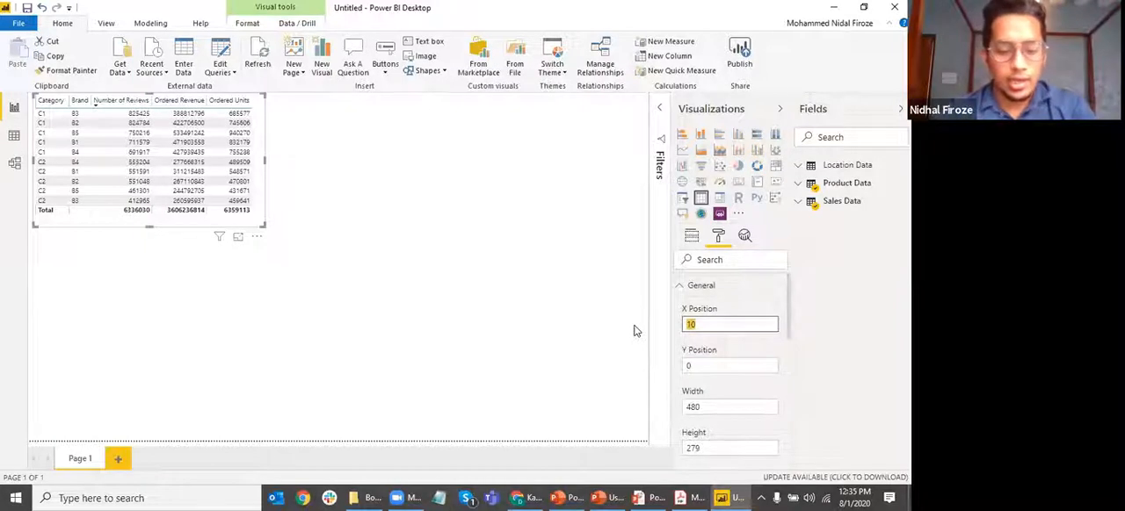
key(Return)
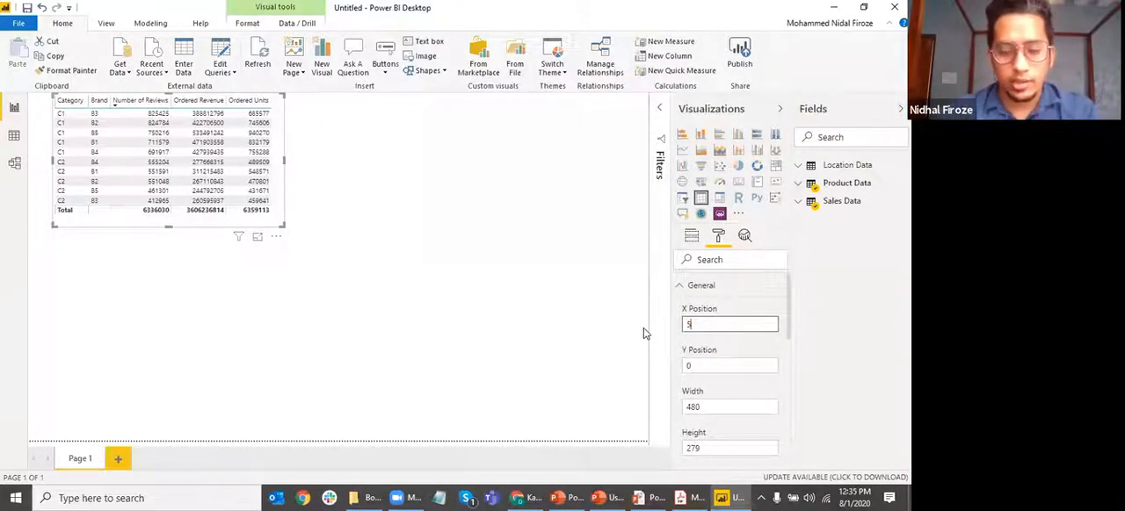
key(Return)
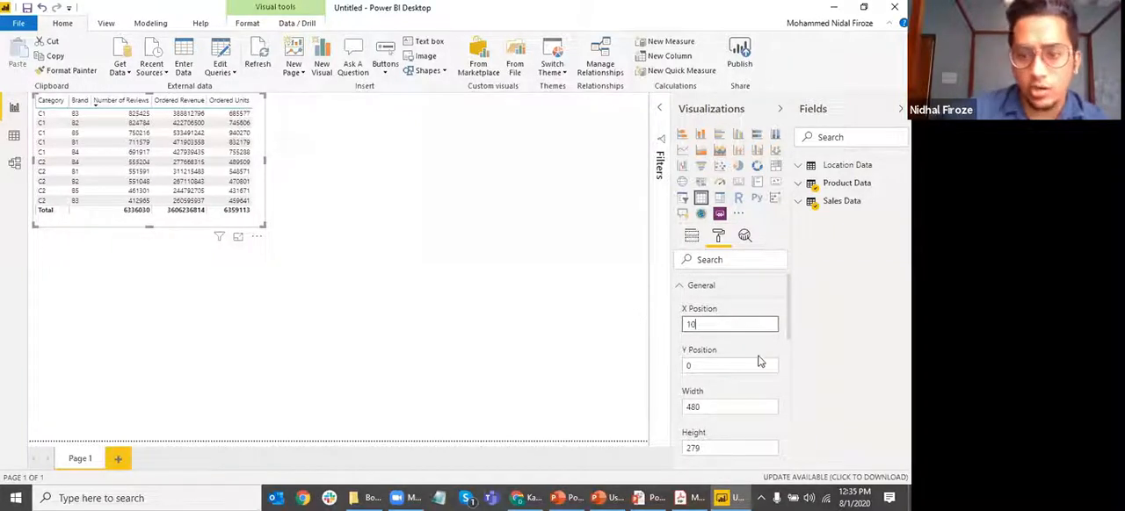
Examine the table's remaining General settings, including height and alt text, and collapse the section
scroll(755, 323, down, 3)
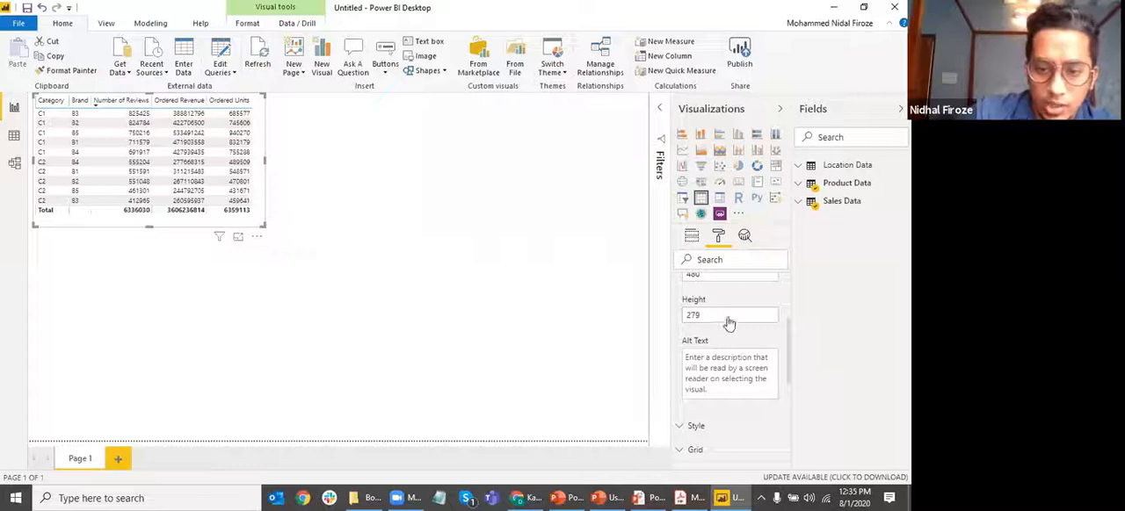
scroll(739, 320, down, 3)
scroll(761, 357, up, 3)
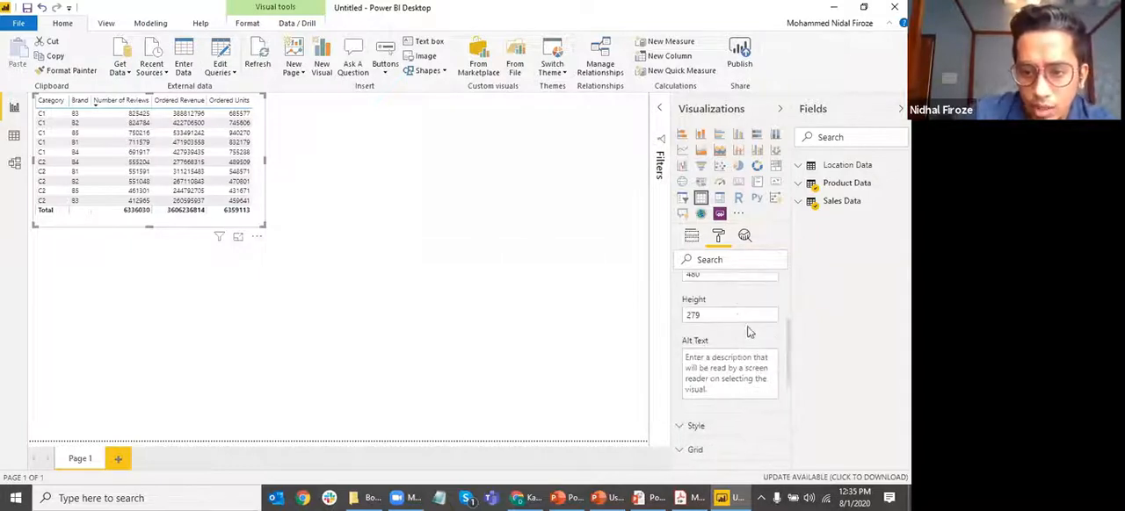
scroll(750, 332, up, 3)
click(684, 288)
Apply the Condensed style to the table and open it in focus mode
click(679, 312)
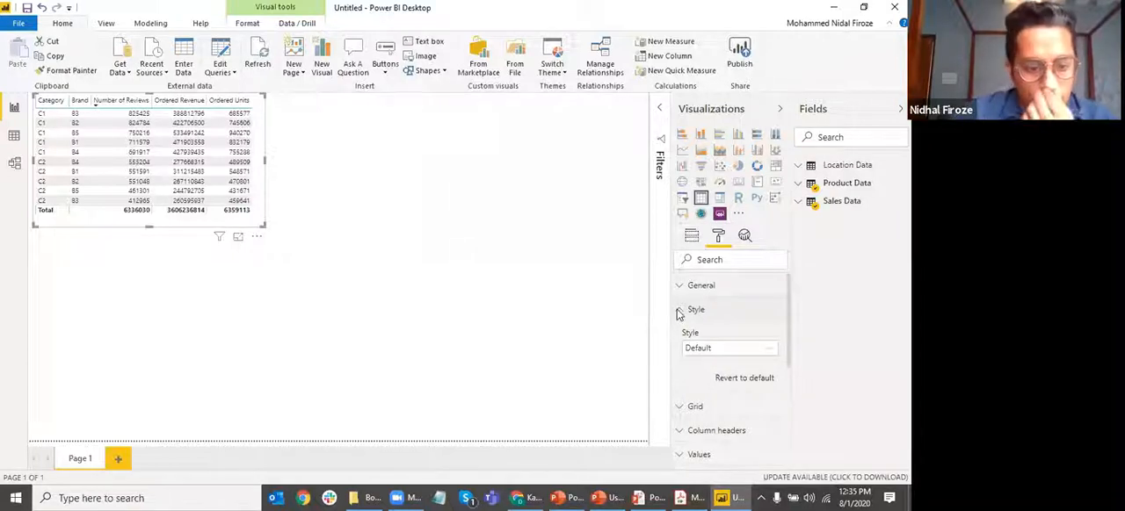
click(733, 354)
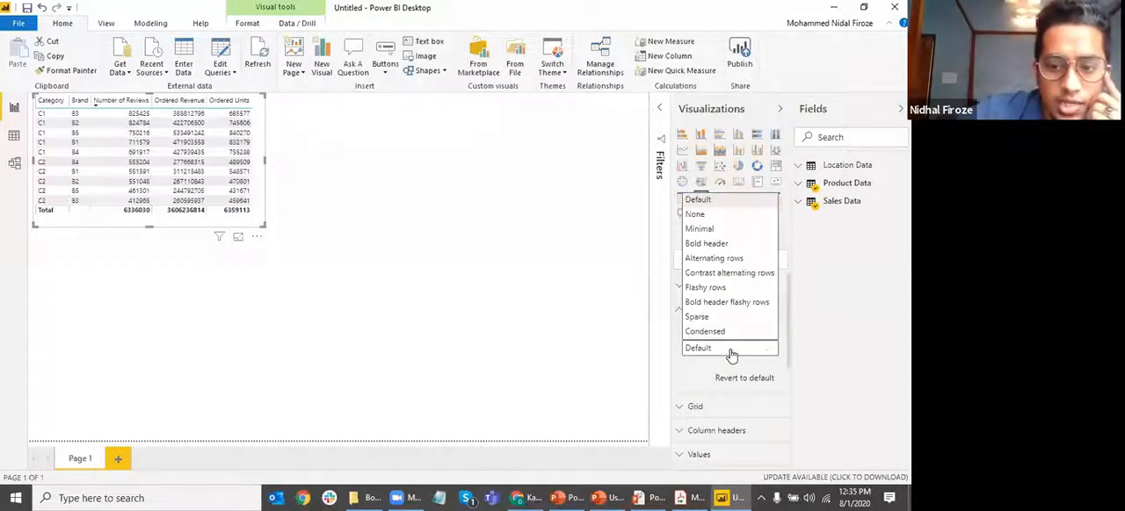
click(723, 331)
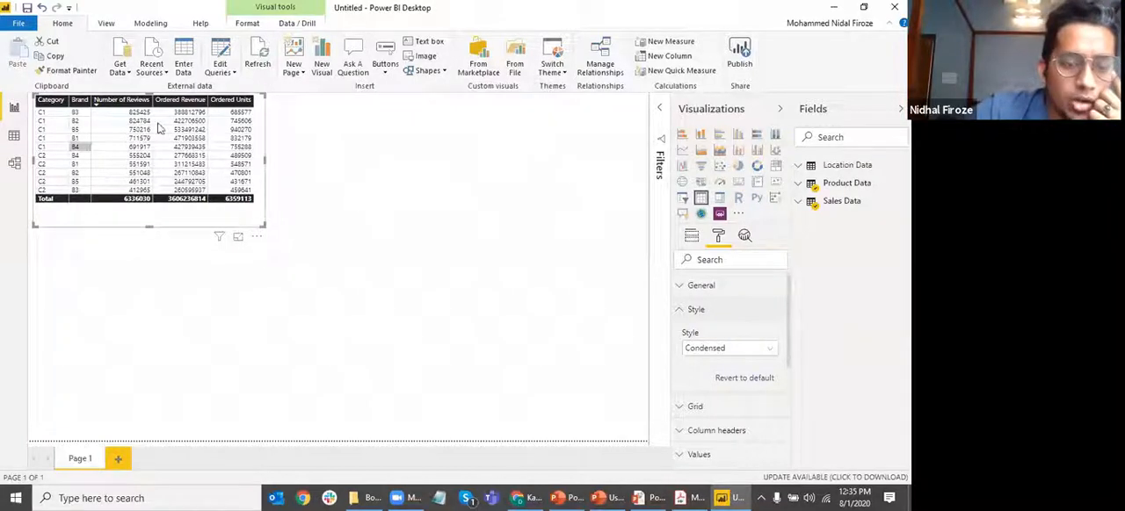
click(237, 236)
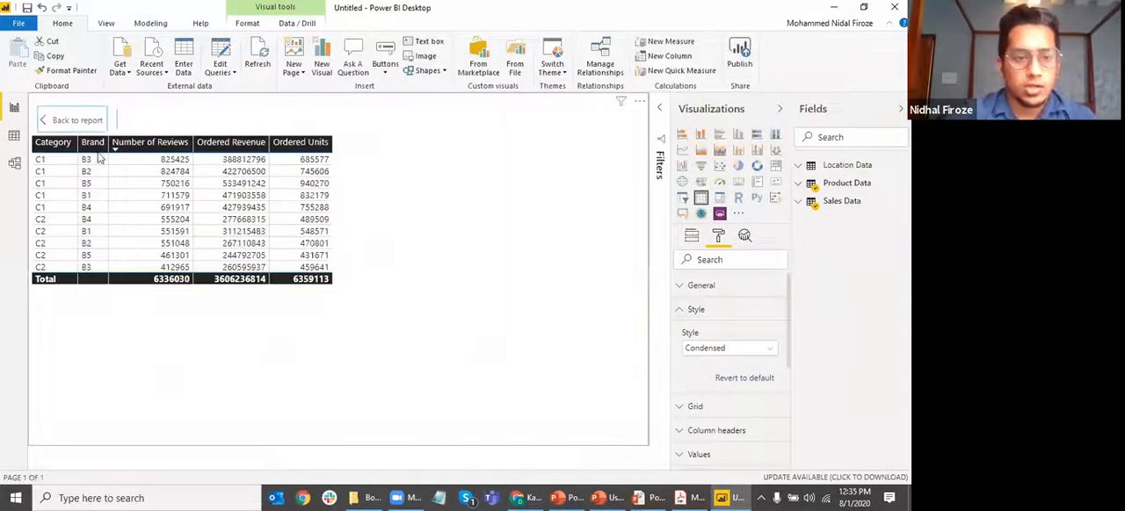
Try the Bold header flashy rows, Bold header and None styles on the table, and return it to Default
click(743, 351)
click(722, 301)
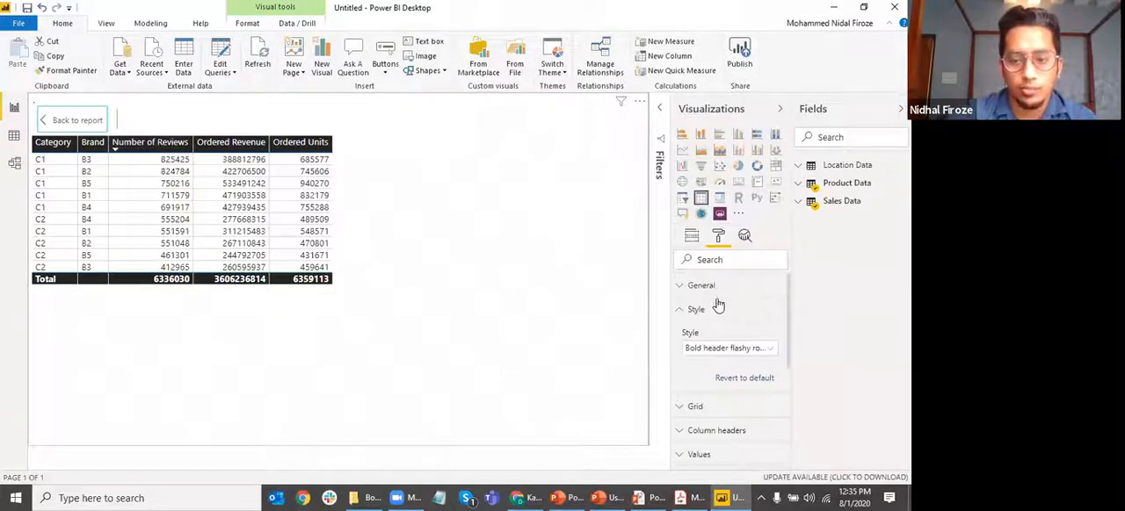
click(737, 350)
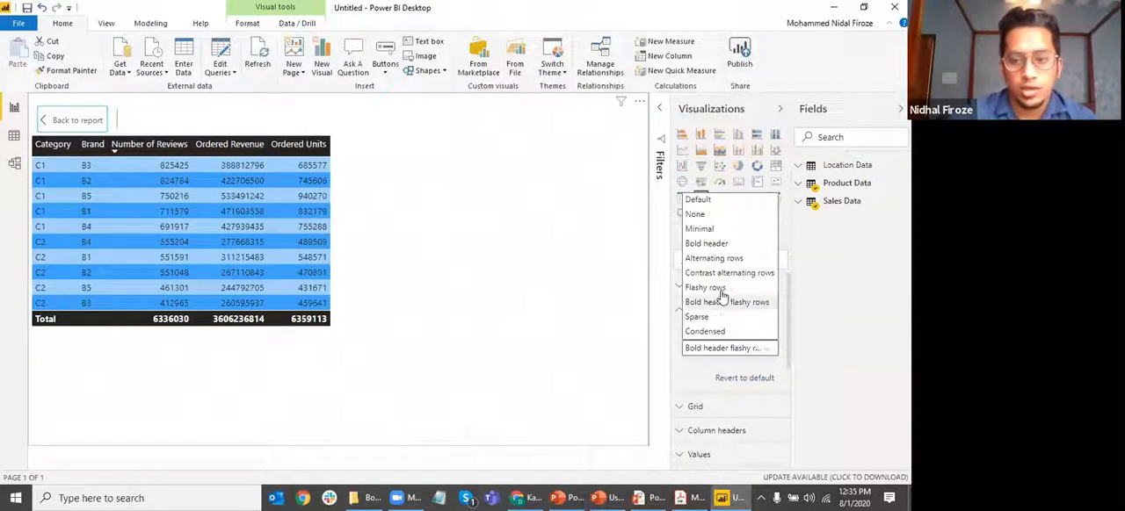
click(713, 244)
click(719, 348)
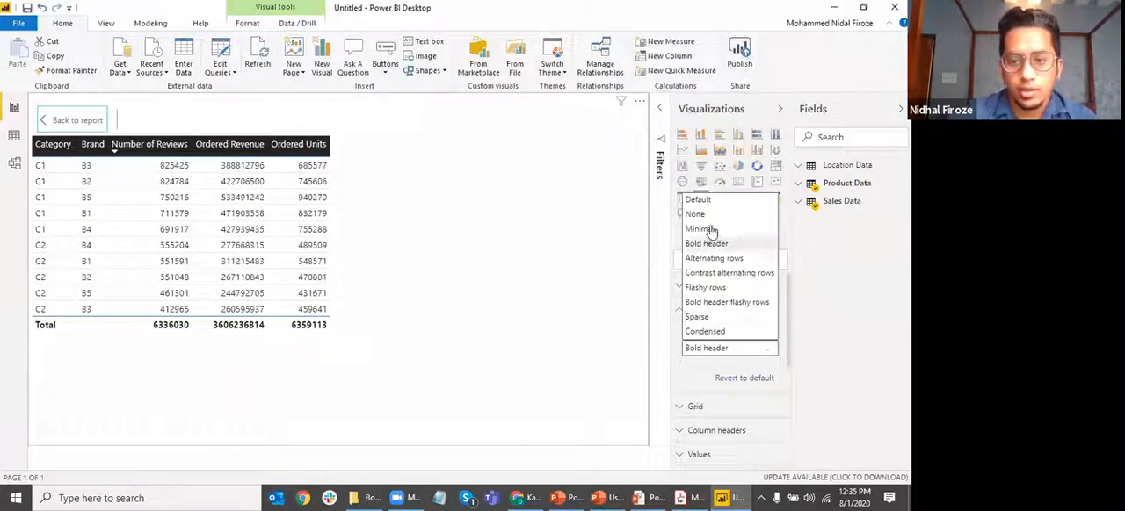
click(710, 215)
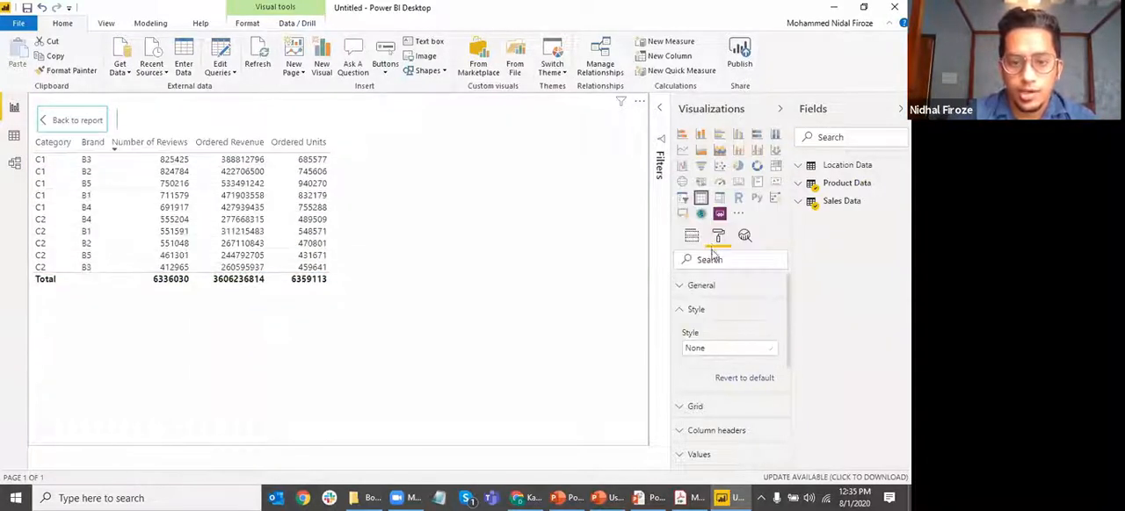
click(734, 350)
click(712, 201)
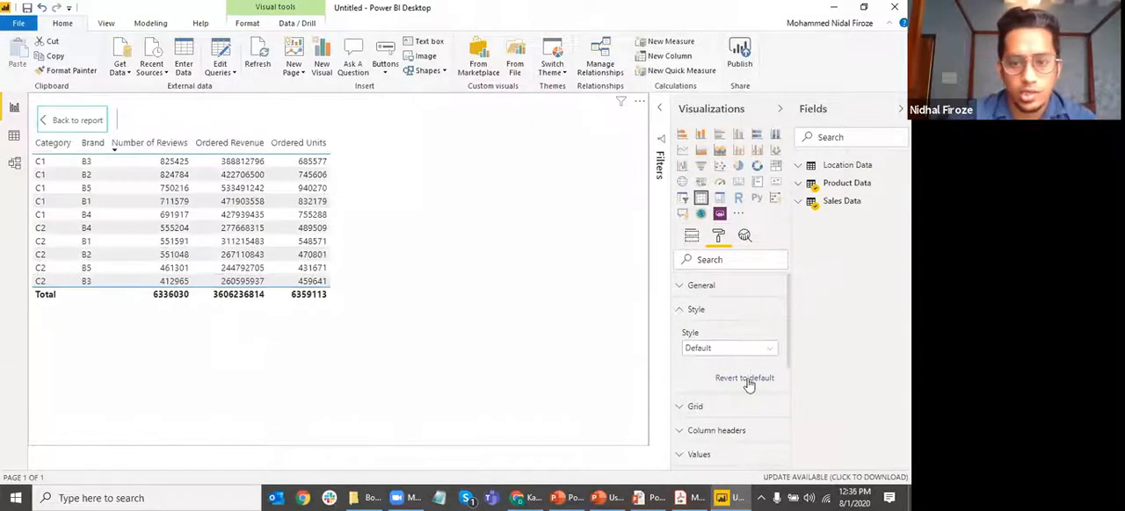
Apply the Bold header style to the table and collapse the Style settings
click(737, 349)
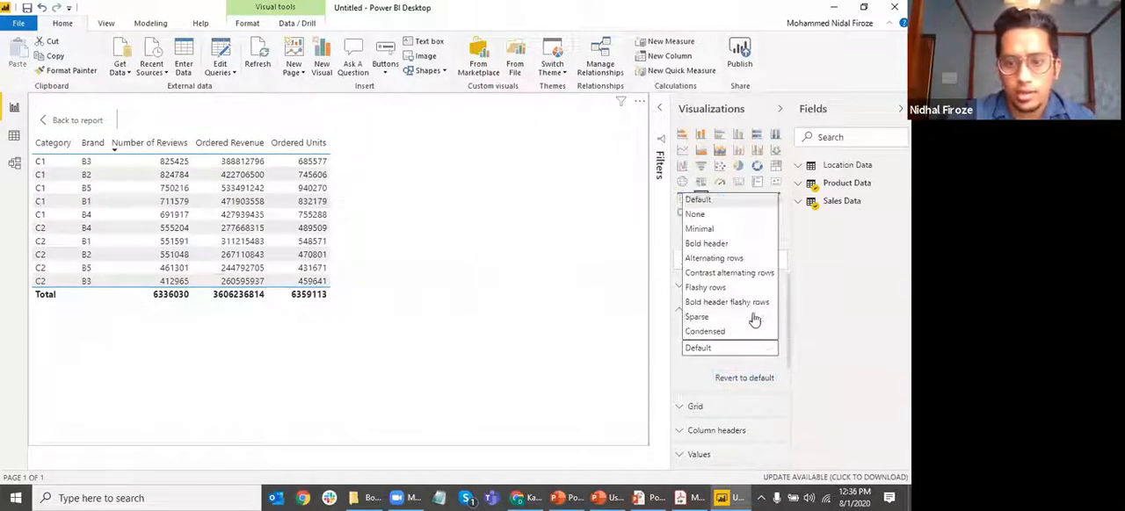
click(708, 245)
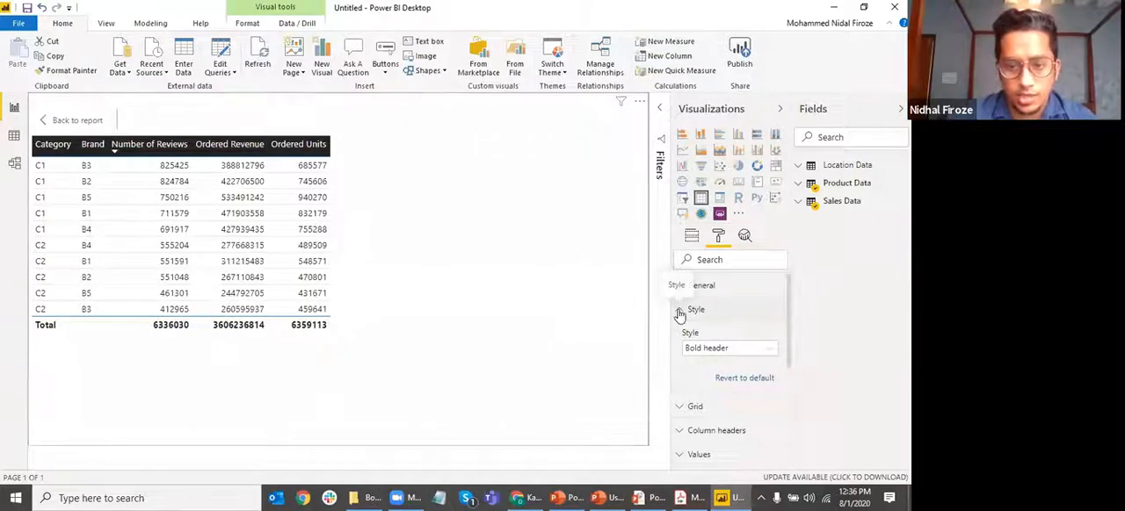
click(680, 311)
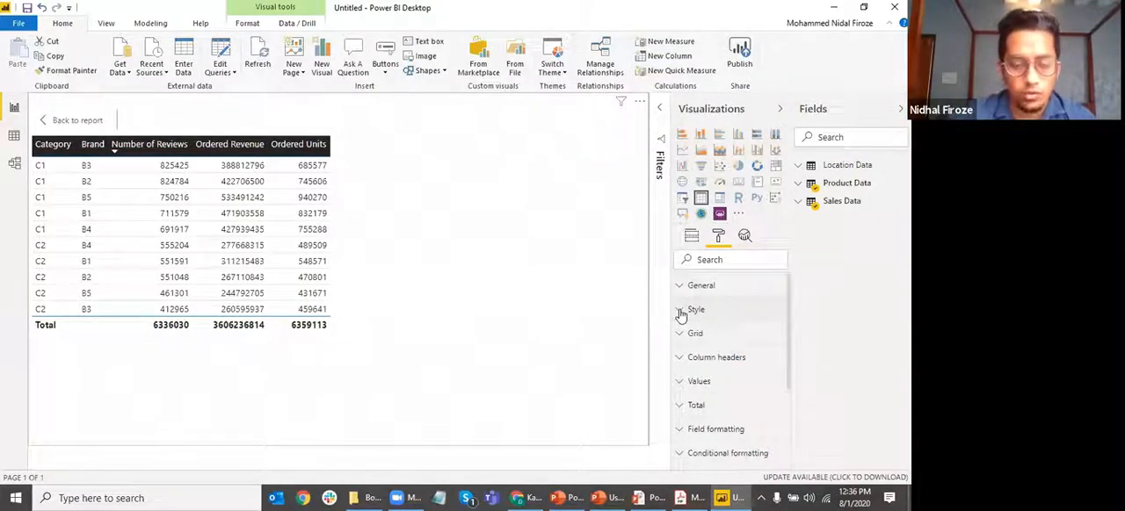
Try the table without its horizontal grid in the Grid settings, and turn the horizontal grid back on
click(679, 335)
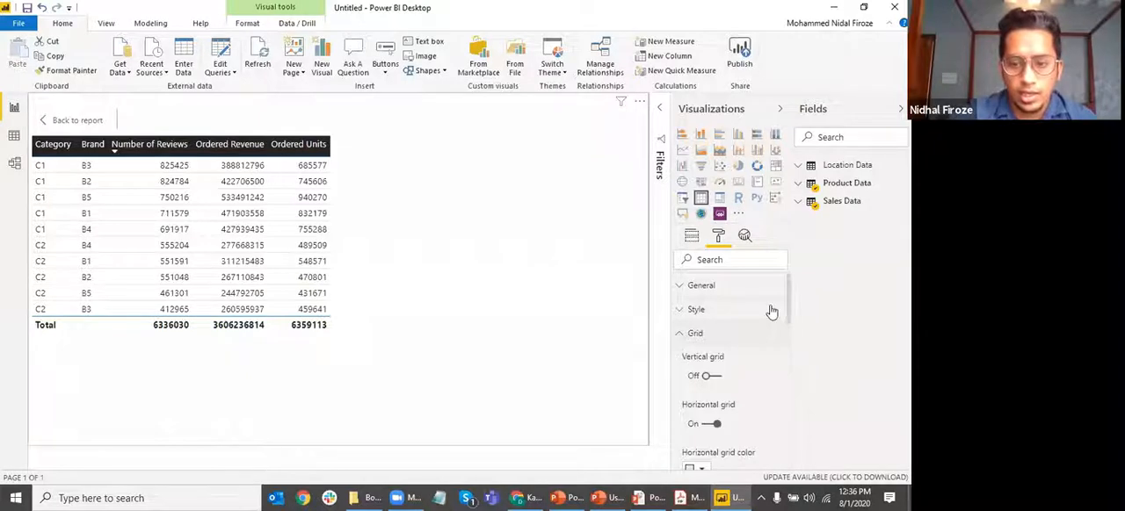
scroll(764, 309, down, 3)
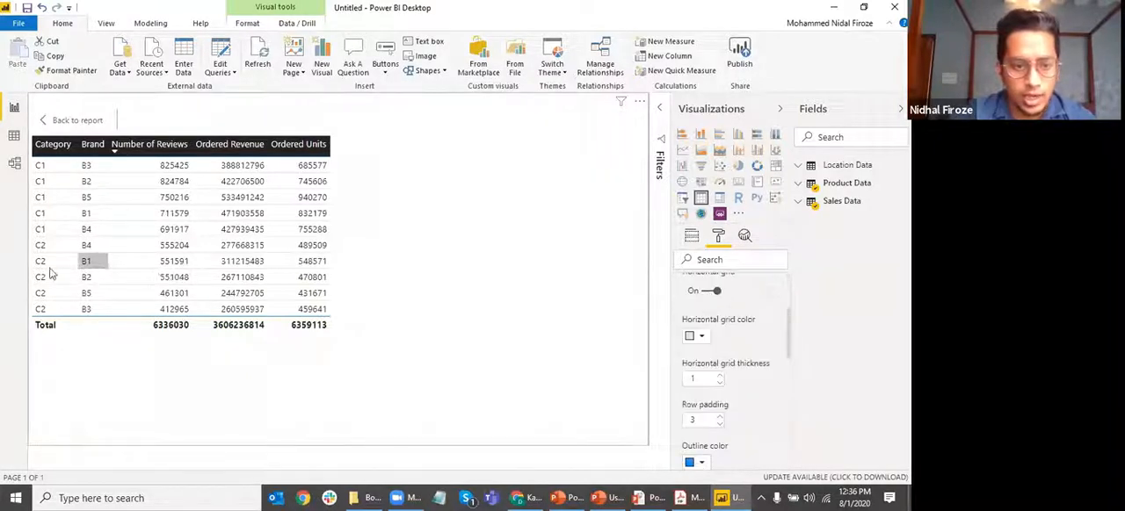
click(710, 292)
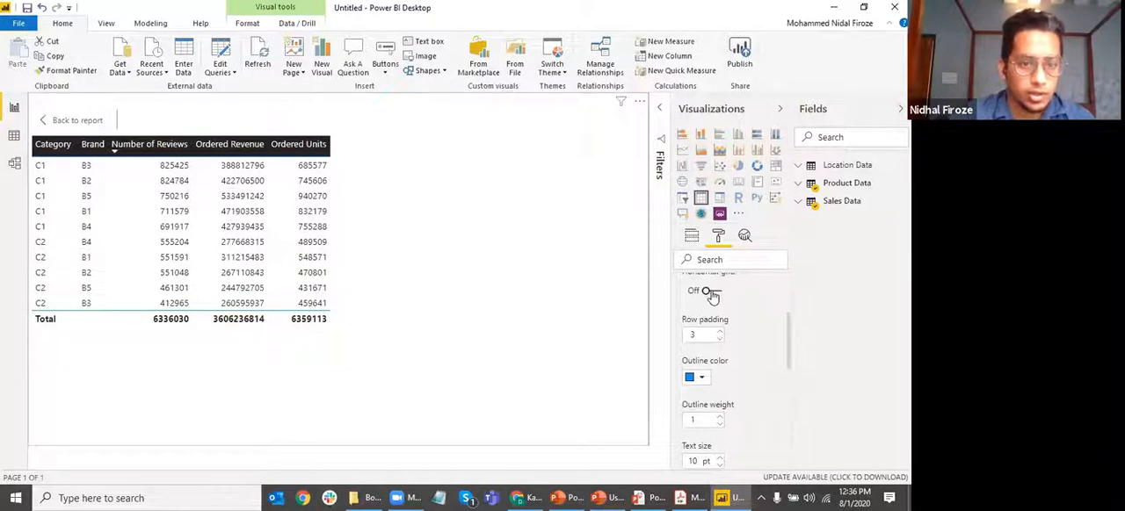
click(711, 293)
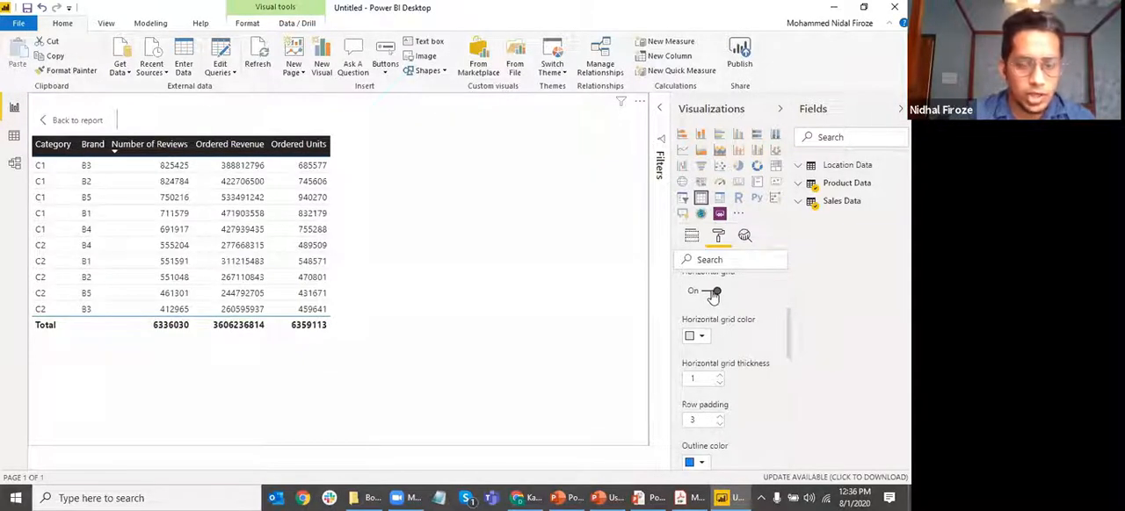
click(712, 294)
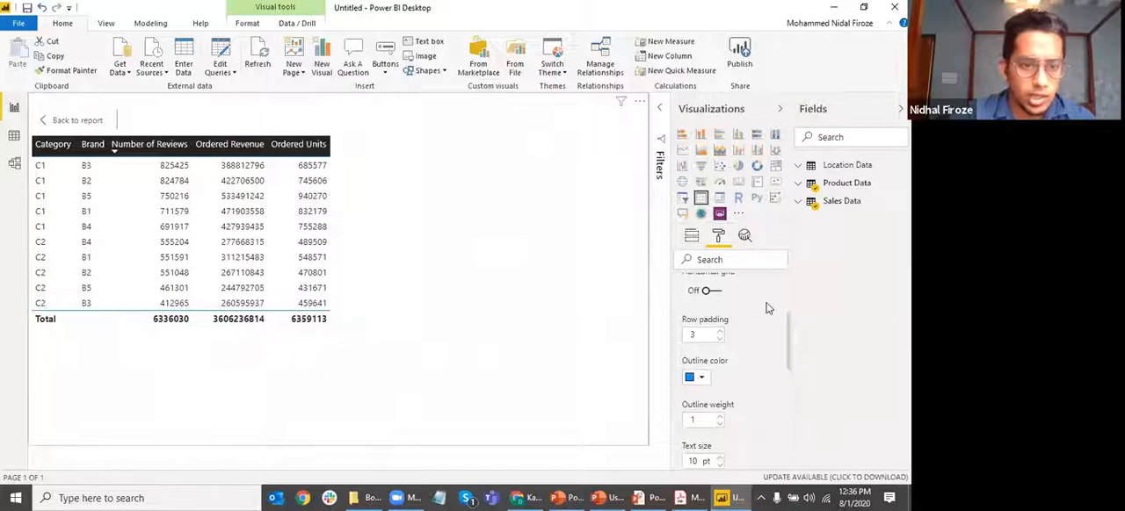
scroll(733, 355, up, 1)
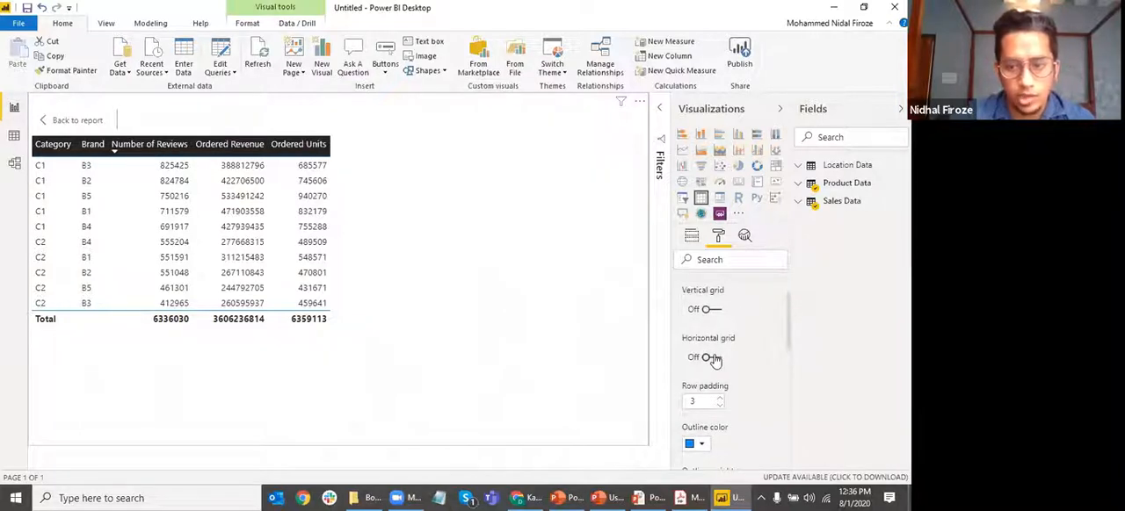
click(710, 359)
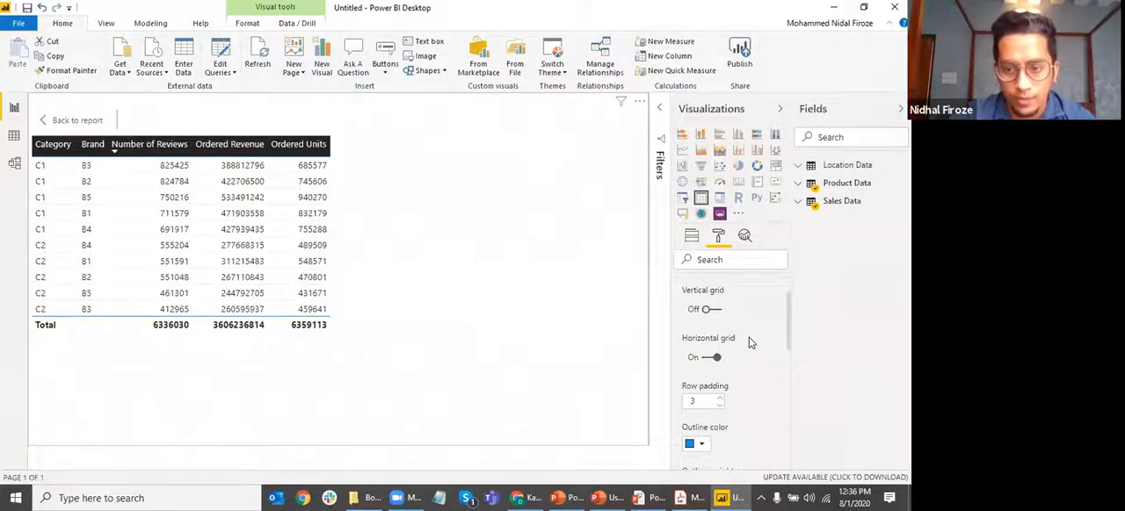
Set the table's grid outline color to dark blue
scroll(748, 338, down, 2)
scroll(742, 358, down, 1)
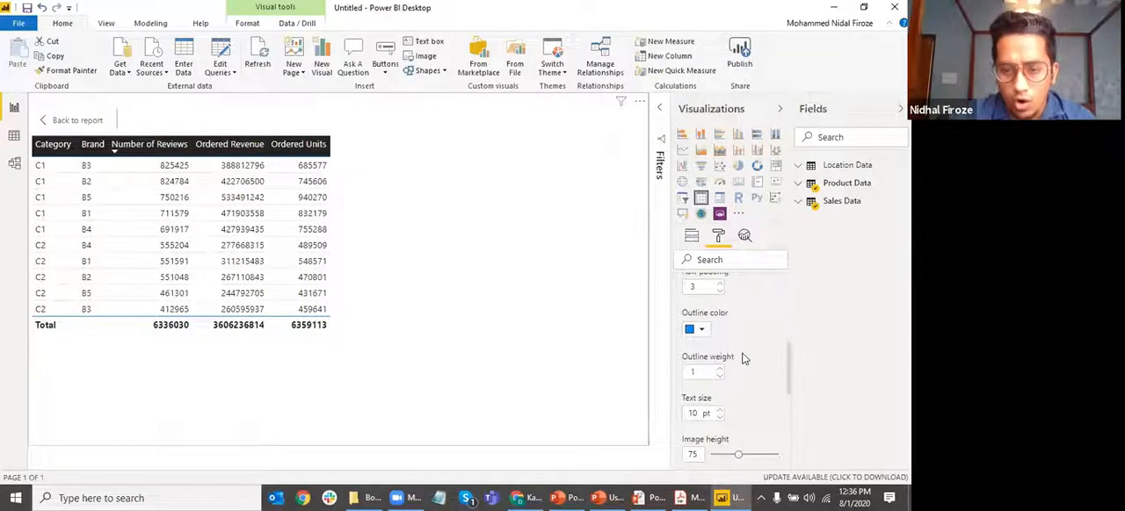
click(701, 331)
click(714, 315)
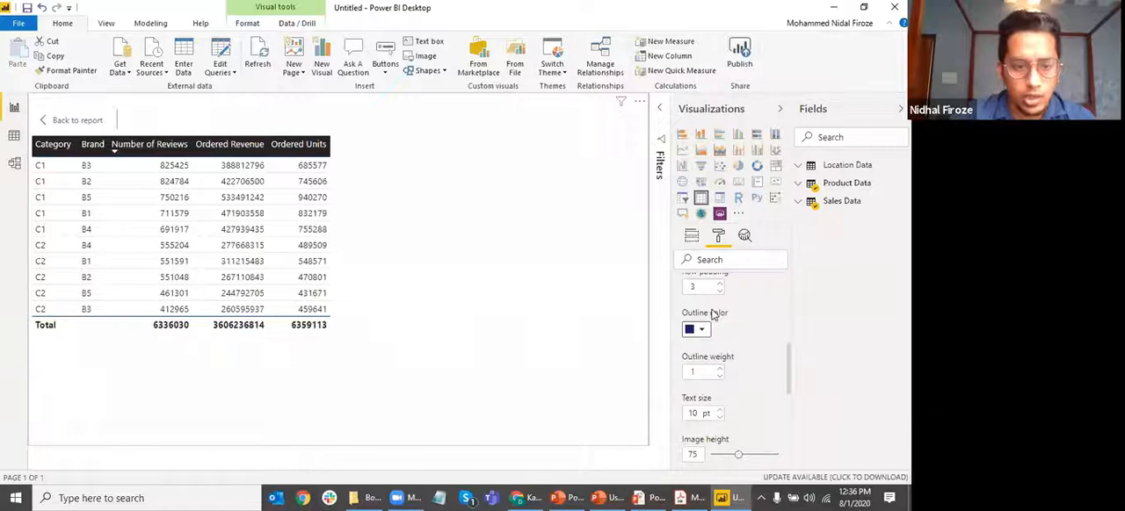
Set the table's grid outline color to purple
scroll(747, 325, up, 2)
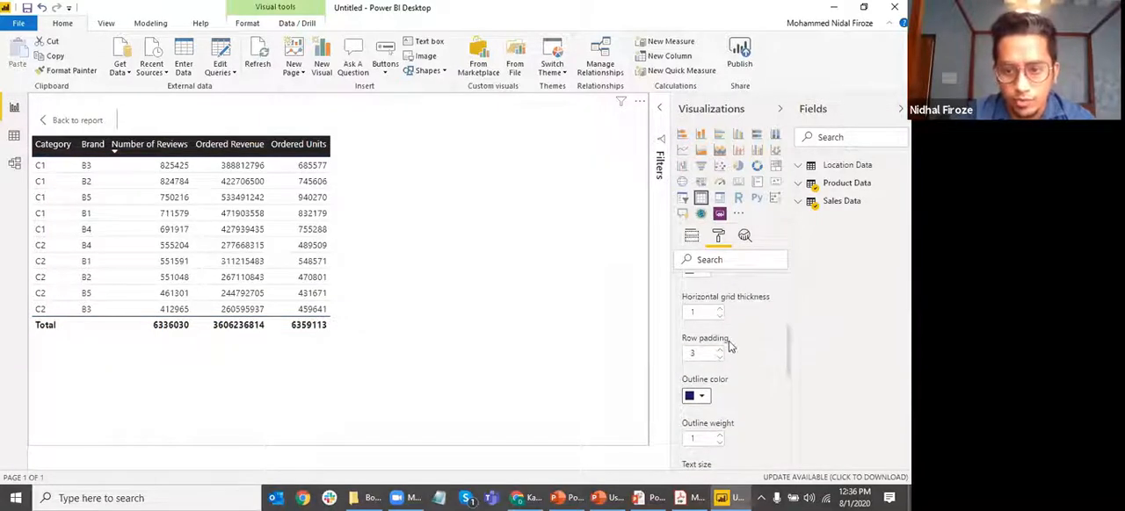
scroll(749, 352, up, 1)
scroll(746, 358, down, 3)
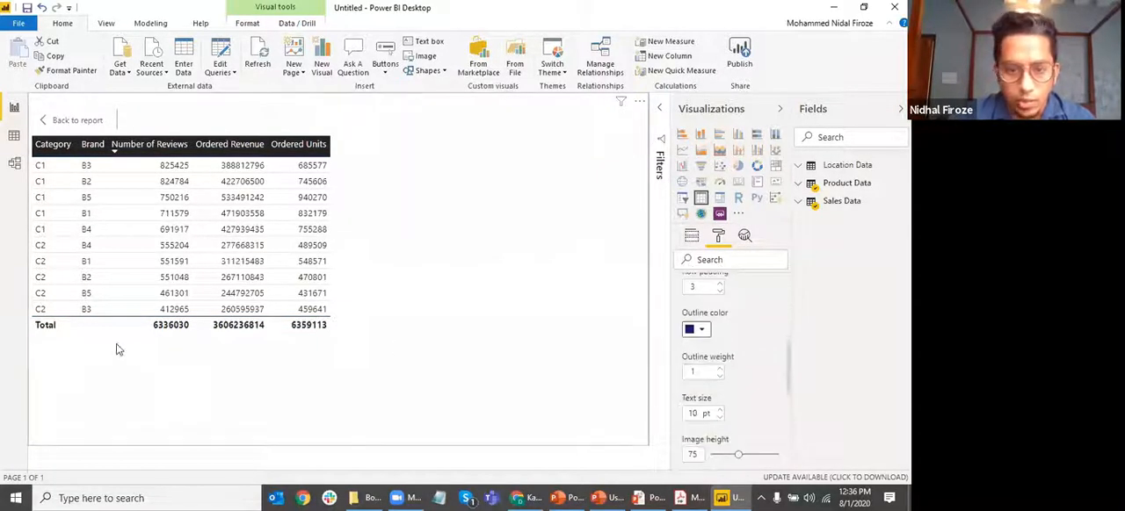
click(694, 329)
click(747, 280)
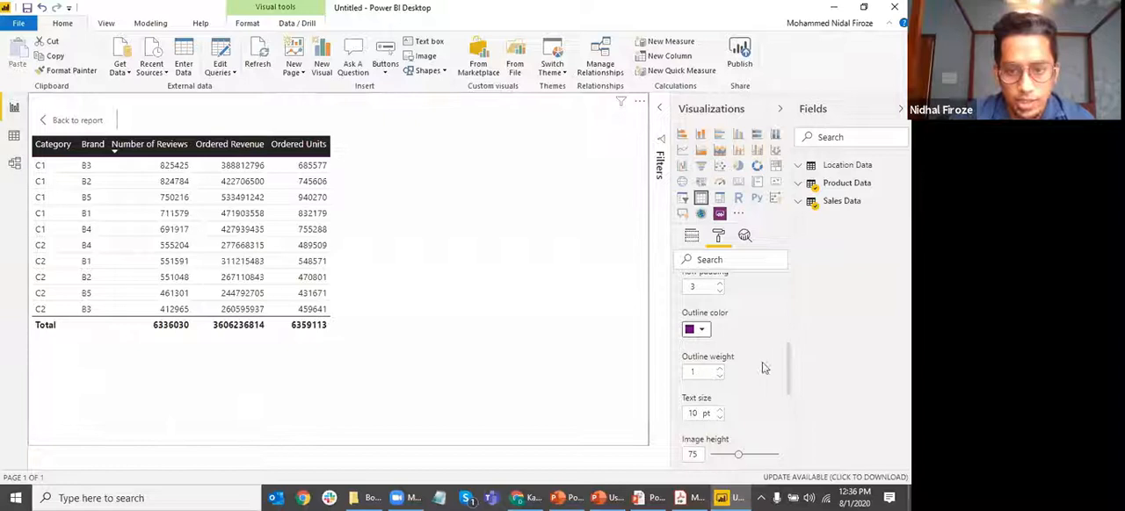
Set the table's grid outline weight to 3
scroll(721, 317, down, 1)
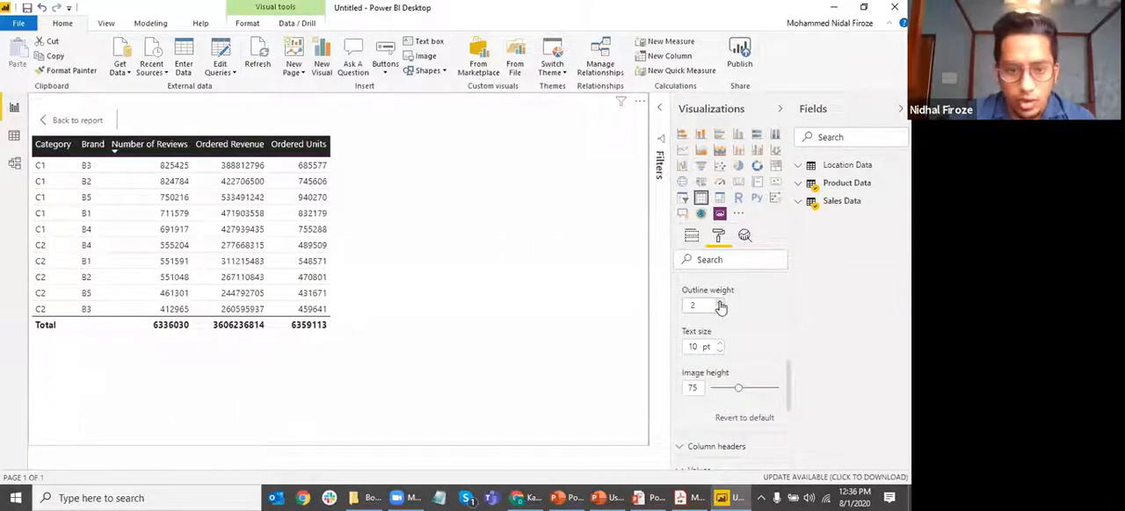
click(720, 304)
click(719, 303)
click(719, 304)
click(719, 304)
click(720, 308)
click(720, 309)
click(720, 308)
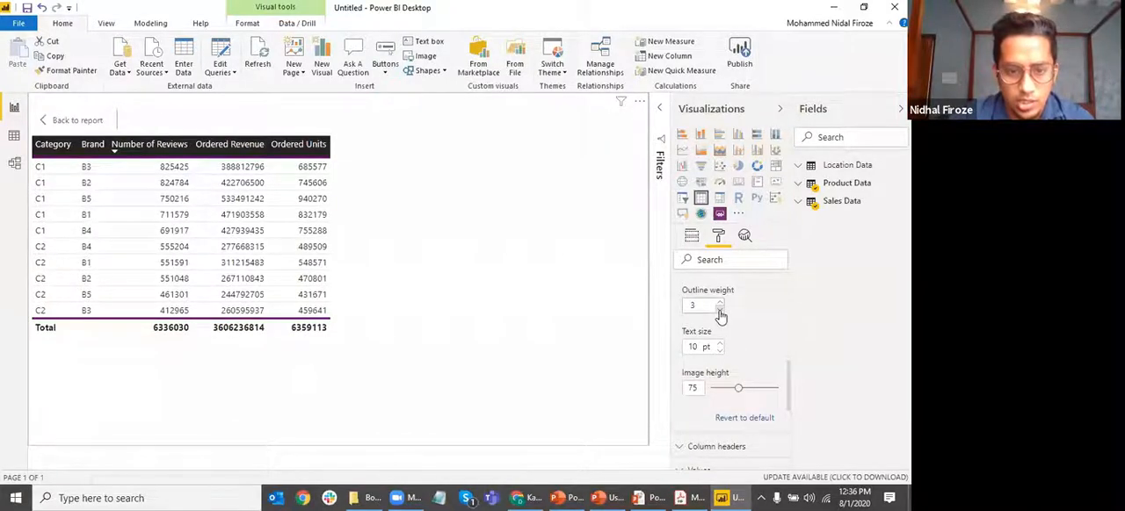
scroll(723, 323, down, 1)
scroll(720, 330, up, 1)
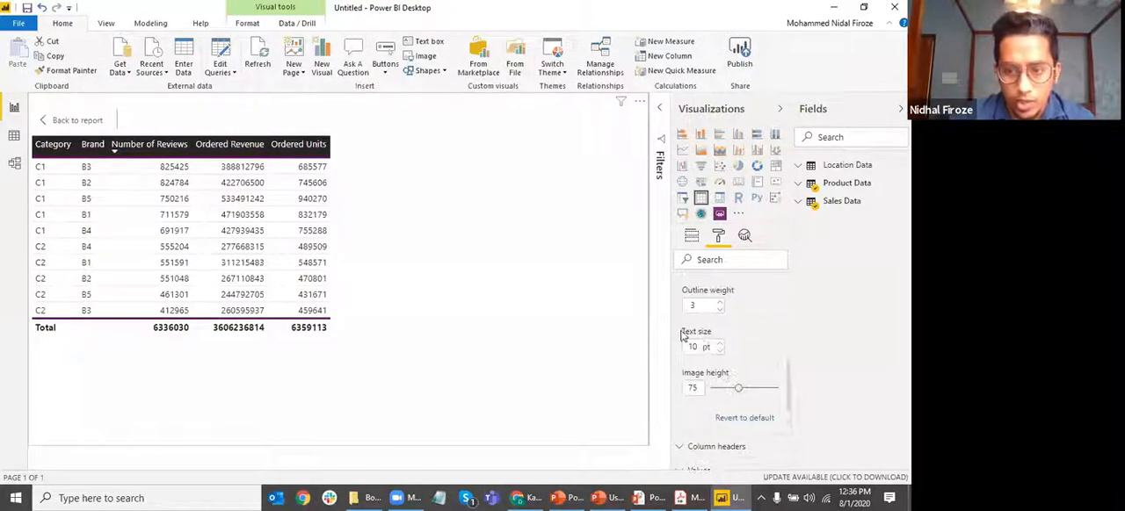
Try a larger text size in the table's Grid settings and return it to 10 pt
click(719, 344)
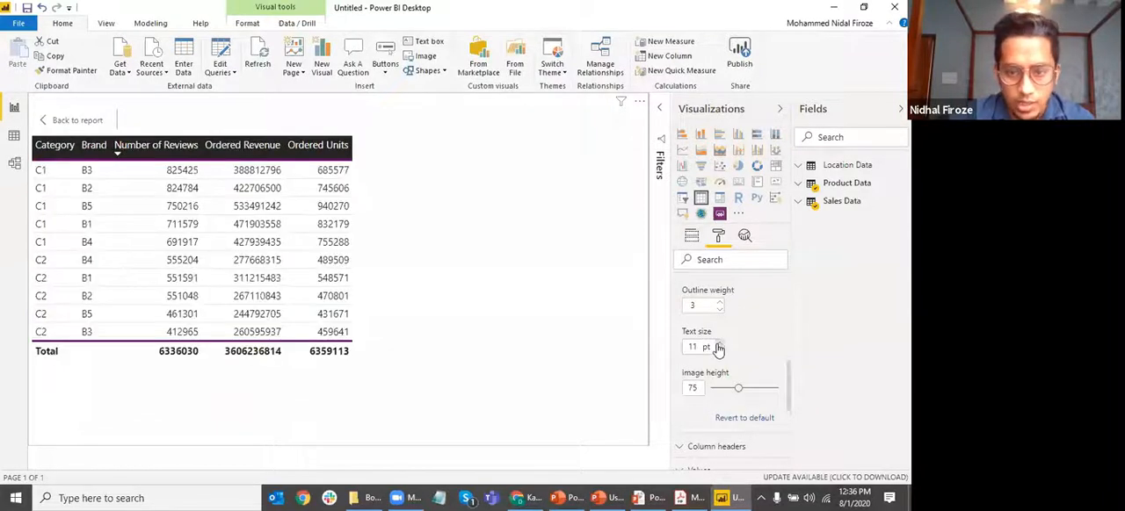
click(719, 344)
click(718, 350)
click(719, 351)
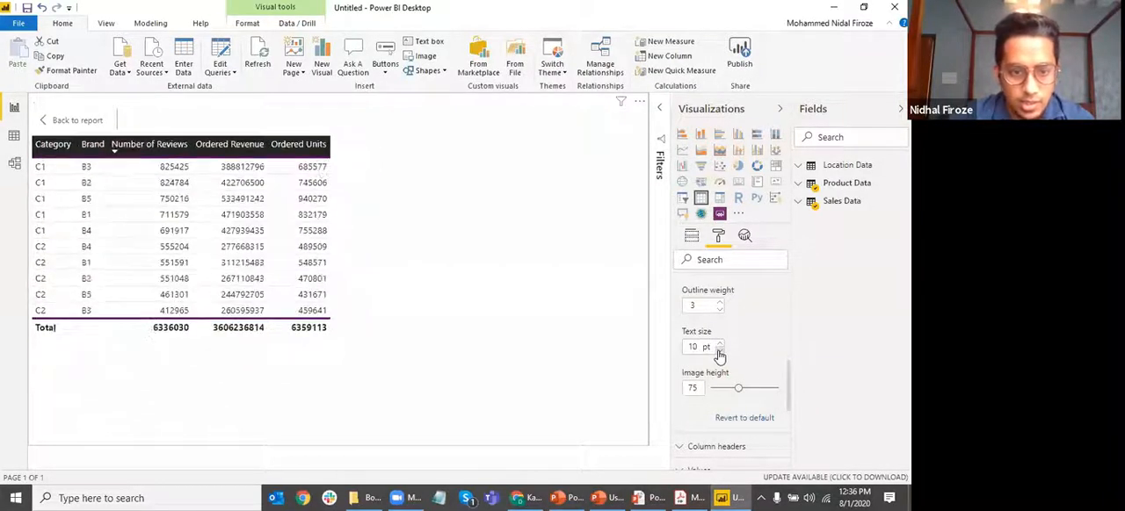
Collapse the Grid settings and expand the Column headers settings
scroll(736, 348, down, 2)
scroll(737, 353, up, 2)
scroll(736, 354, up, 4)
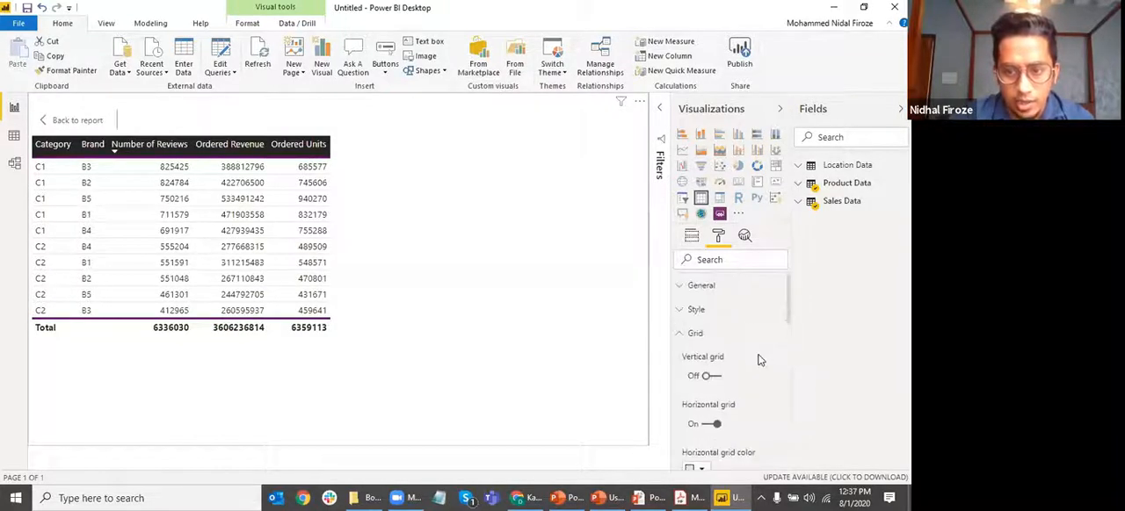
click(681, 335)
scroll(726, 329, down, 1)
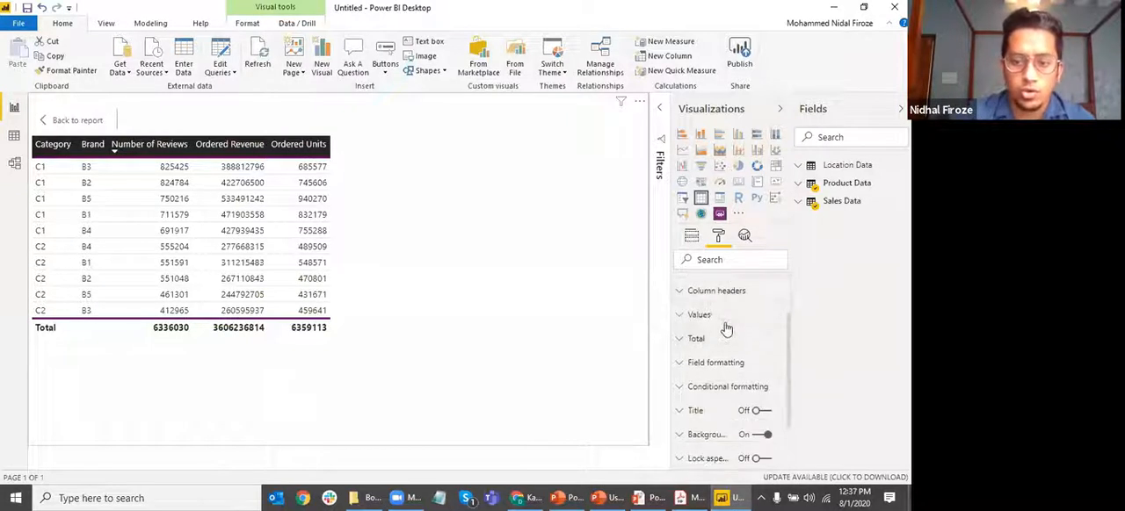
click(694, 292)
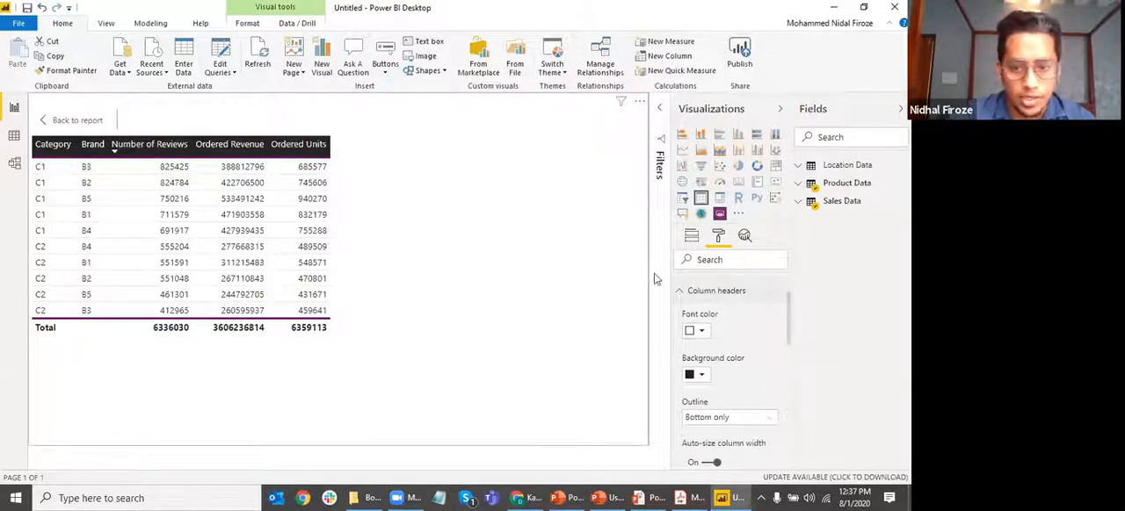
Try a dark blue font color on the column headers and change it back to white
click(696, 331)
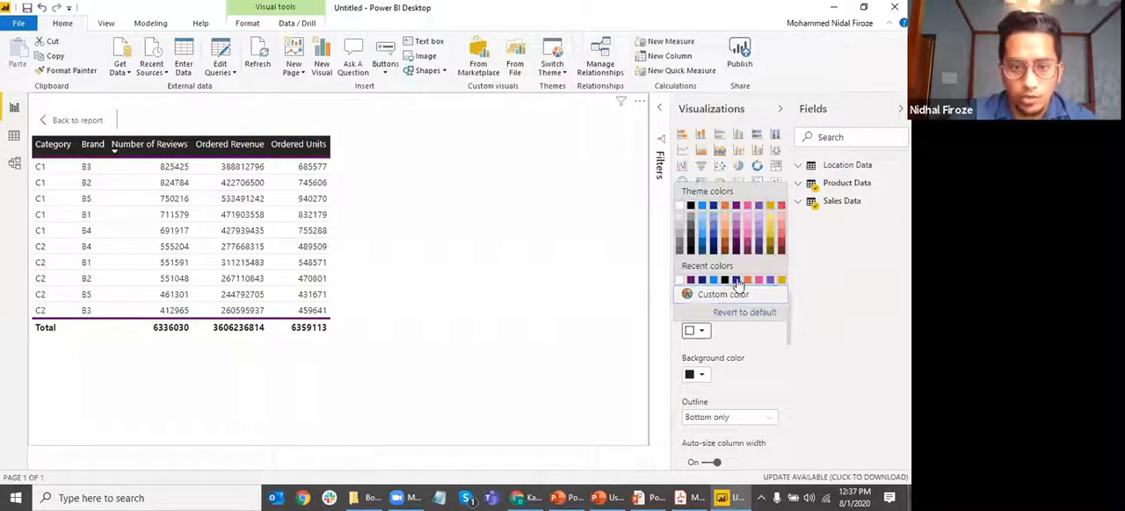
click(735, 280)
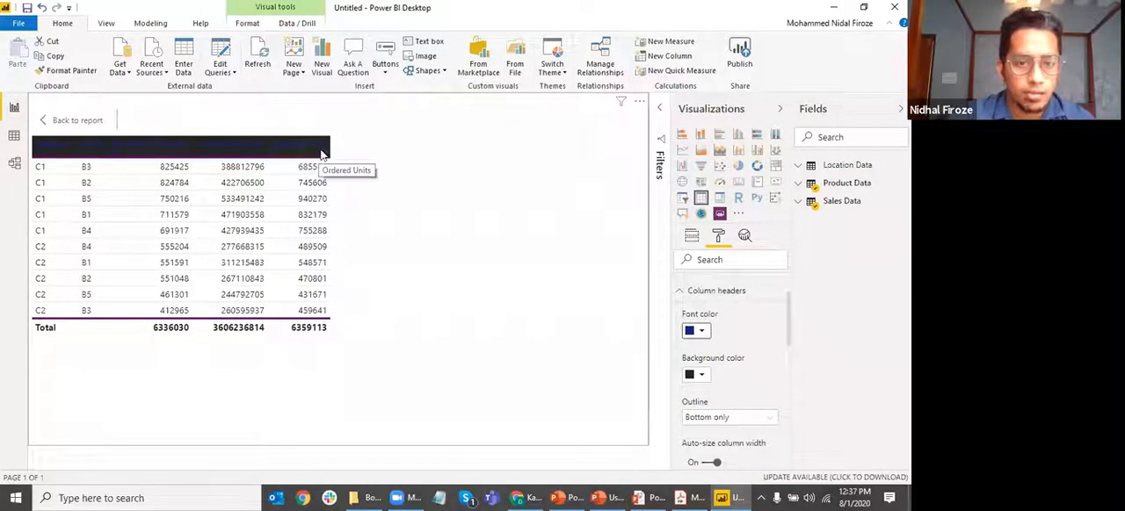
click(702, 333)
click(691, 281)
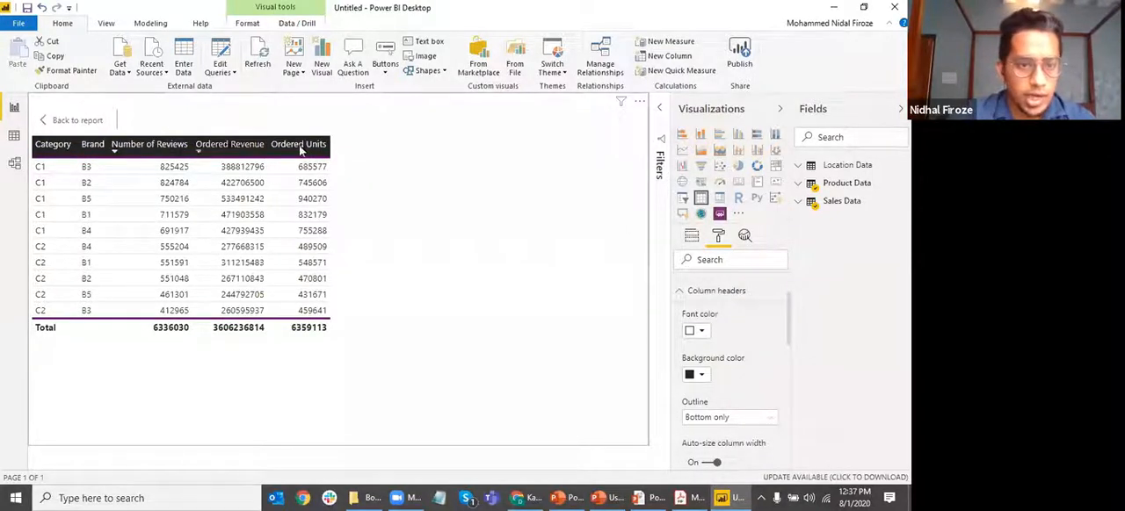
Set the column headers' background color to dark blue
scroll(738, 352, down, 2)
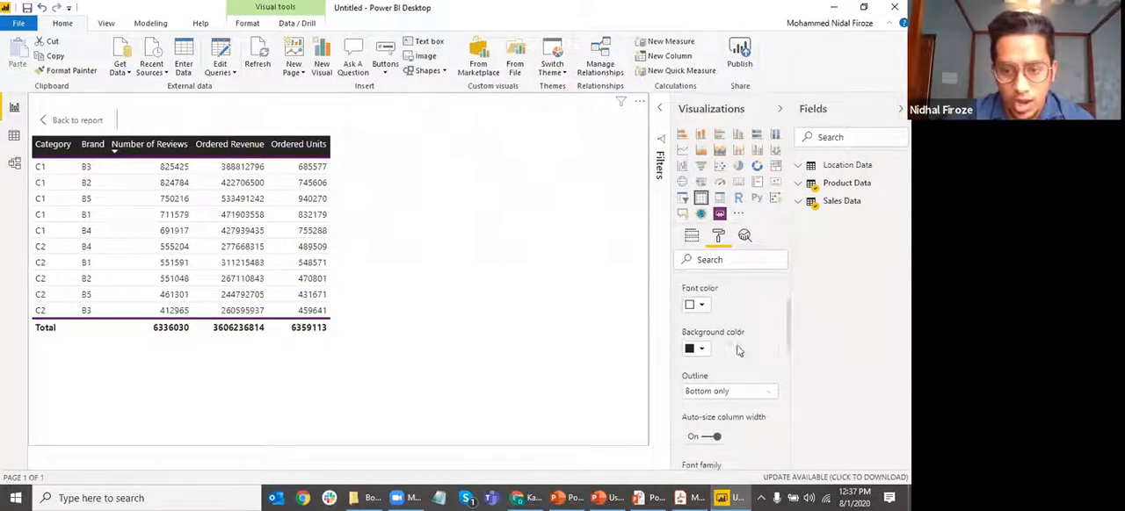
scroll(746, 377, up, 2)
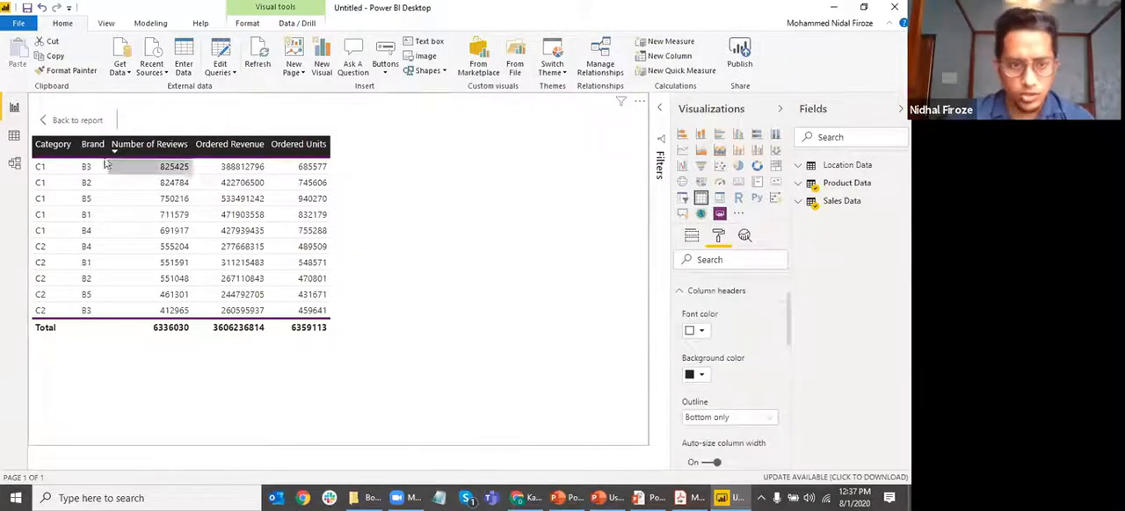
click(700, 376)
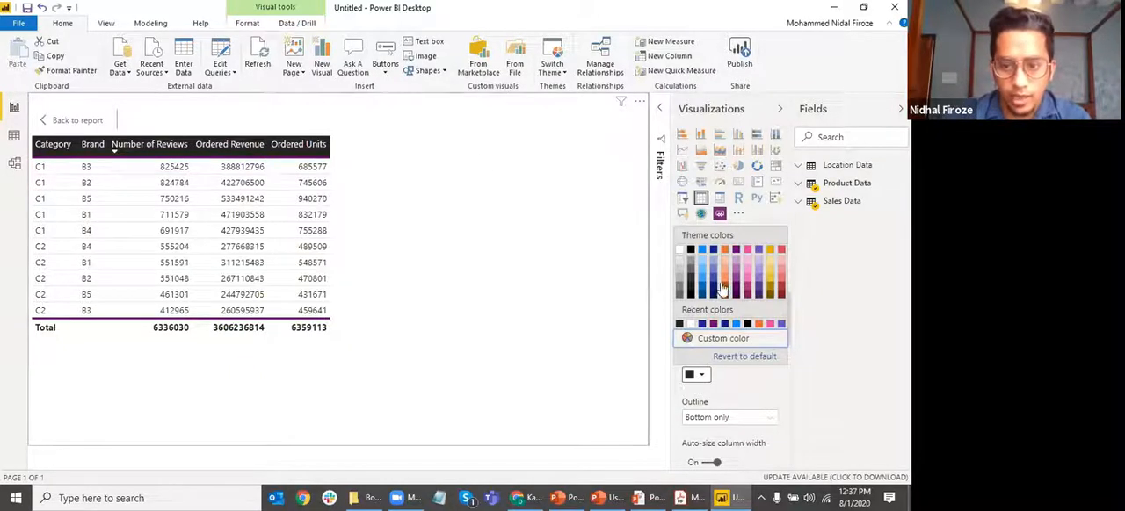
click(714, 288)
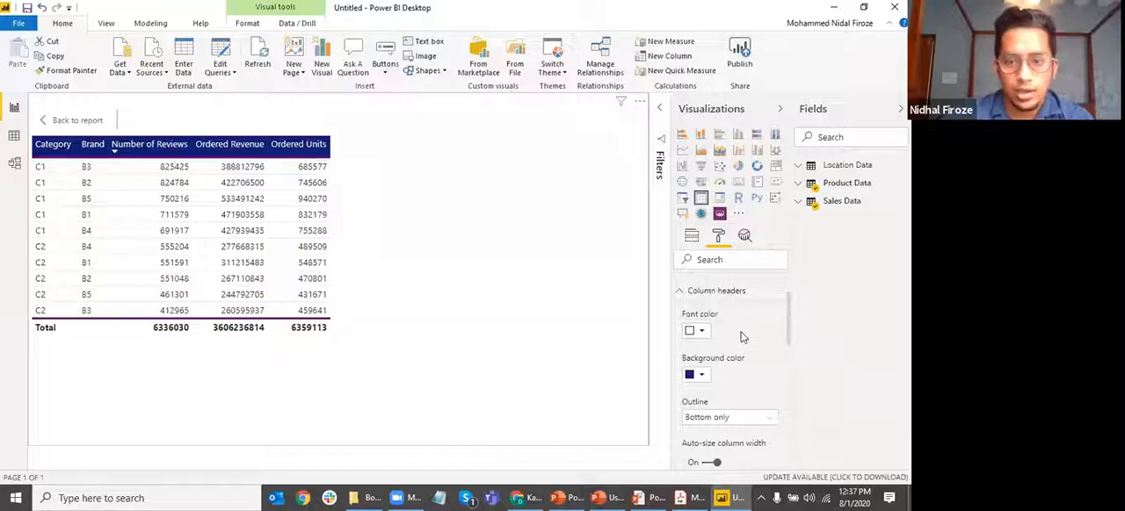
Try the Top only outline on the column headers, and set the outline to Top + bottom
scroll(747, 334, down, 1)
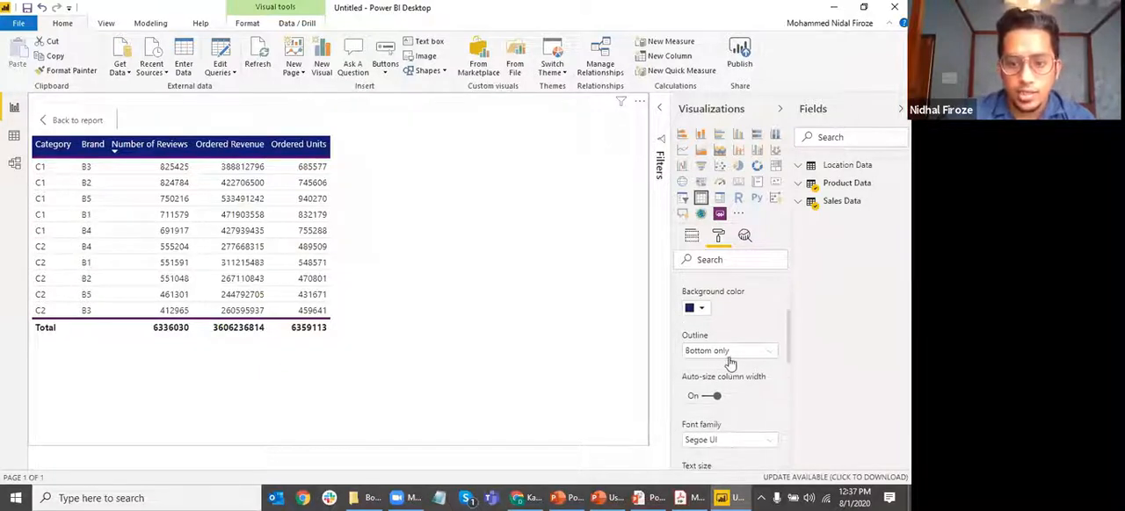
click(715, 352)
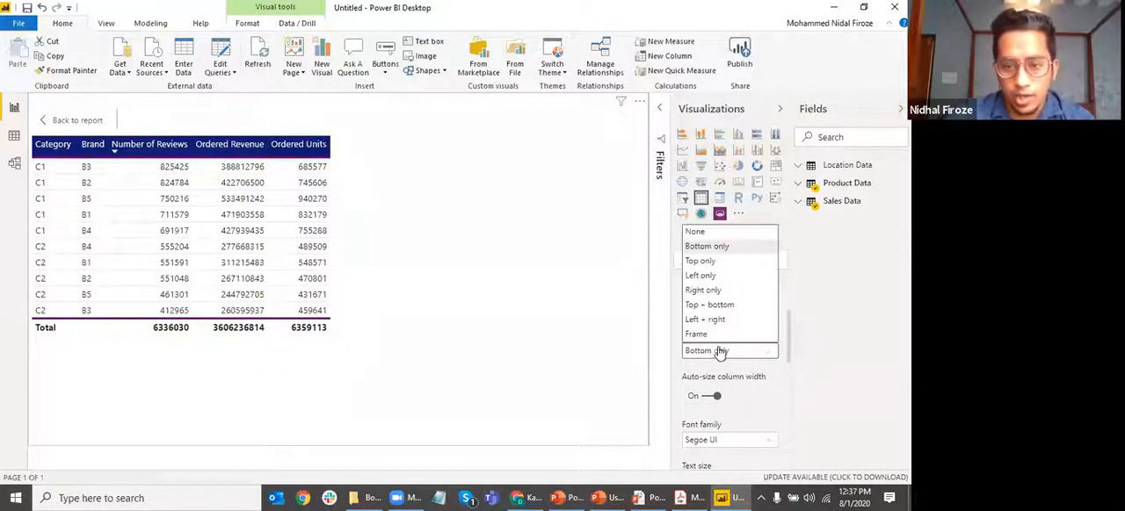
click(710, 262)
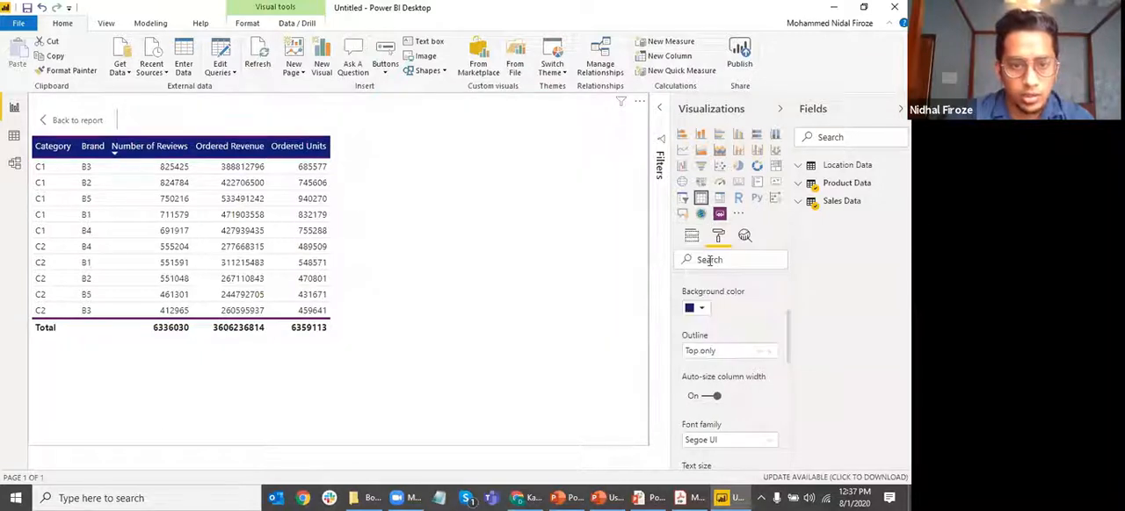
click(717, 352)
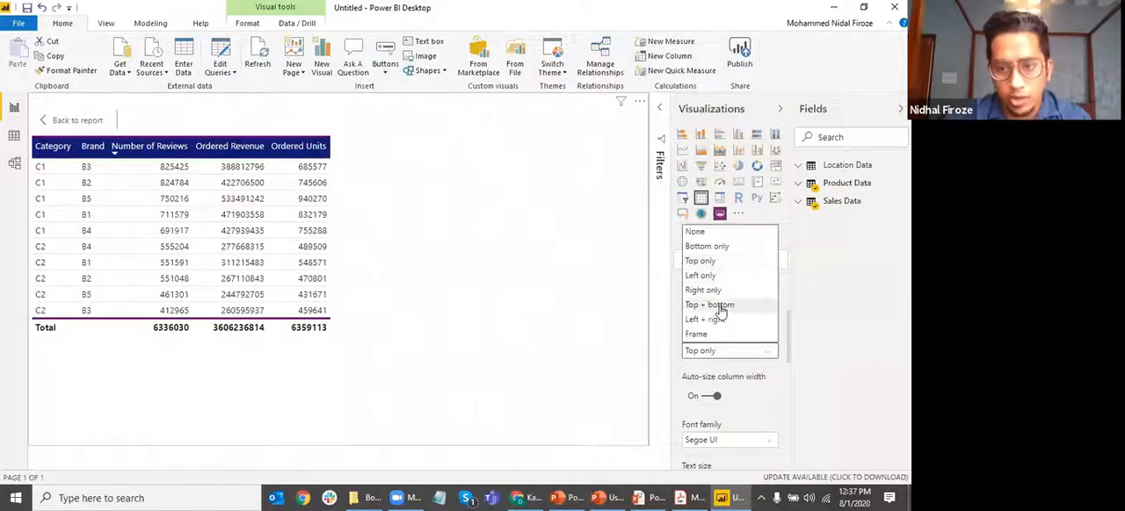
click(716, 304)
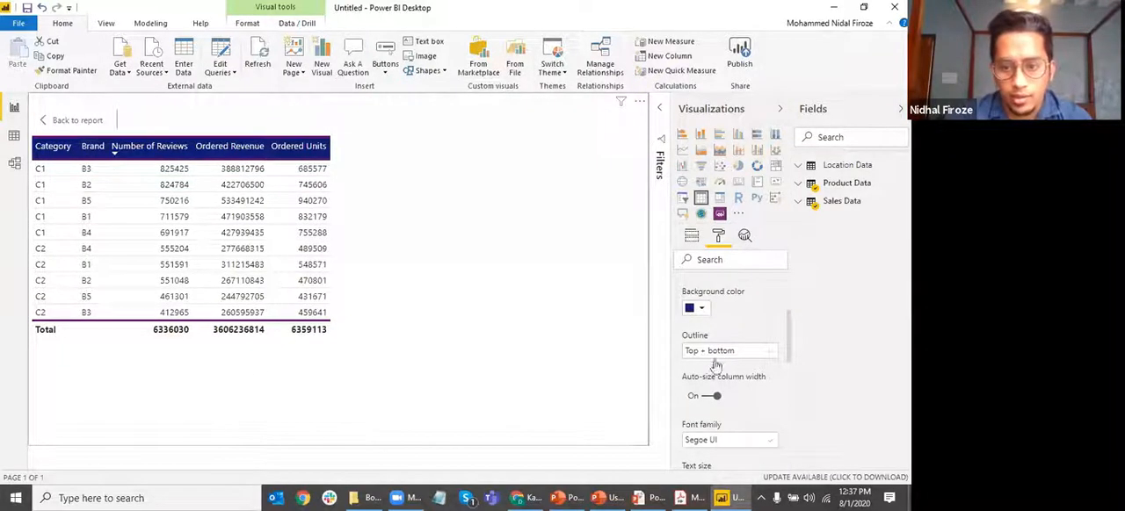
Reapply auto-size column width and set the column headers' font family to Cambria
scroll(747, 390, down, 2)
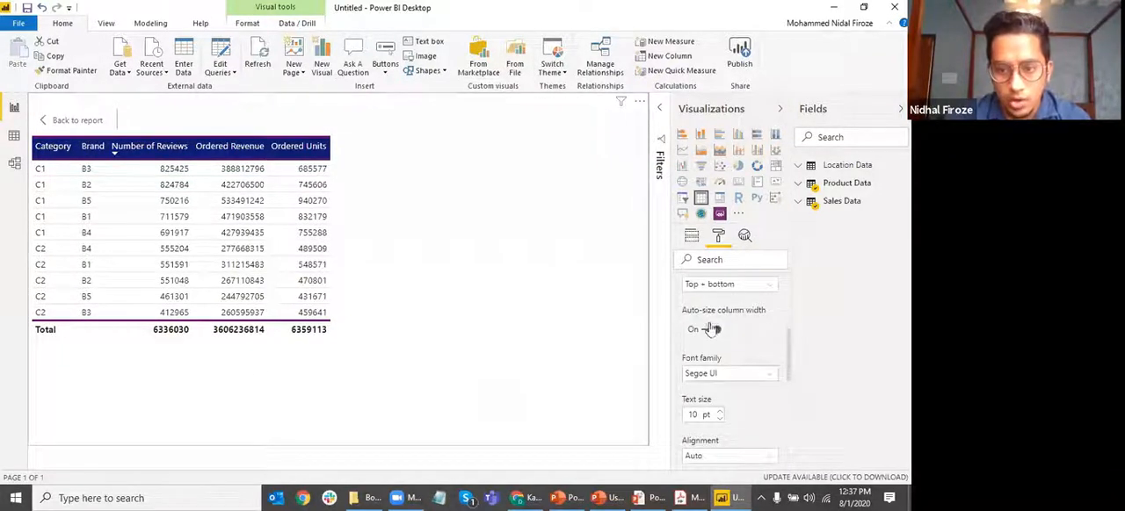
click(710, 332)
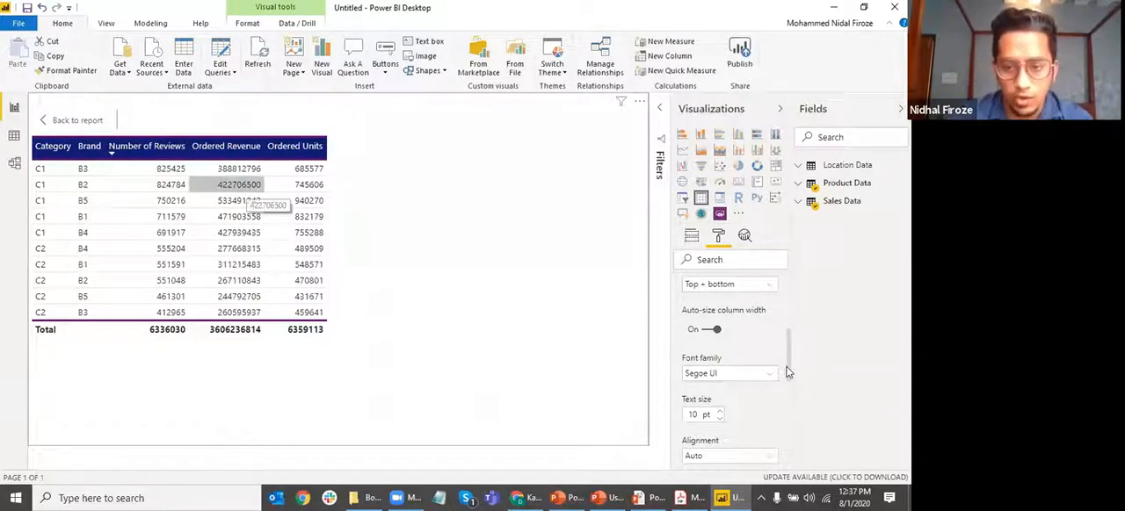
click(752, 382)
scroll(746, 413, down, 3)
scroll(720, 430, up, 2)
click(719, 456)
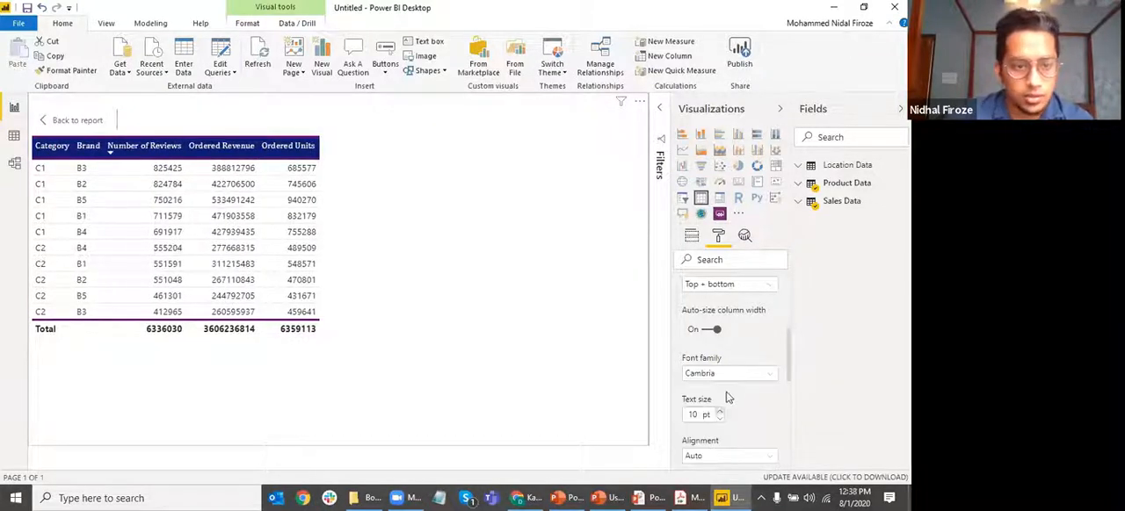
Look through the remaining column header options and collapse the Column headers settings
scroll(745, 371, down, 1)
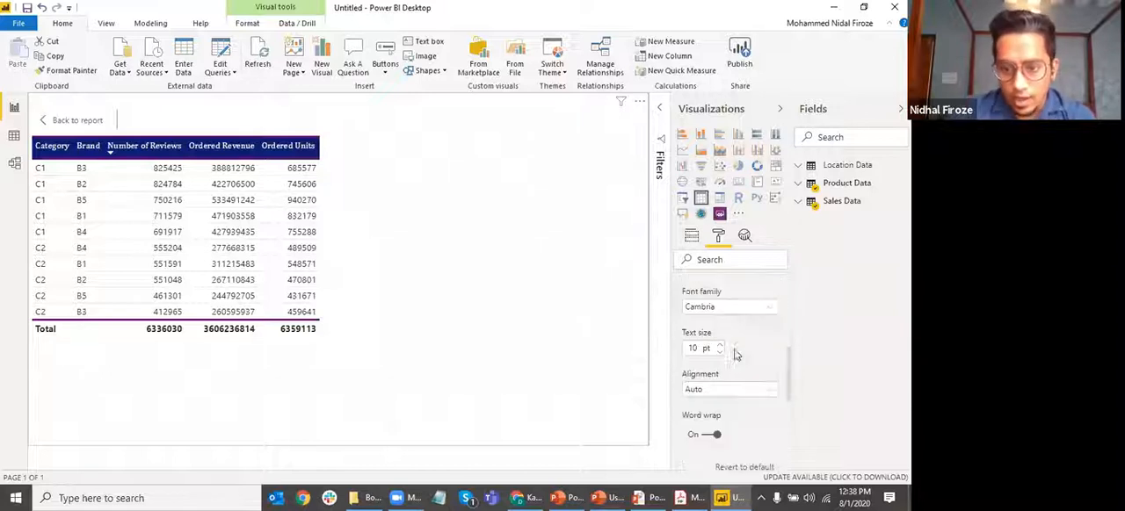
scroll(738, 351, down, 2)
scroll(727, 333, up, 1)
scroll(728, 333, up, 3)
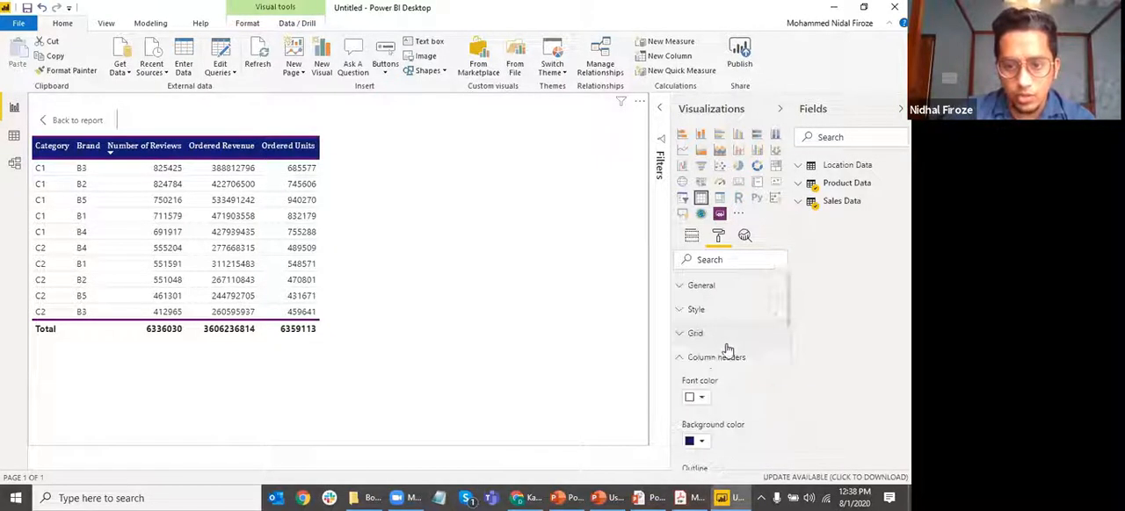
click(719, 357)
scroll(723, 374, down, 3)
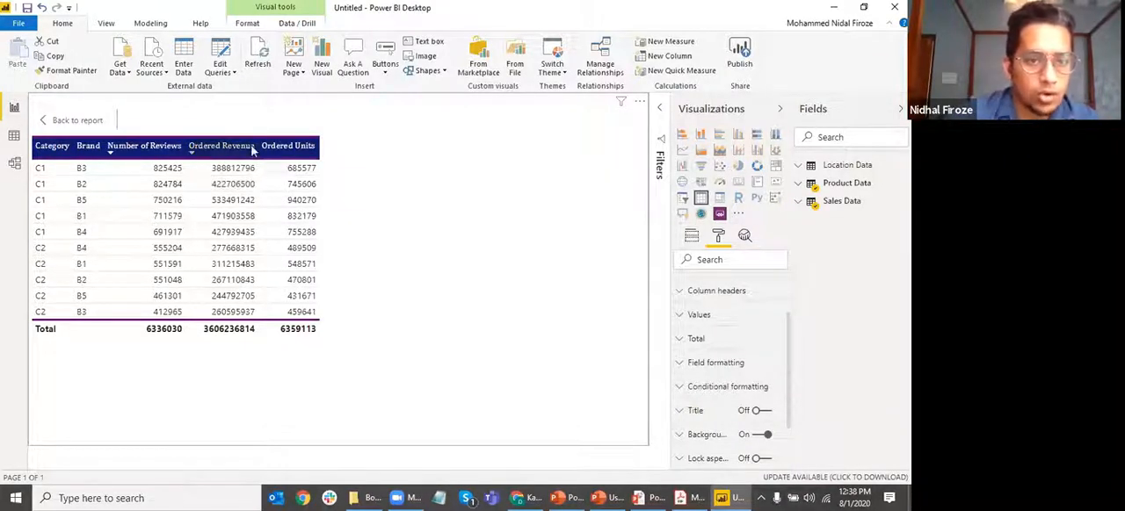
Check the data visualization basics slide in the PowerPoint slide show and switch back to Power BI Desktop
click(735, 499)
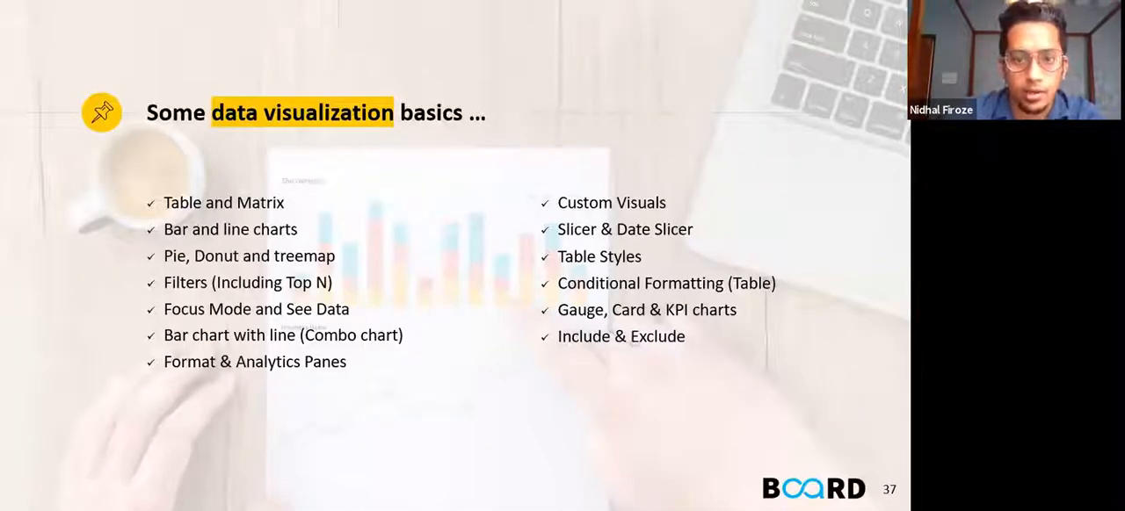
key(alt+Tab)
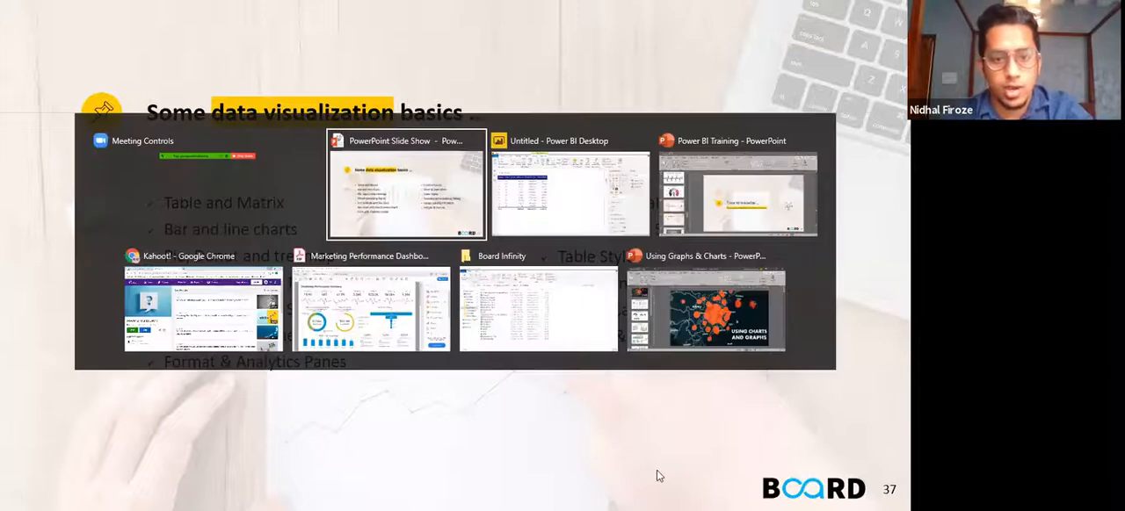
key(alt+Tab)
key(alt+Tab)
click(507, 218)
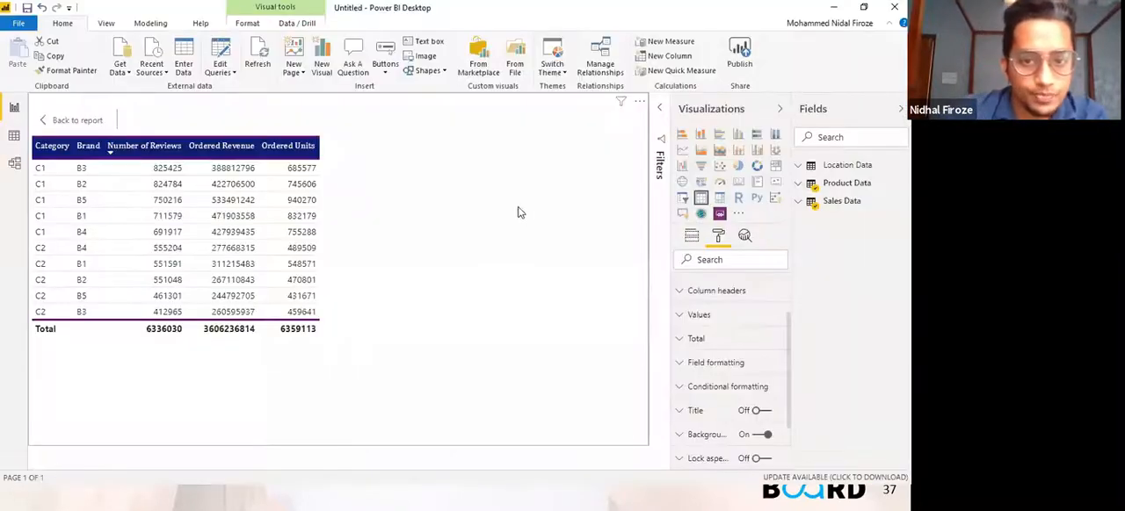
View the Location Data table in the Data view and return to the Report view
click(146, 27)
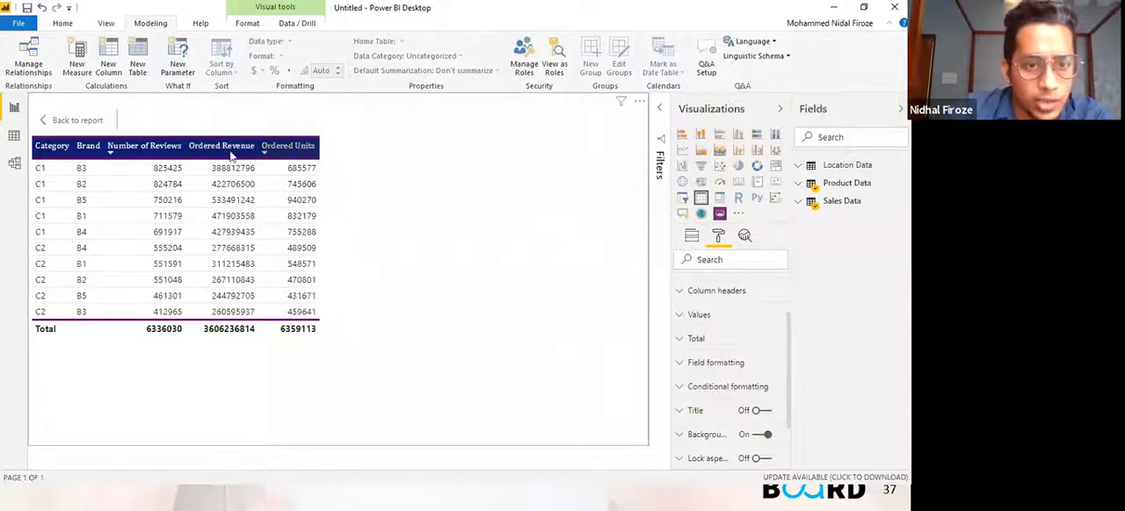
click(14, 137)
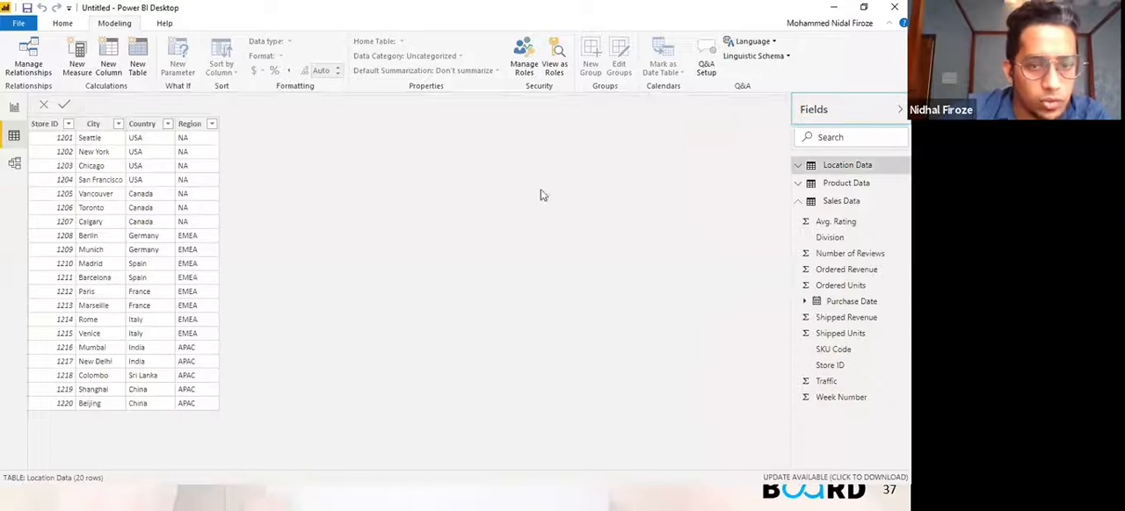
click(14, 107)
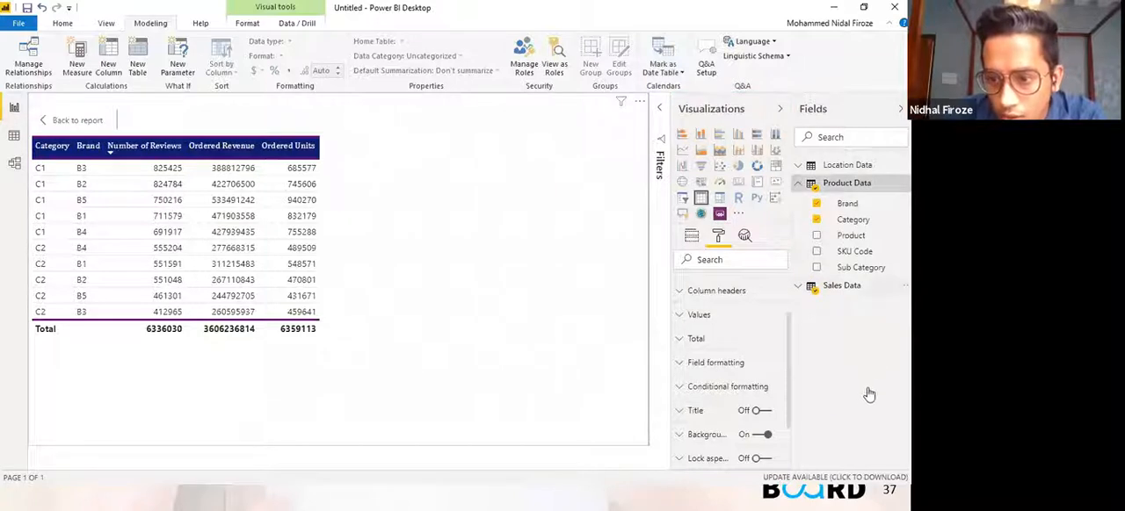
Add a thousands separator to Ordered Units and format Ordered Revenue as $ English (United States) currency
click(862, 350)
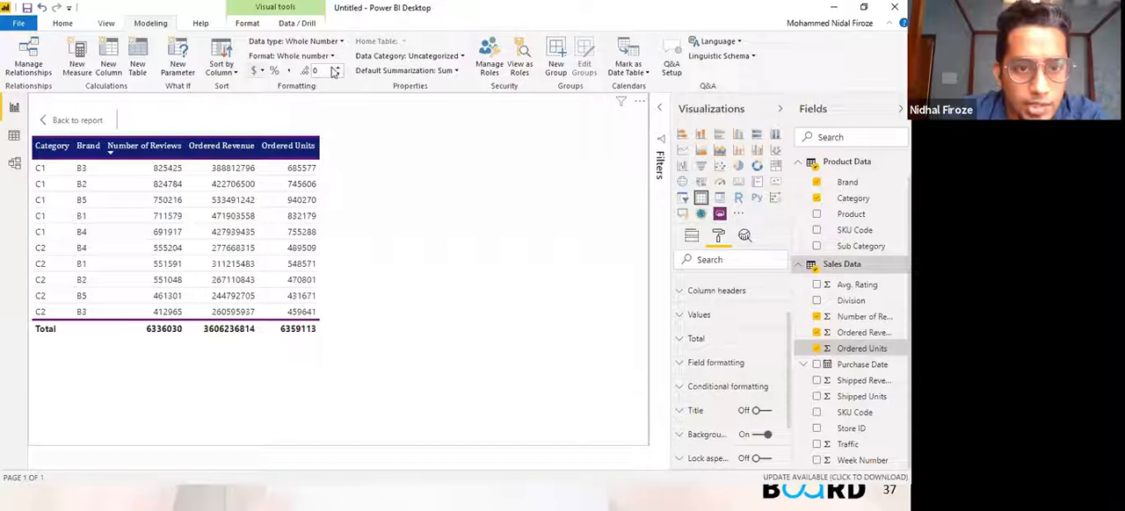
click(289, 72)
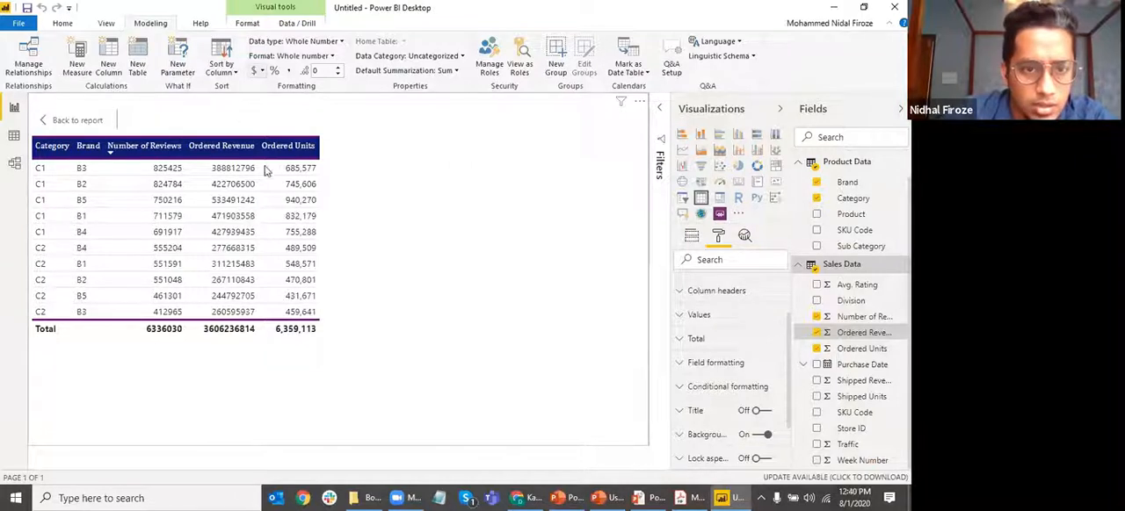
click(261, 73)
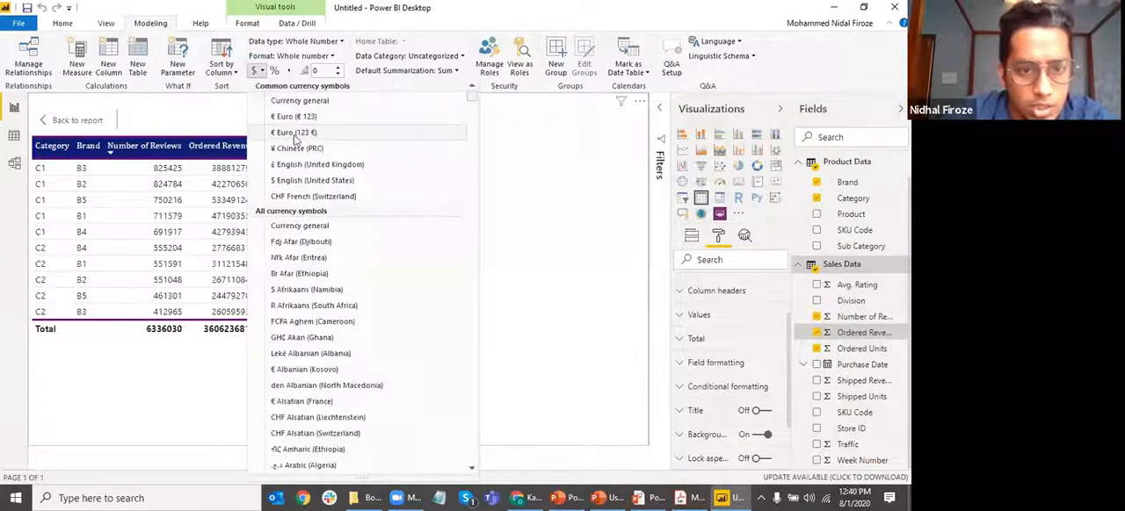
click(300, 181)
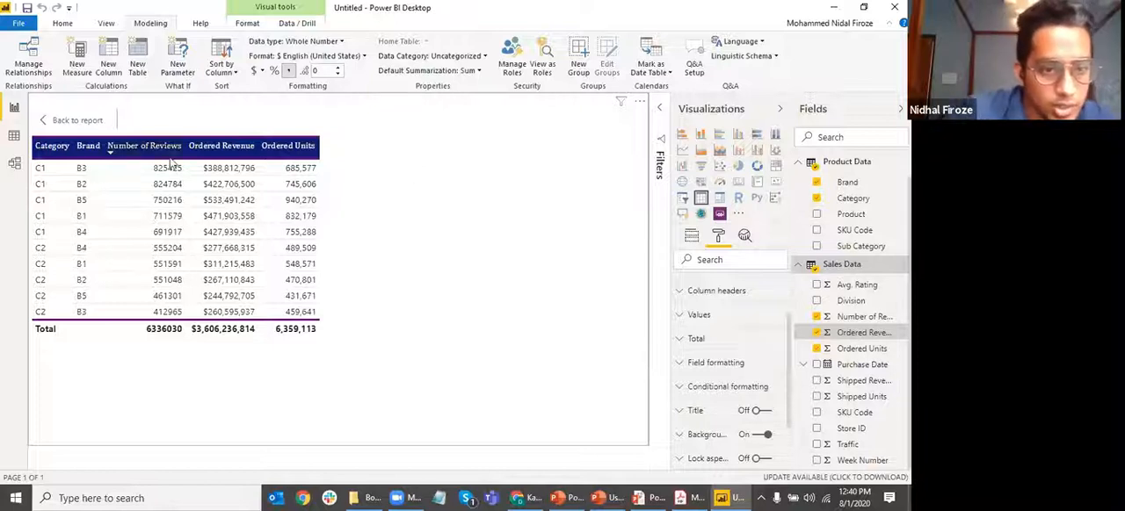
Add a thousands separator to the Number of Reviews field in Sales Data
click(857, 318)
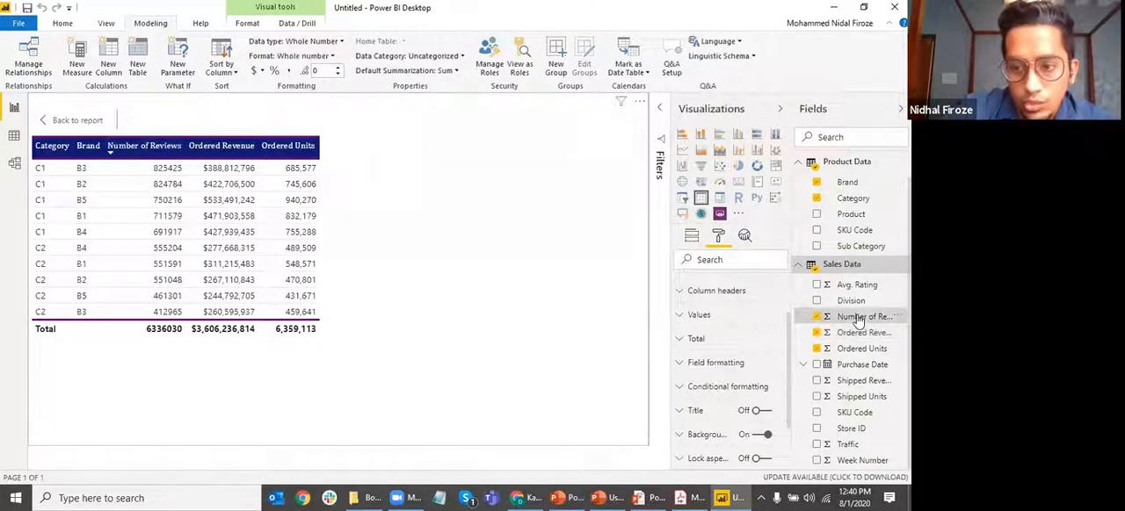
click(290, 72)
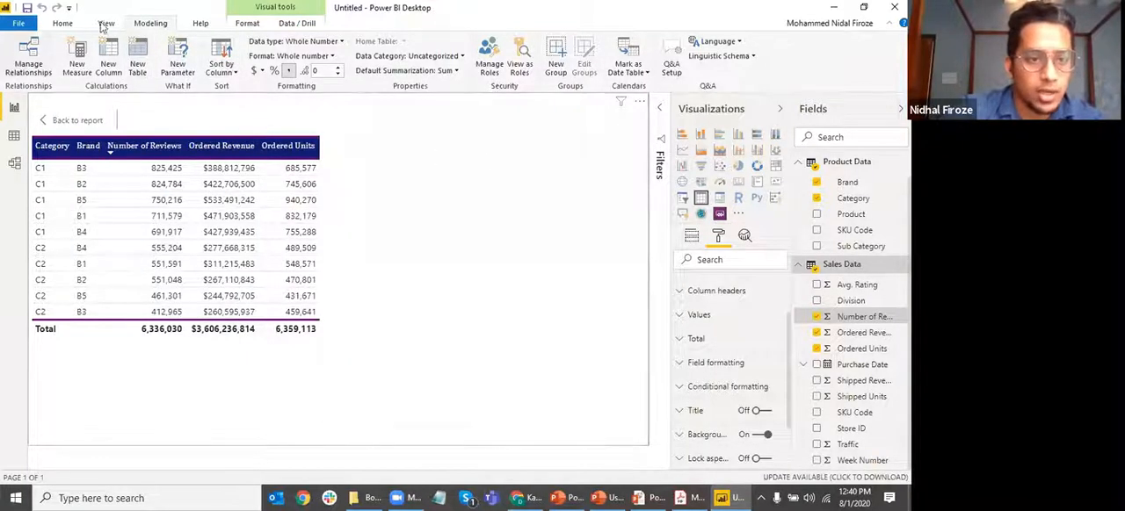
click(62, 24)
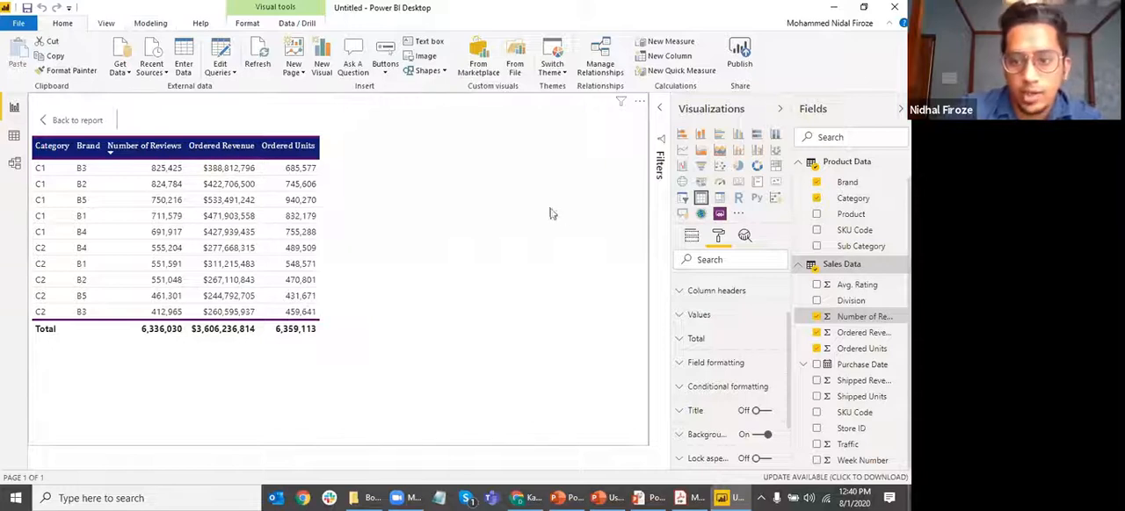
click(211, 184)
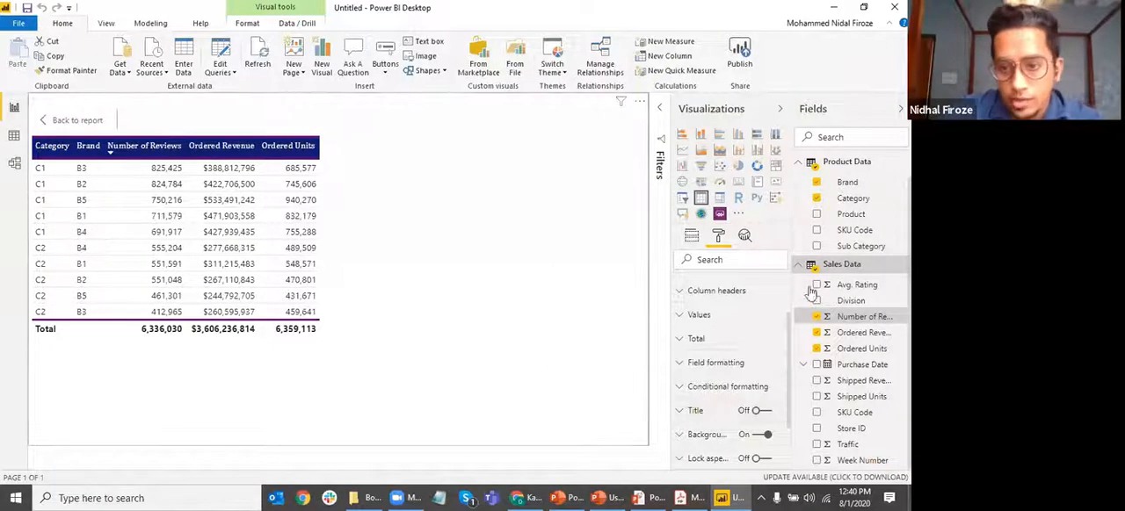
Choose Ordered Revenue in the conditional formatting settings and turn on its background color
scroll(738, 355, down, 2)
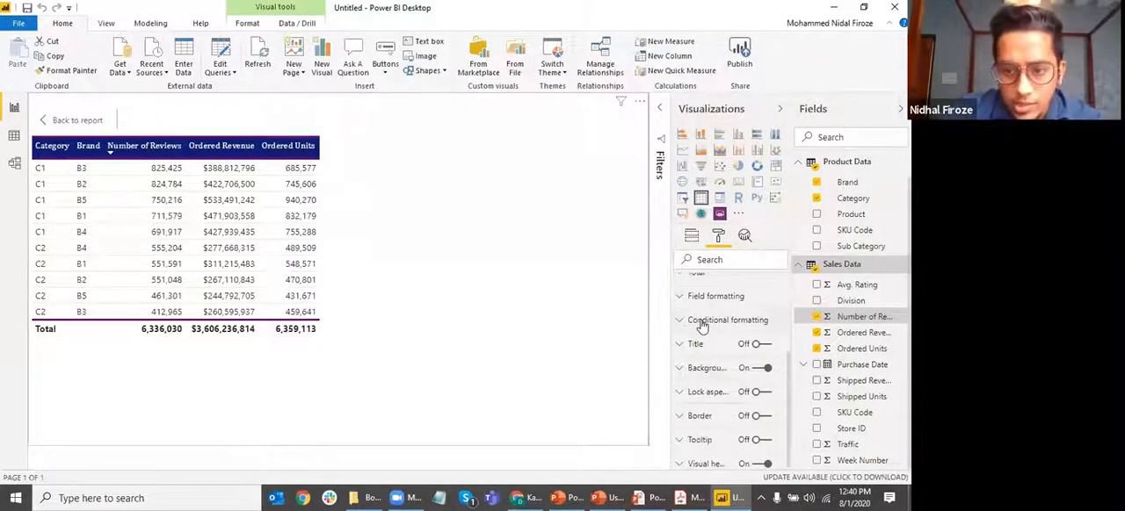
click(702, 323)
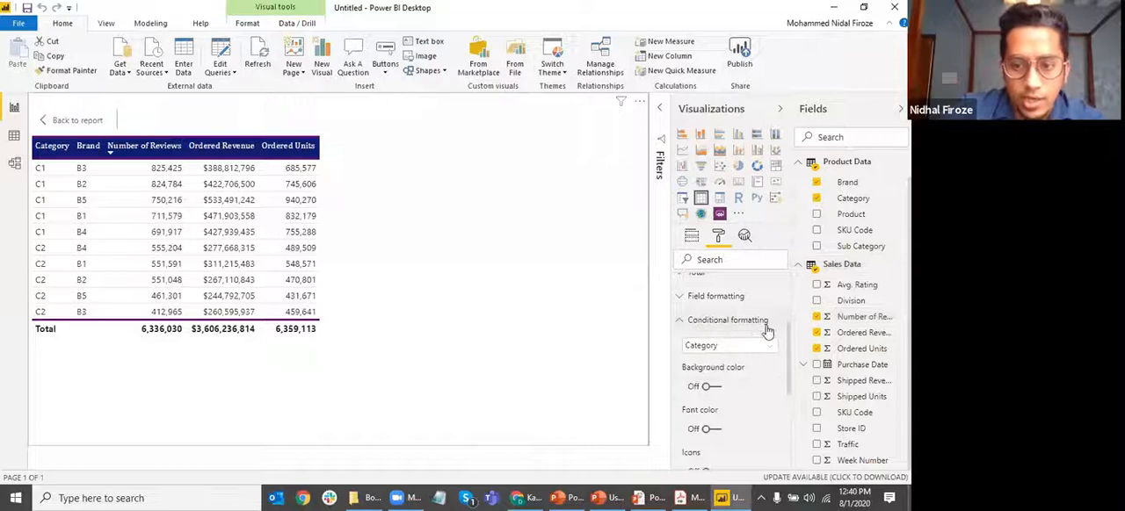
scroll(767, 329, down, 2)
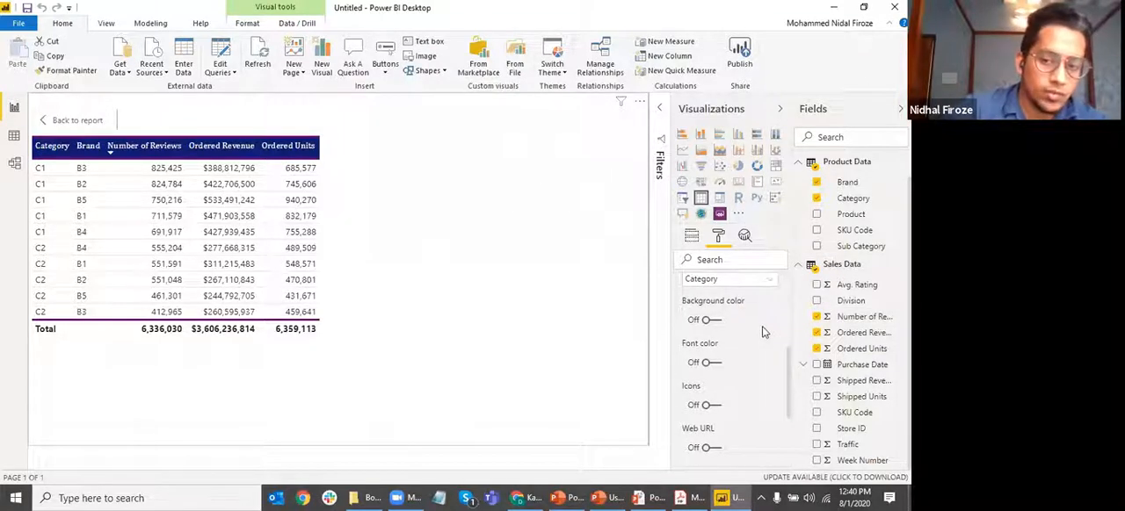
scroll(760, 334, up, 2)
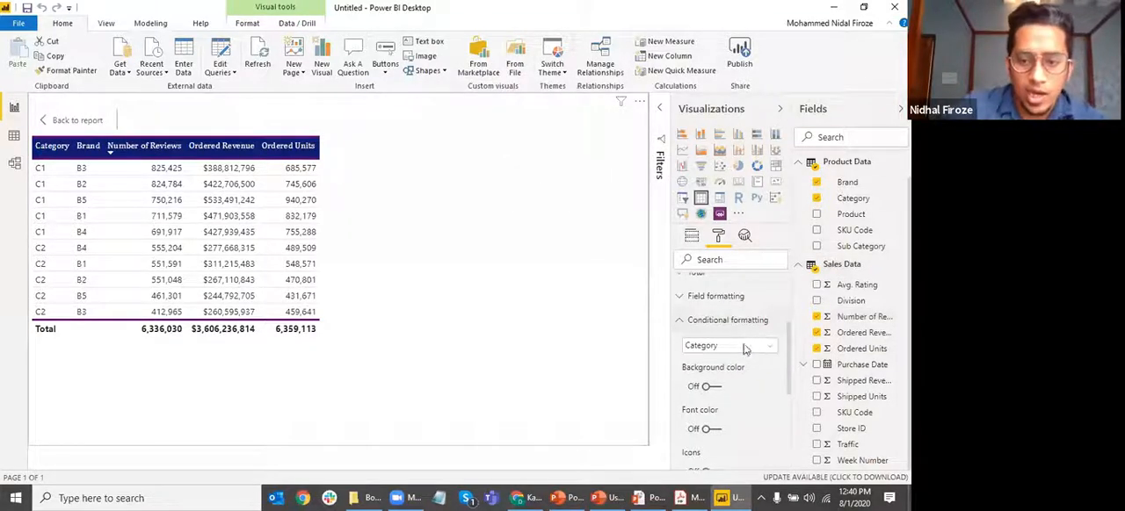
scroll(751, 389, down, 1)
scroll(747, 383, up, 1)
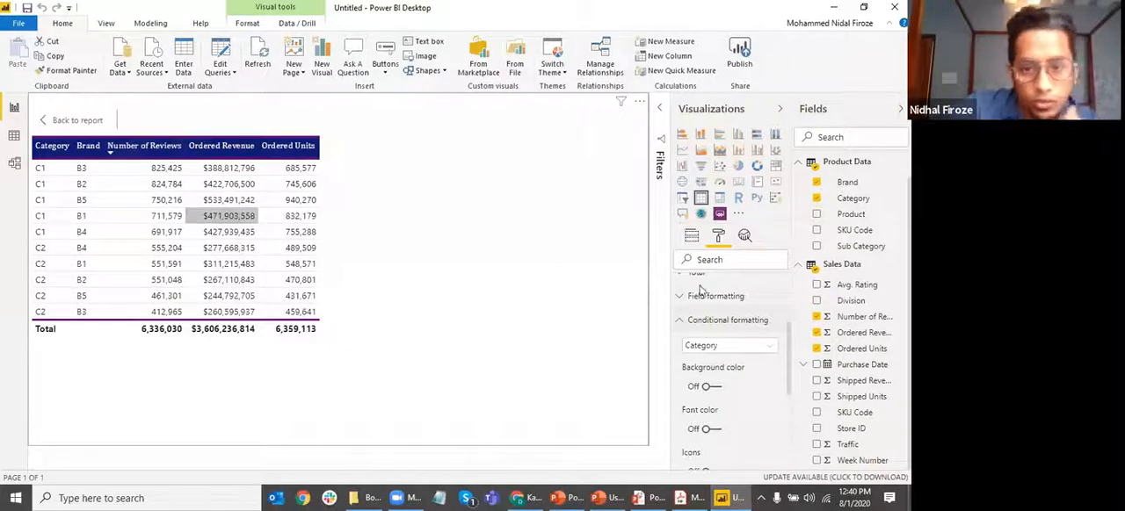
click(730, 348)
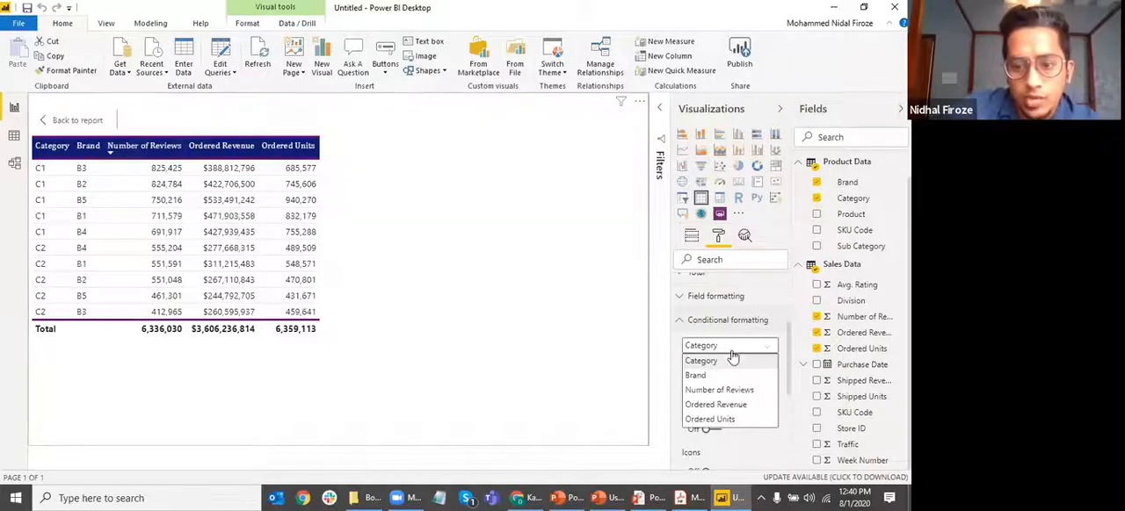
click(721, 405)
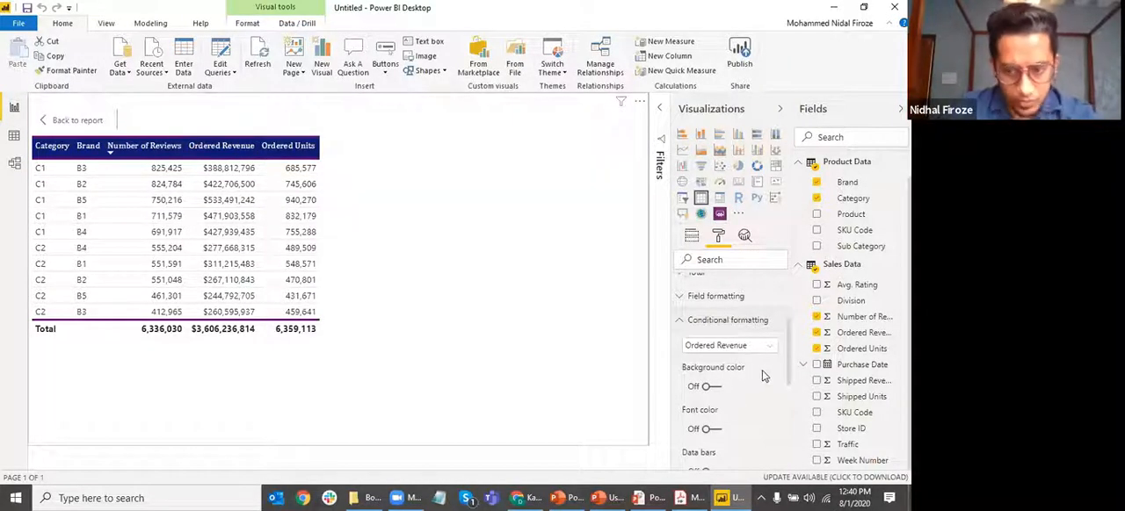
scroll(758, 370, down, 2)
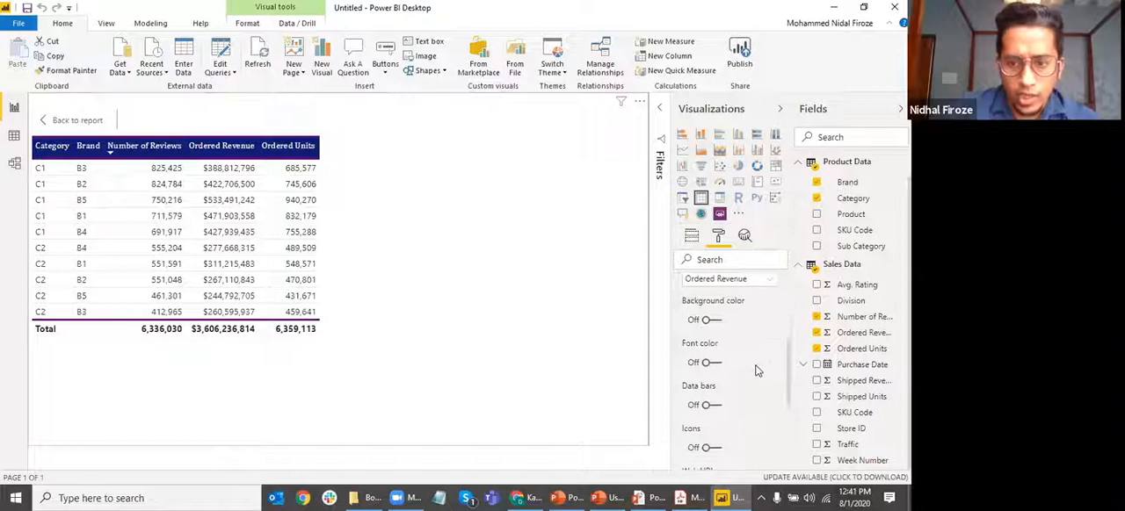
click(712, 320)
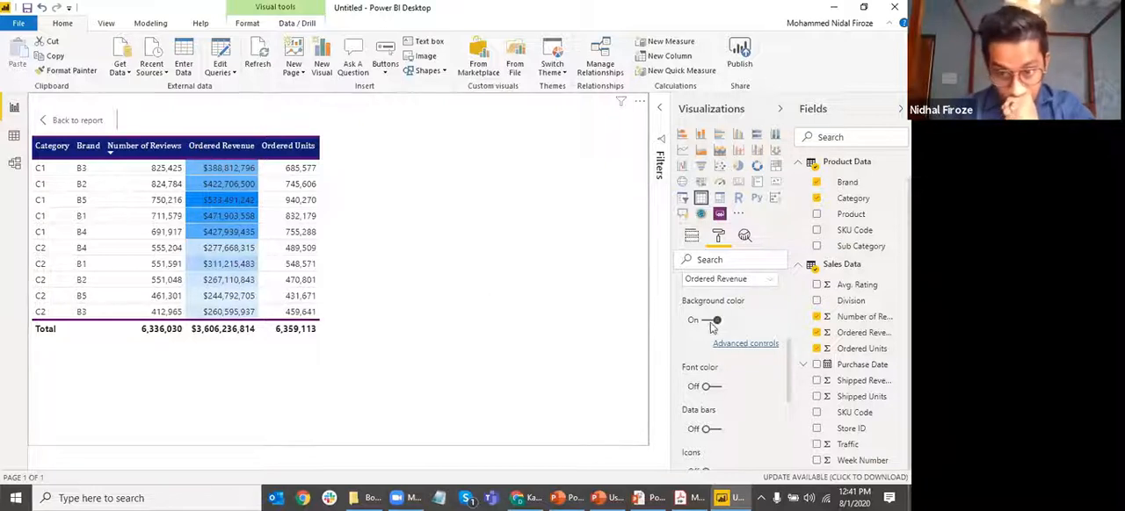
Open the advanced background color controls for Ordered Revenue and try the Diverging color scale
click(733, 345)
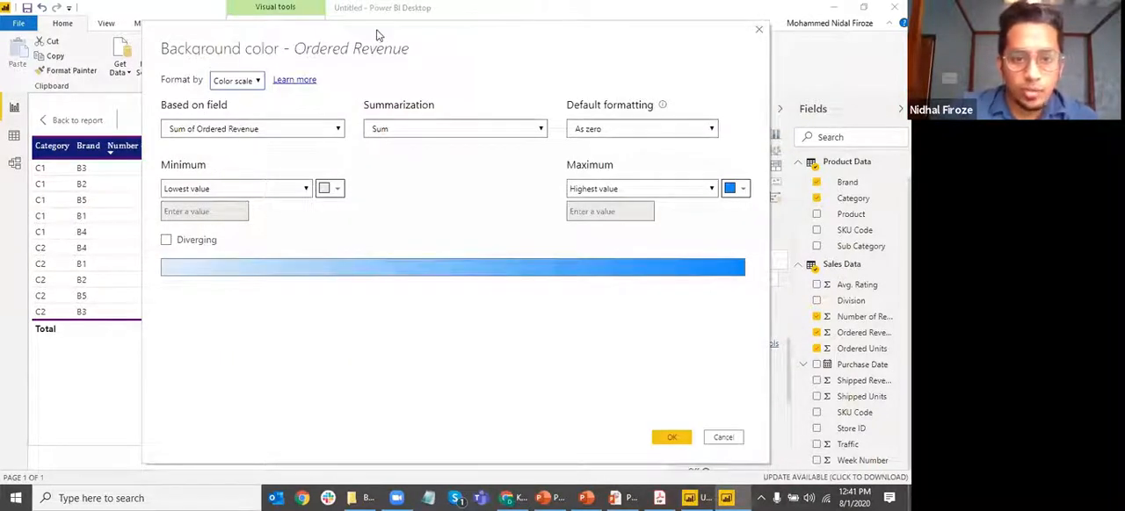
click(309, 253)
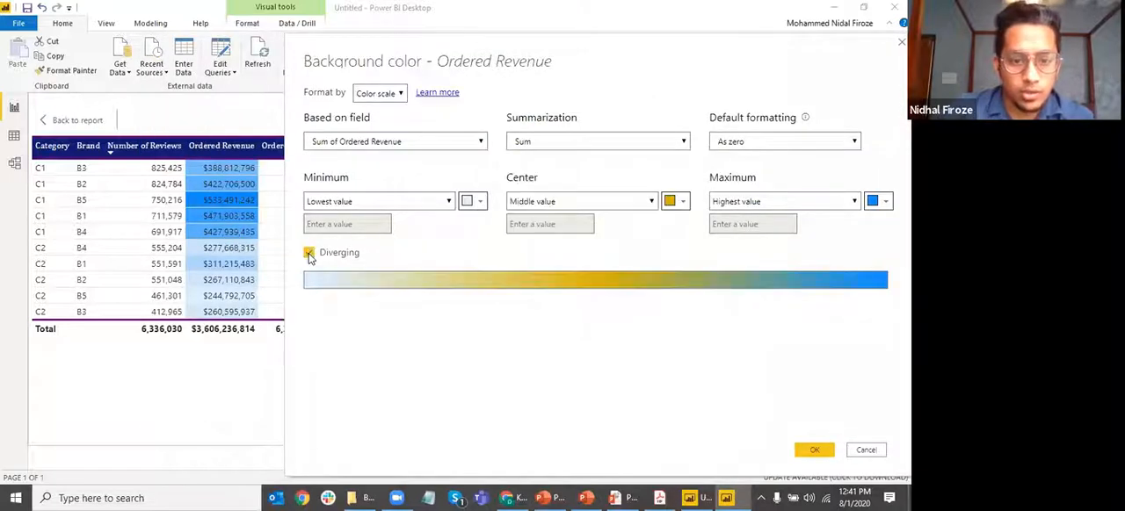
click(309, 253)
click(308, 253)
click(308, 253)
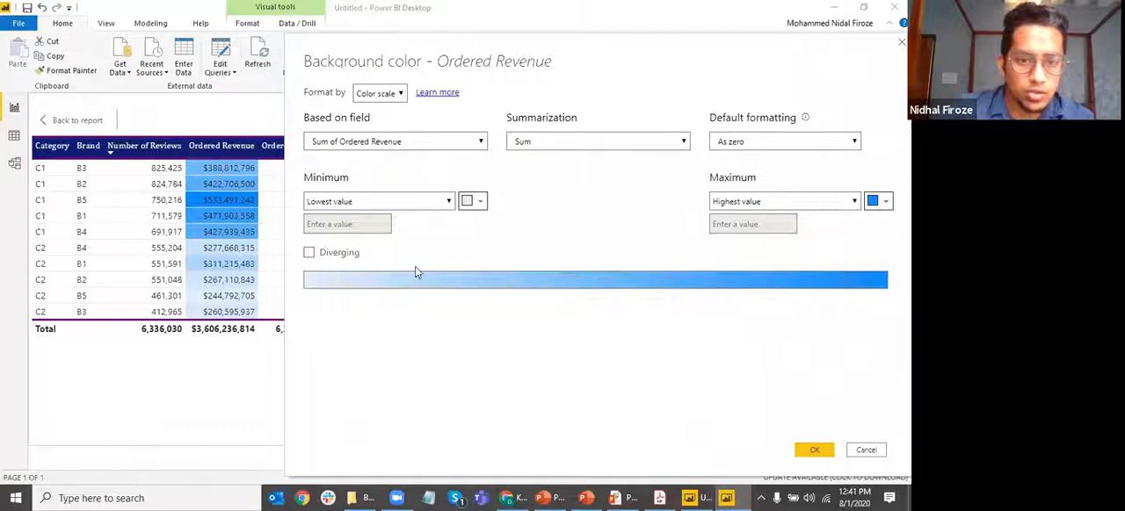
click(309, 253)
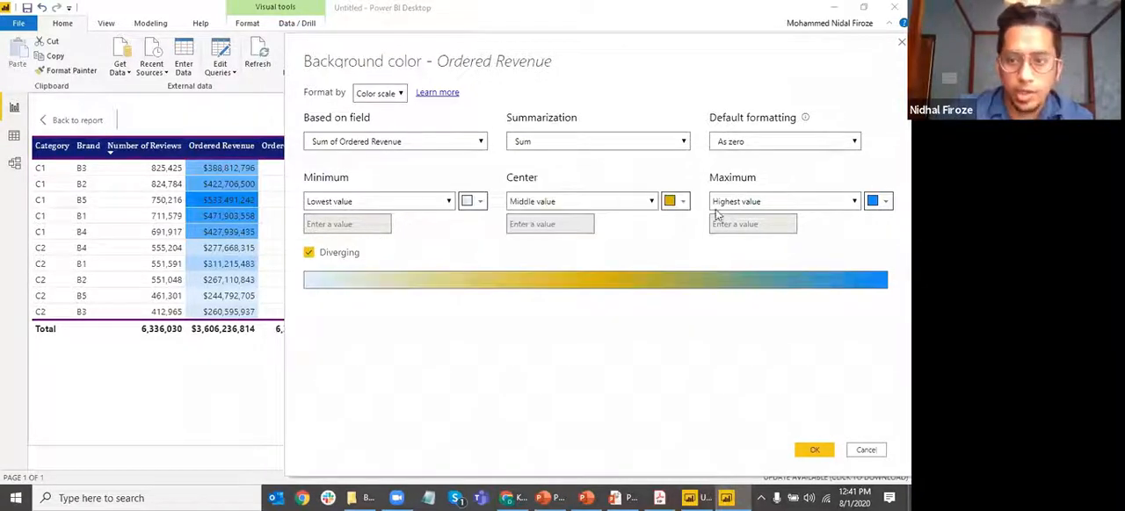
Examine the color choices for the minimum, center and maximum of the diverging scale, leaving the colors as they are
click(472, 202)
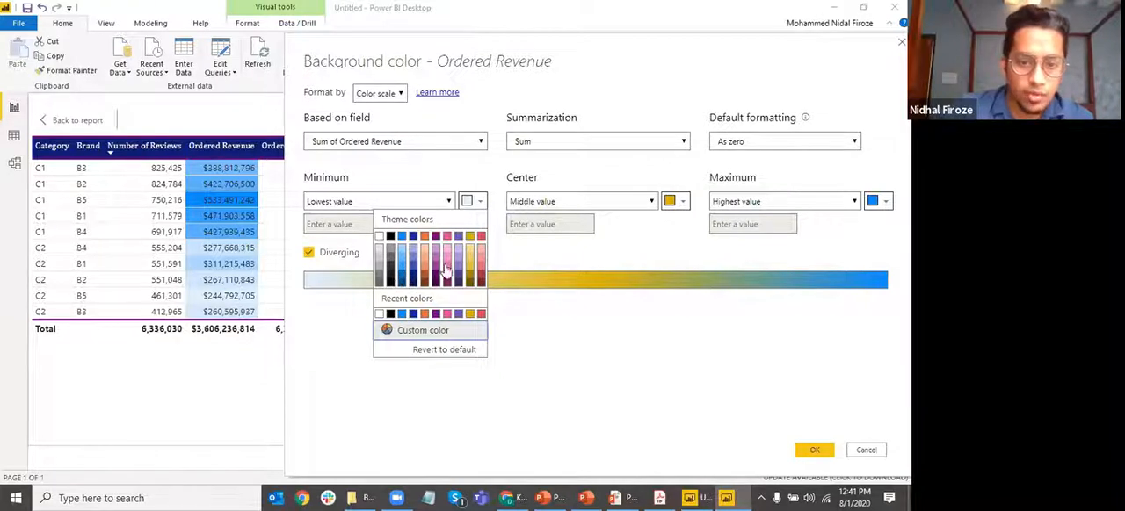
click(675, 202)
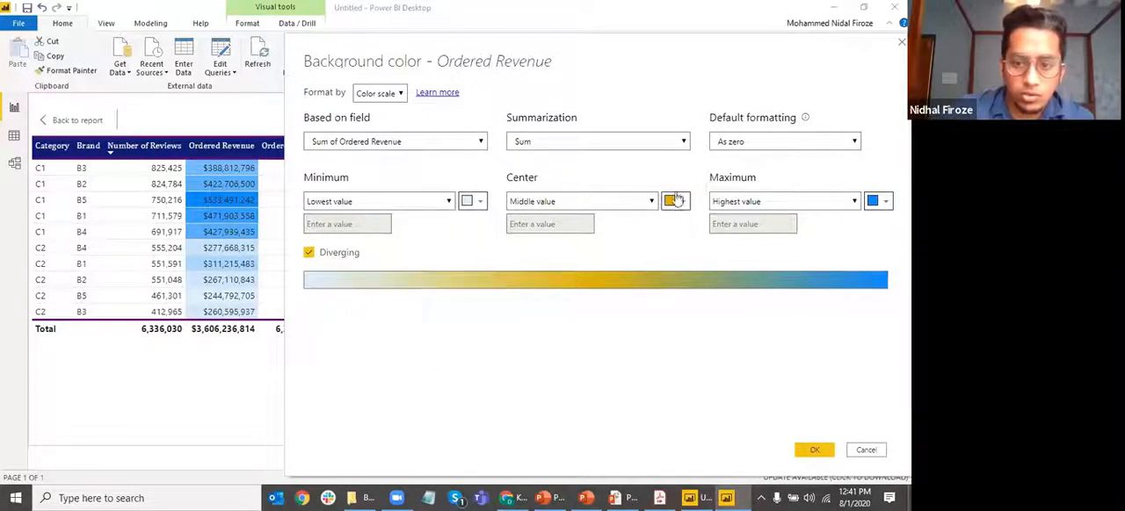
click(675, 202)
click(879, 201)
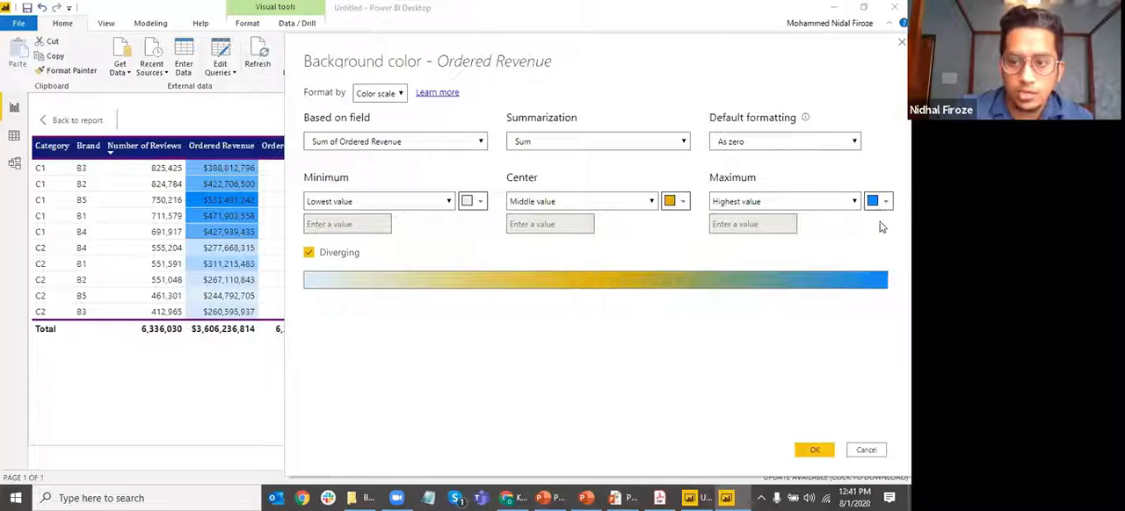
click(879, 202)
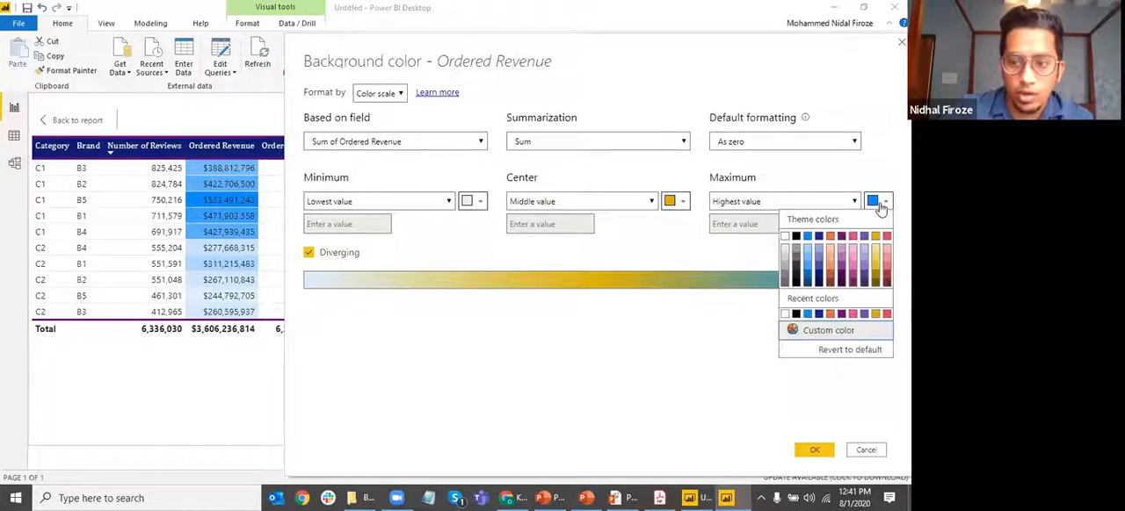
click(471, 201)
click(471, 201)
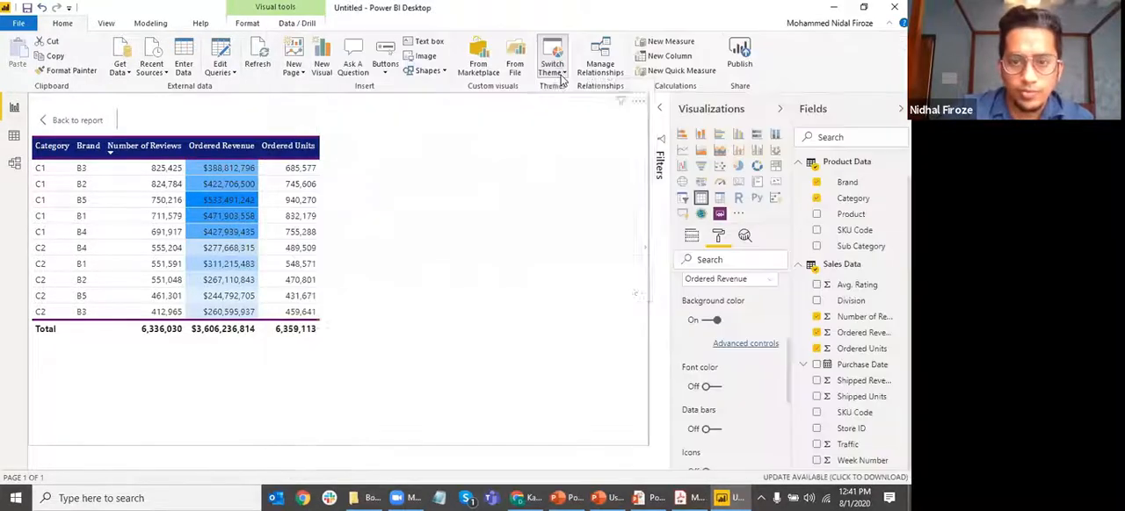
Browse the available report themes and switch the report to the Storm theme
click(554, 68)
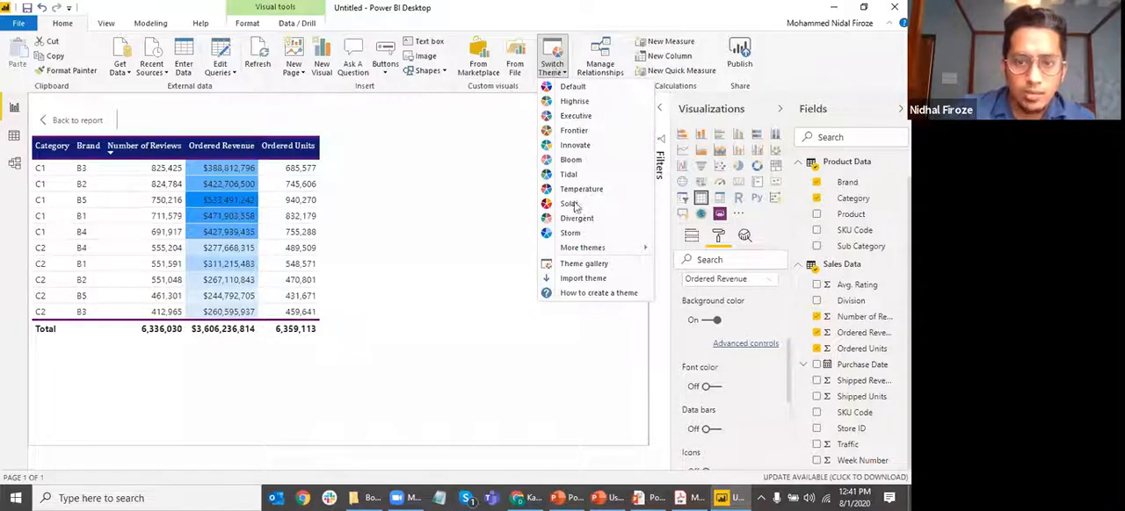
mouse_move(599, 252)
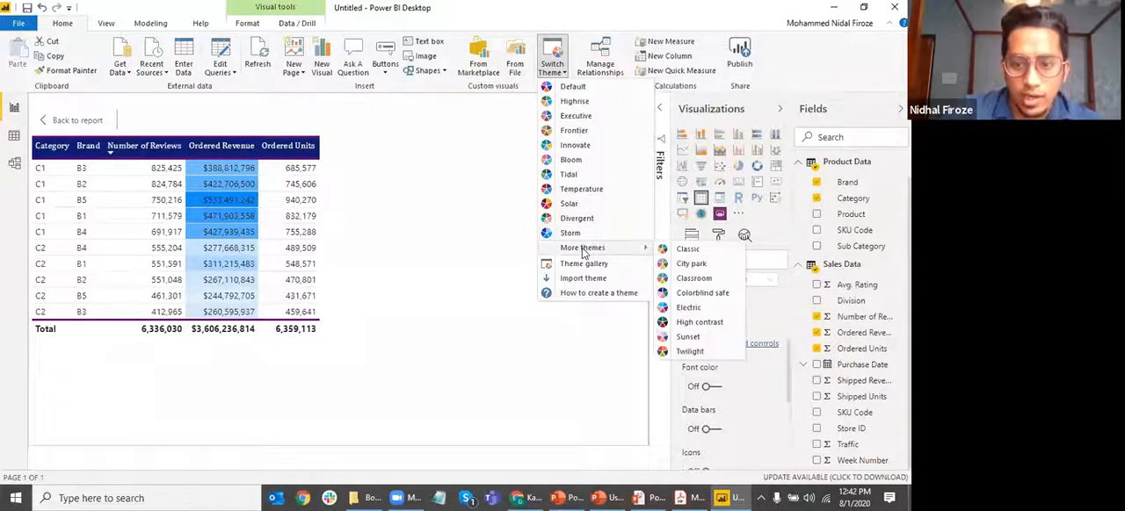
click(562, 235)
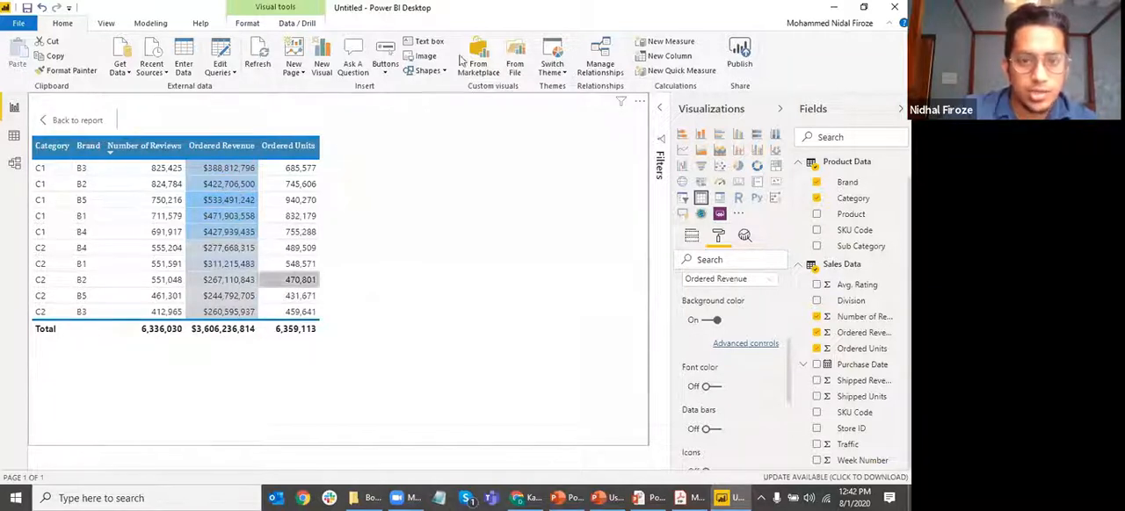
click(563, 70)
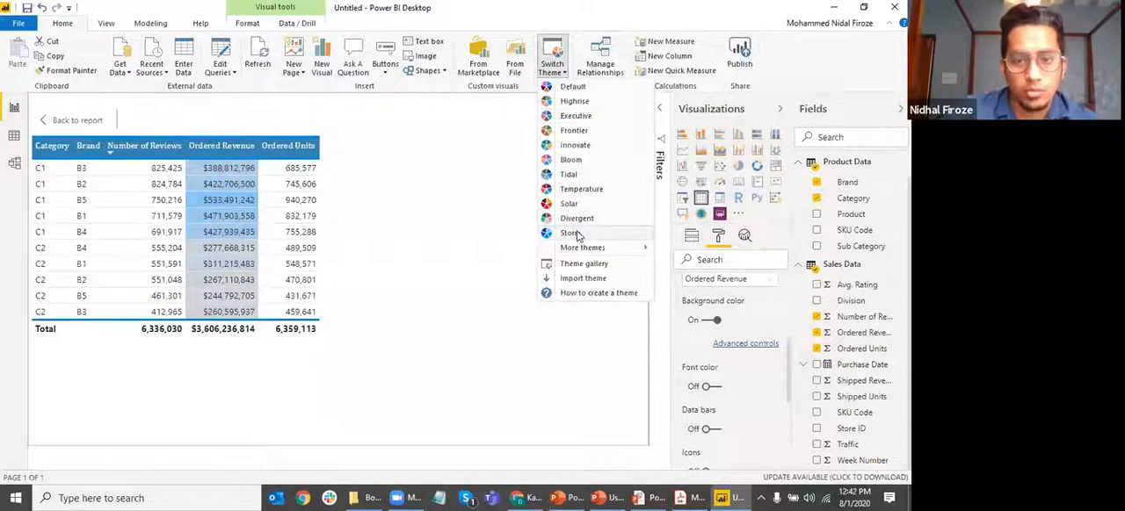
click(567, 318)
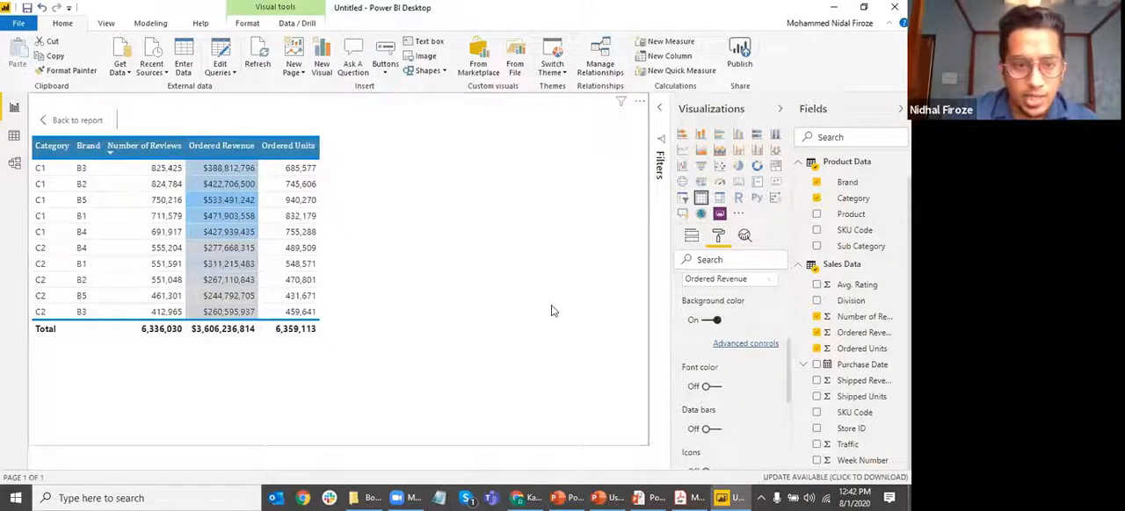
Turn off the Ordered Revenue background color and try its font color conditional formatting on and off
click(716, 319)
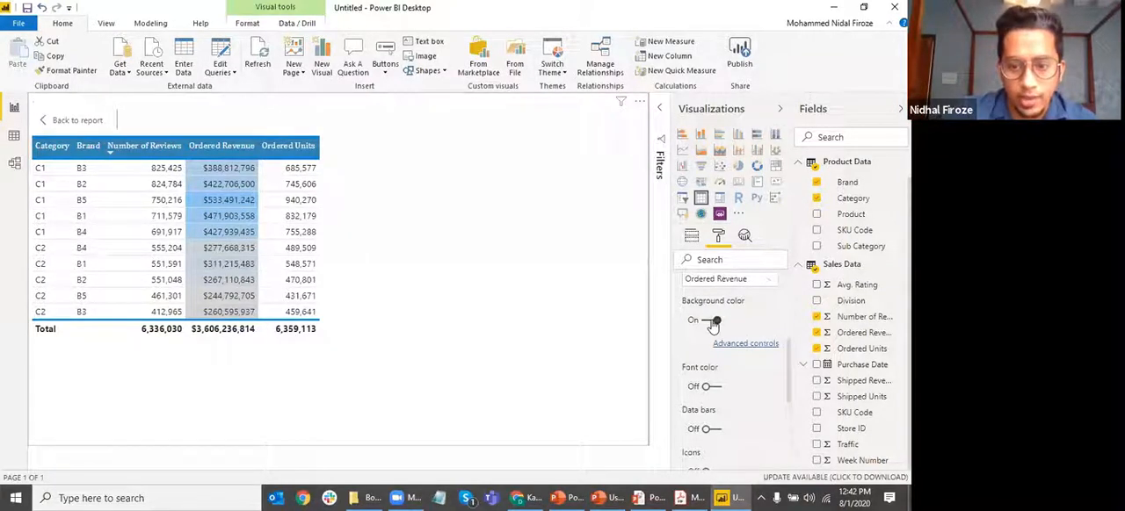
click(713, 364)
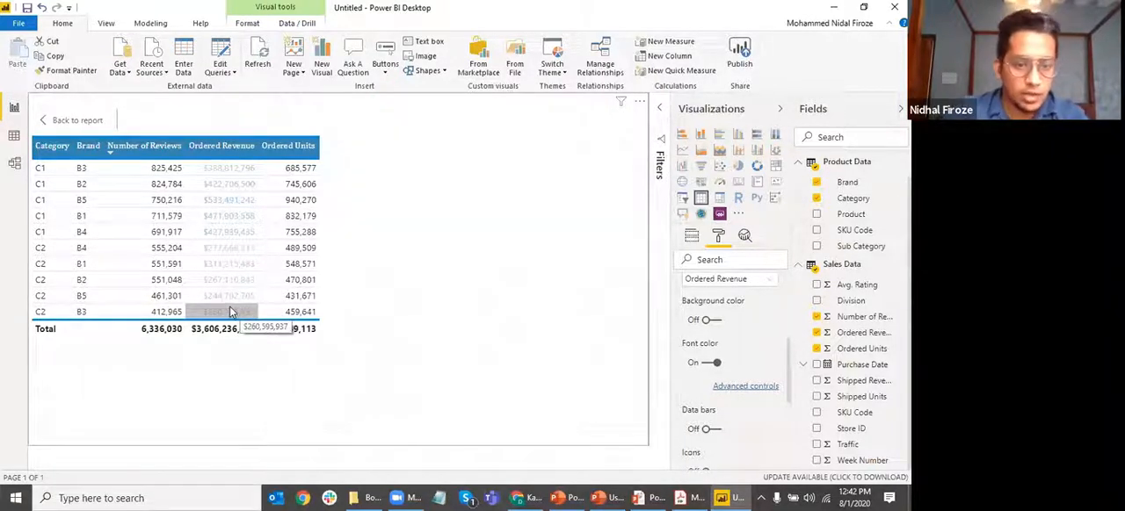
click(711, 362)
click(712, 362)
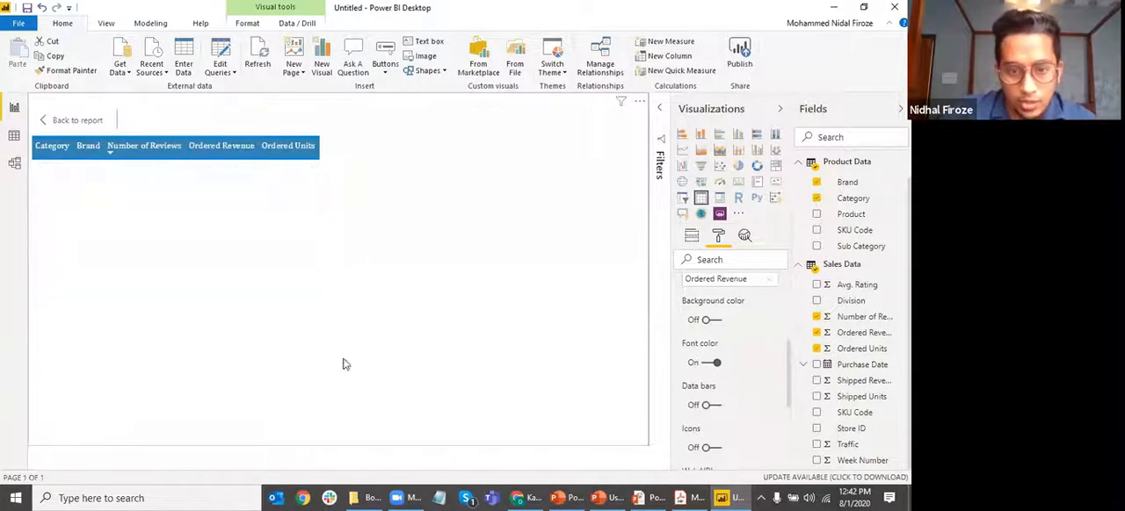
click(711, 363)
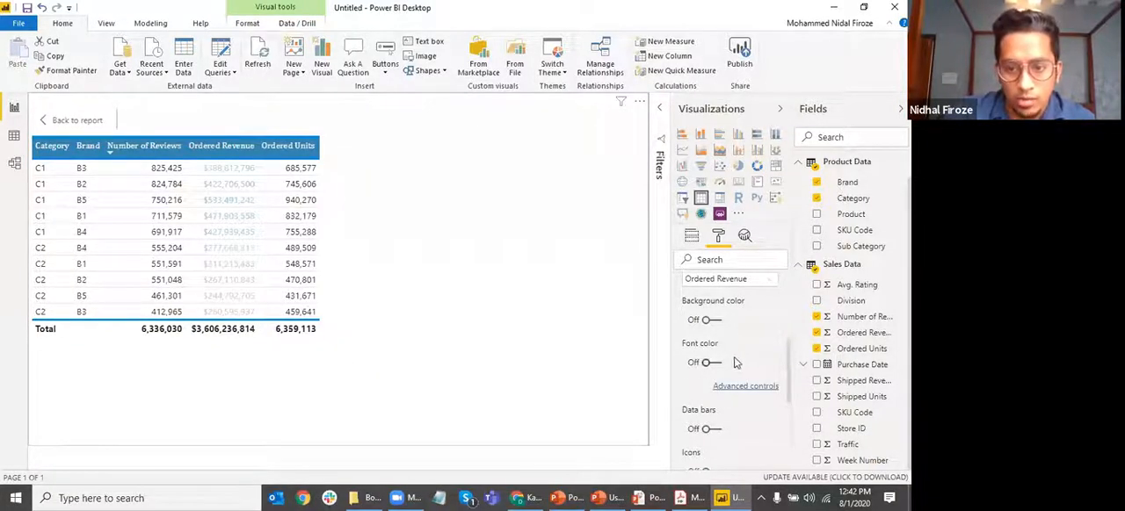
Try data bars on the Ordered Revenue column and turn them off again
scroll(717, 347, down, 1)
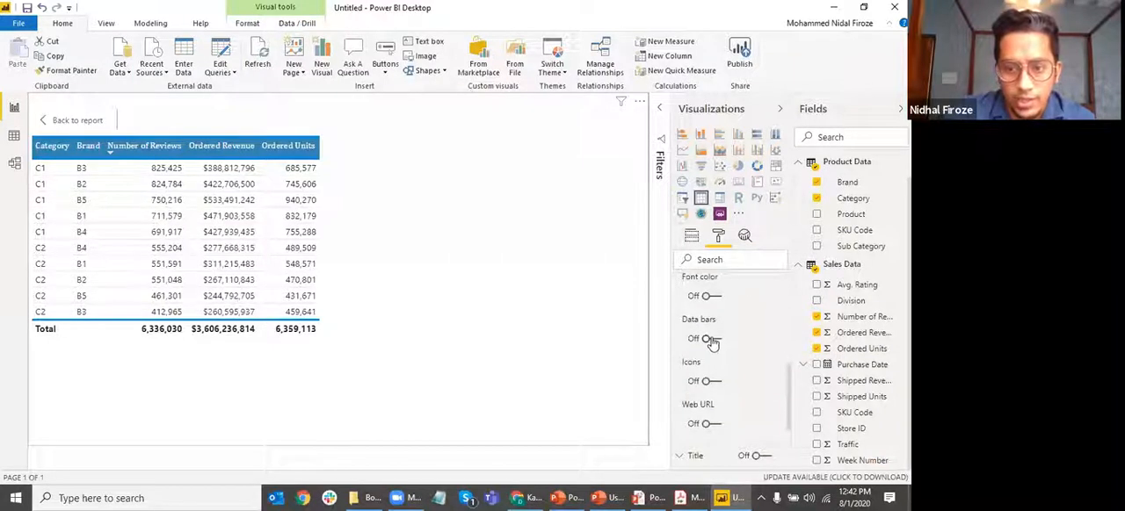
click(710, 339)
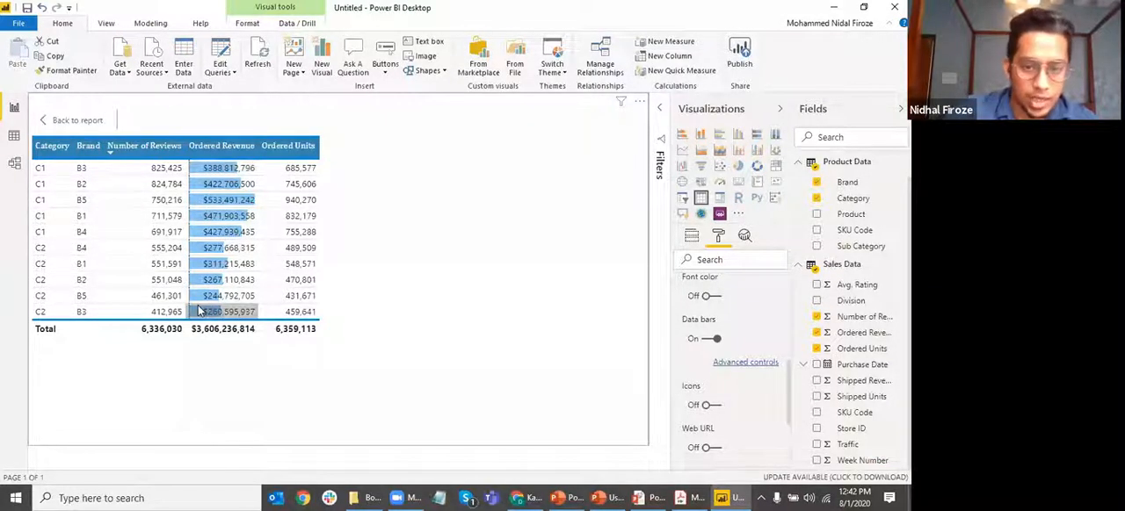
click(711, 339)
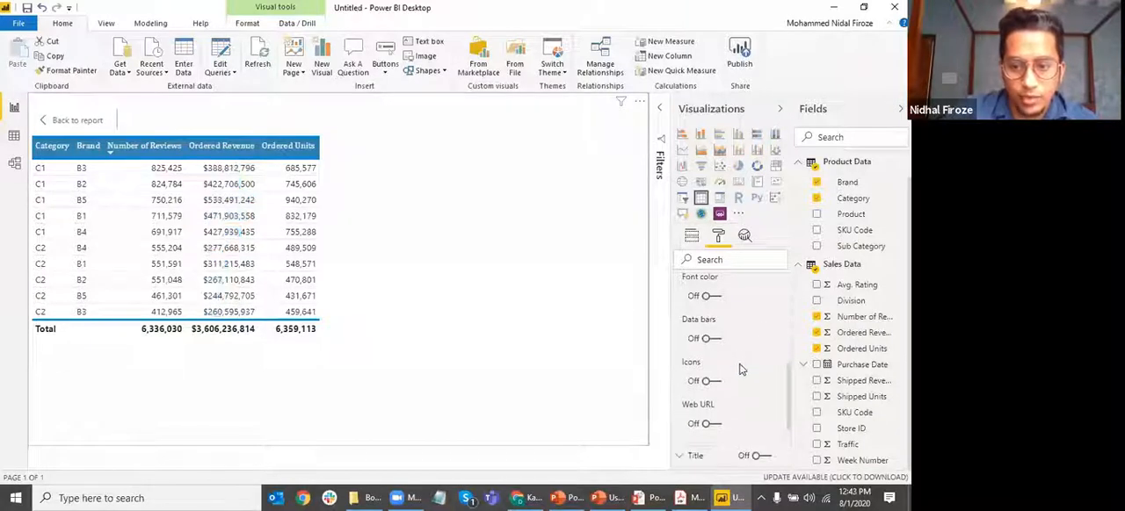
Turn on conditional formatting icons for Ordered Revenue, keep the Sum summarization and apply the Icon only layout
click(712, 382)
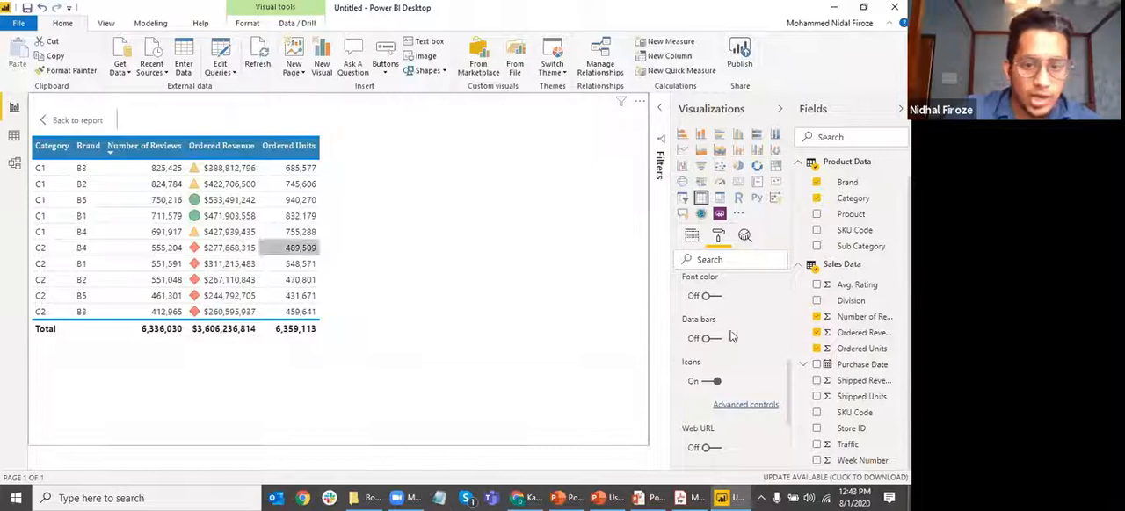
click(751, 408)
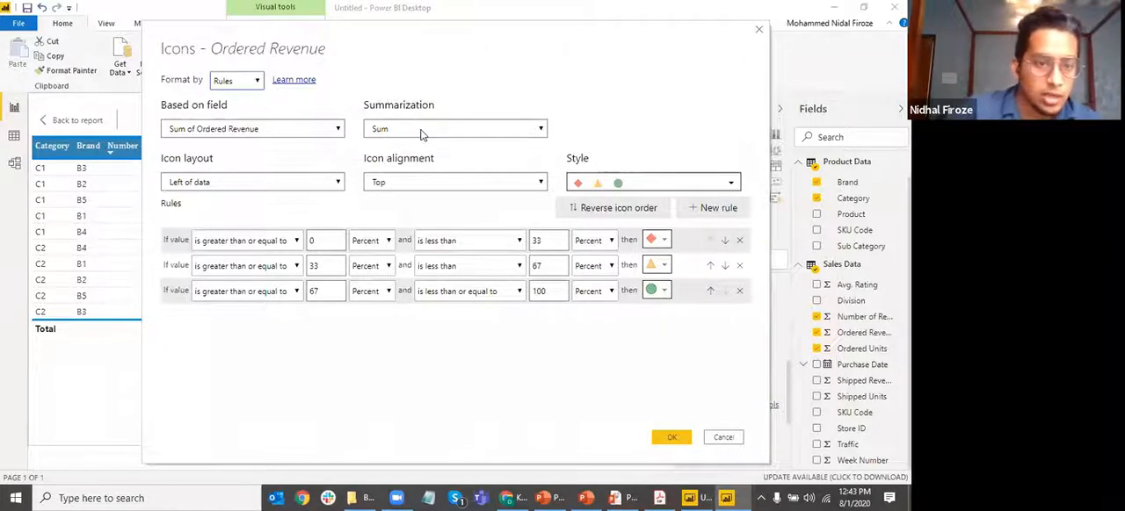
click(456, 130)
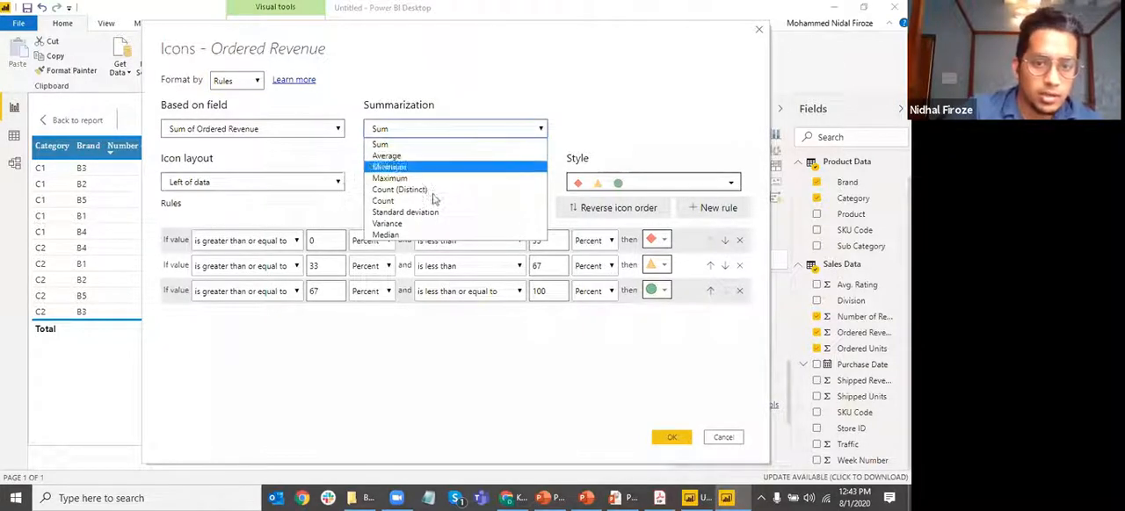
click(422, 129)
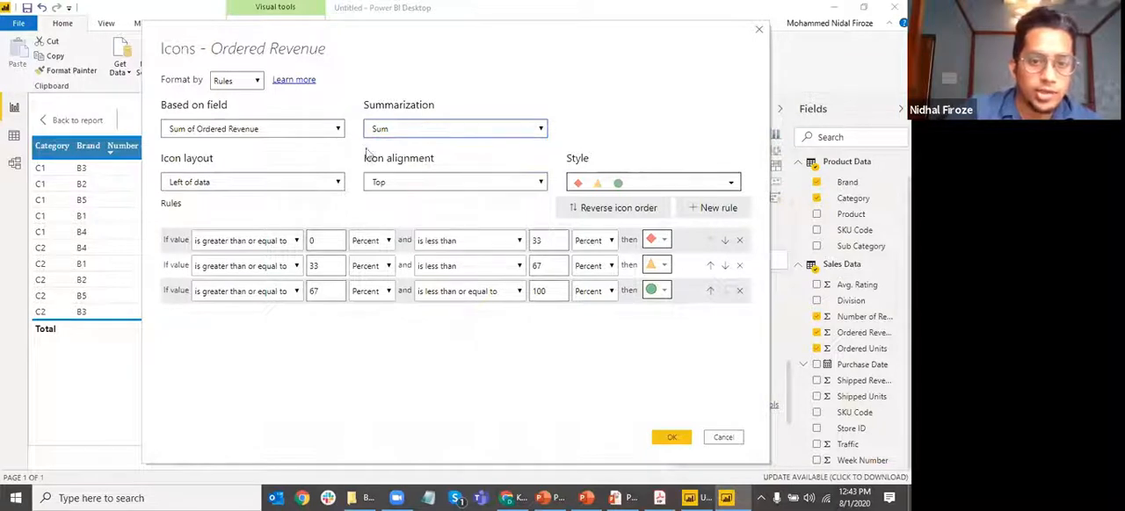
click(295, 186)
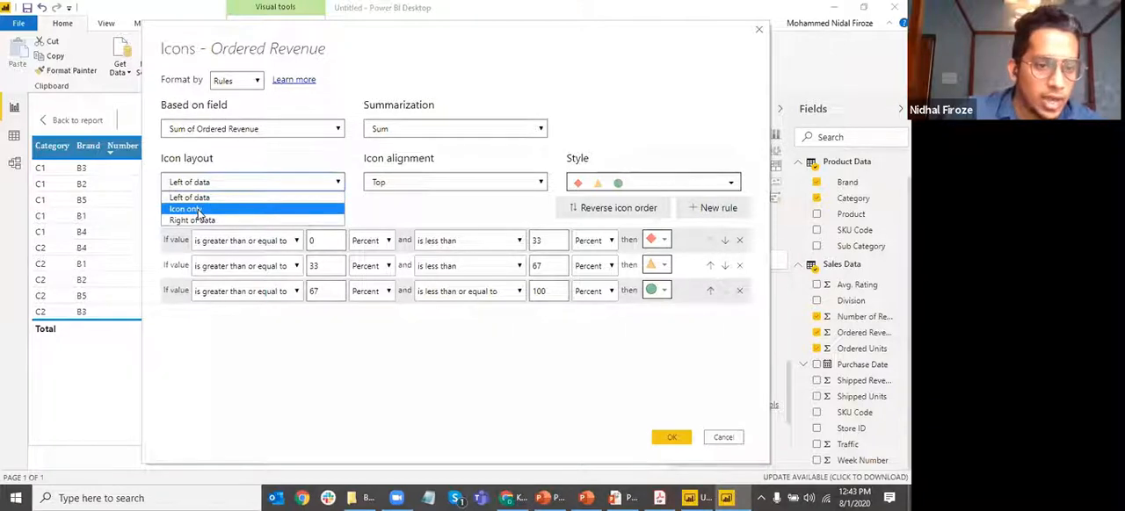
click(197, 210)
click(671, 437)
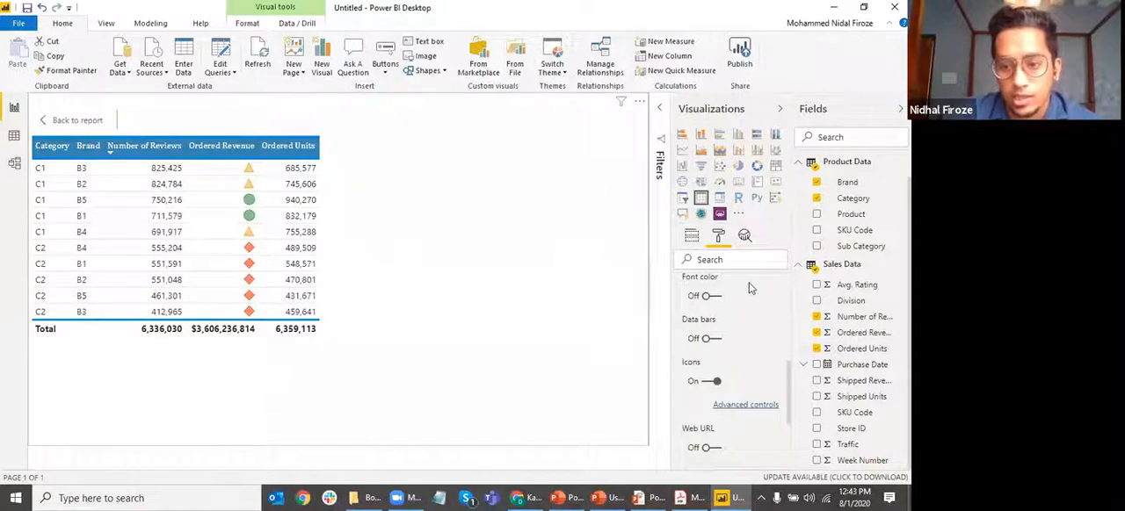
Reopen the advanced icon controls for Ordered Revenue and set the icon layout to Right of data, keeping Top alignment
click(746, 404)
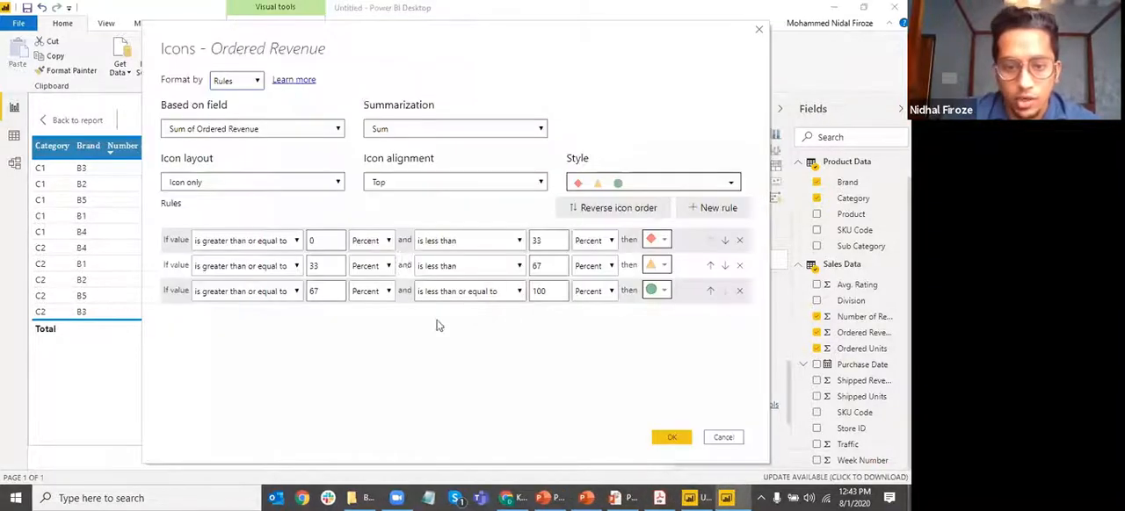
click(290, 182)
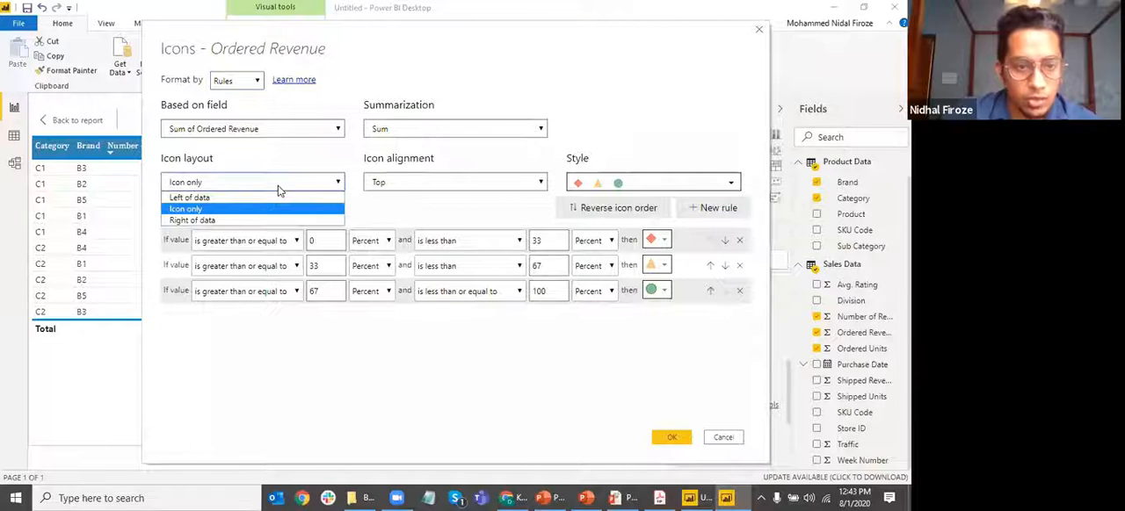
click(204, 220)
click(433, 187)
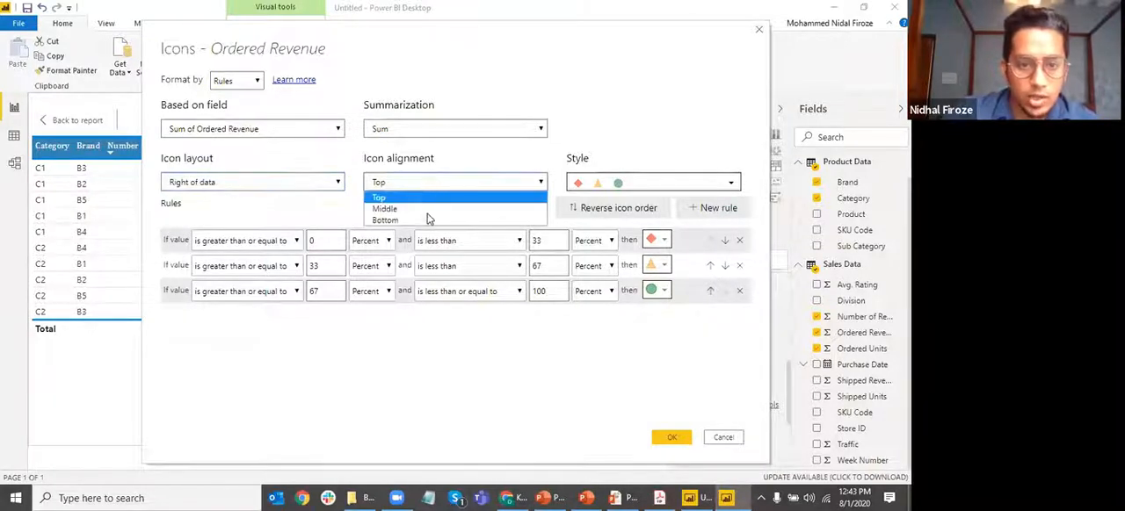
click(584, 197)
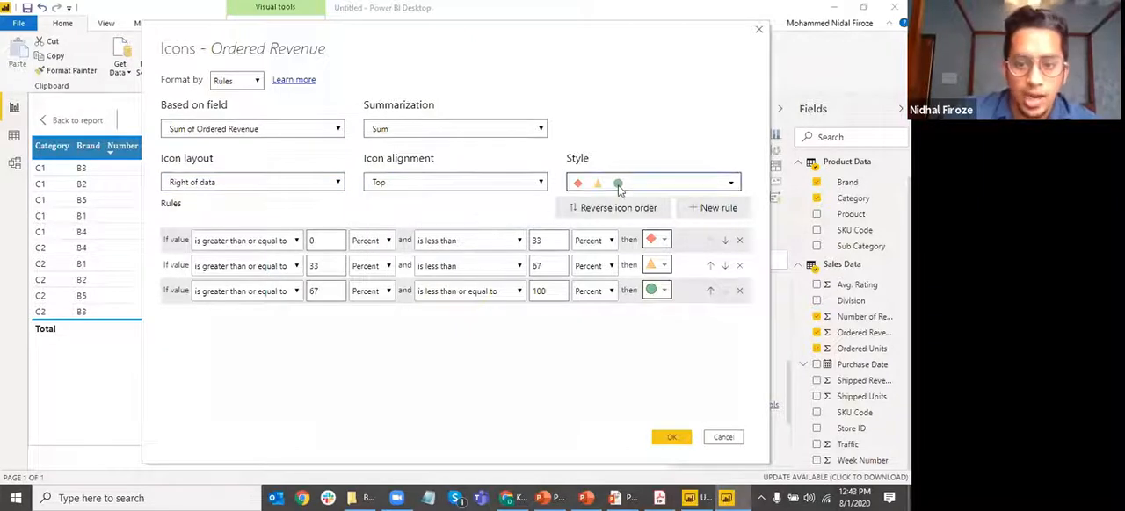
Choose the four-circle icon style in black, red, yellow and green and apply it to Ordered Revenue
click(618, 184)
scroll(677, 327, down, 3)
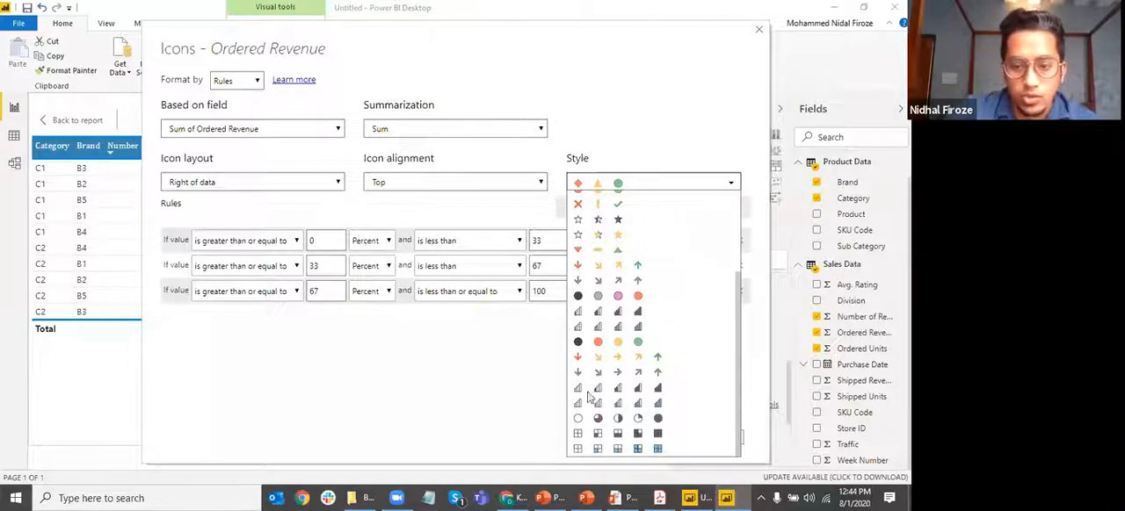
click(610, 343)
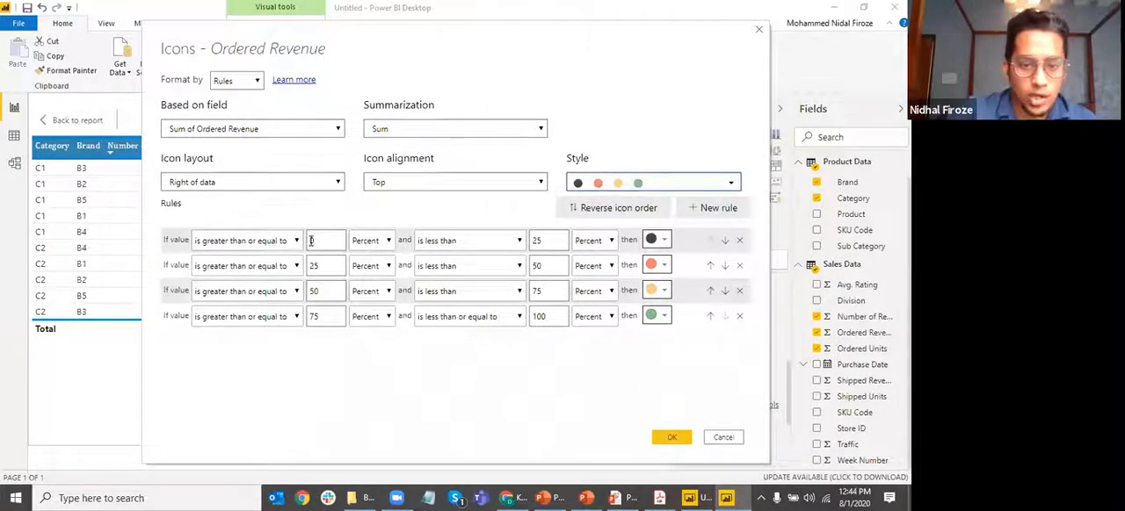
double_click(547, 242)
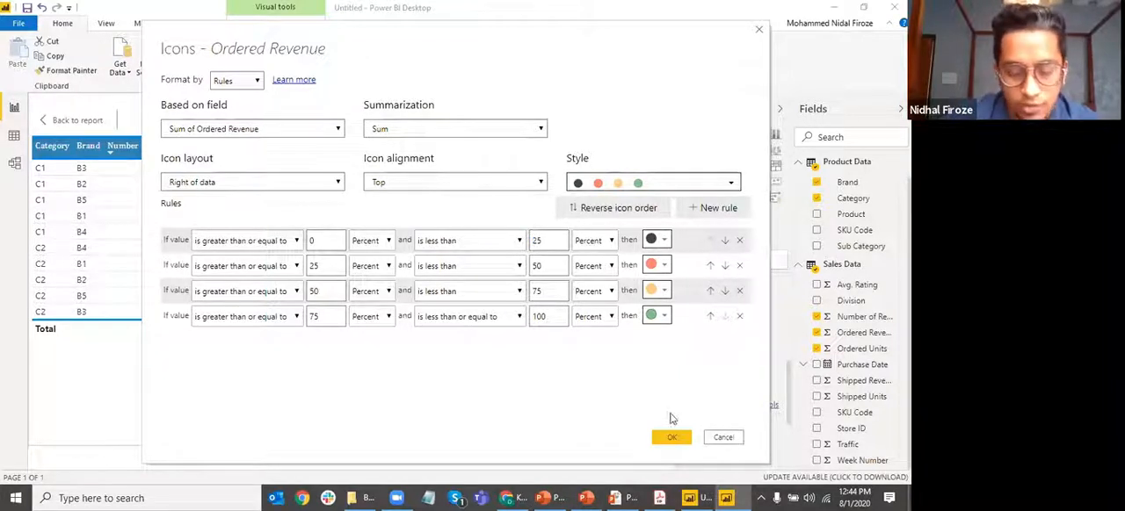
click(674, 440)
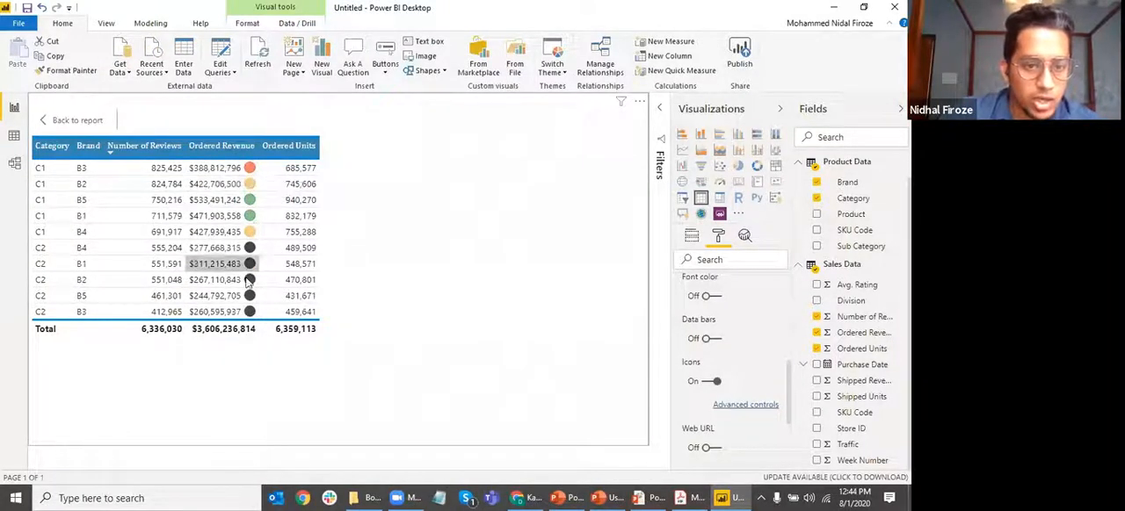
Collapse the conditional formatting settings and turn on the table's title in focus mode
scroll(714, 319, down, 2)
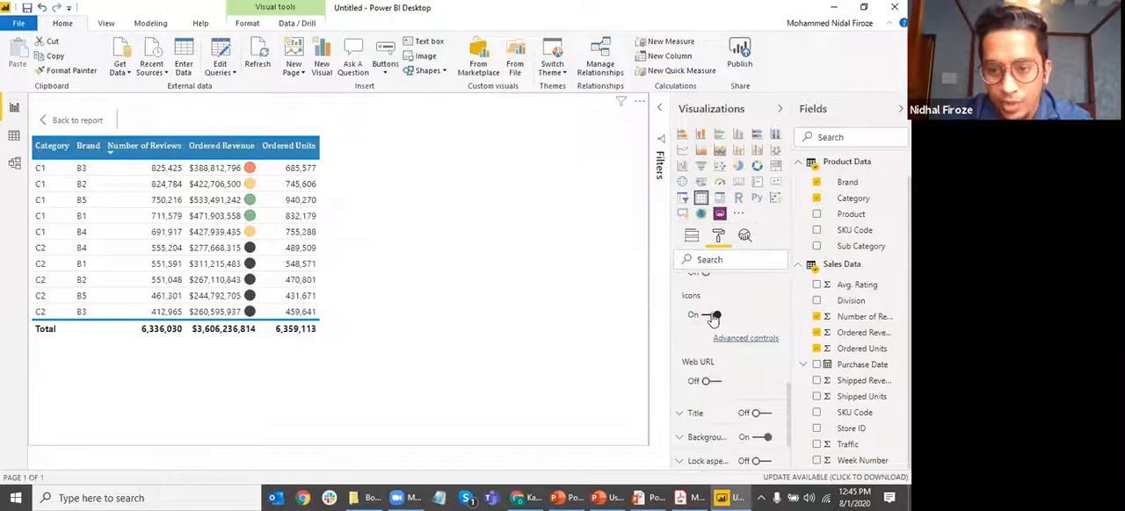
scroll(714, 318, up, 3)
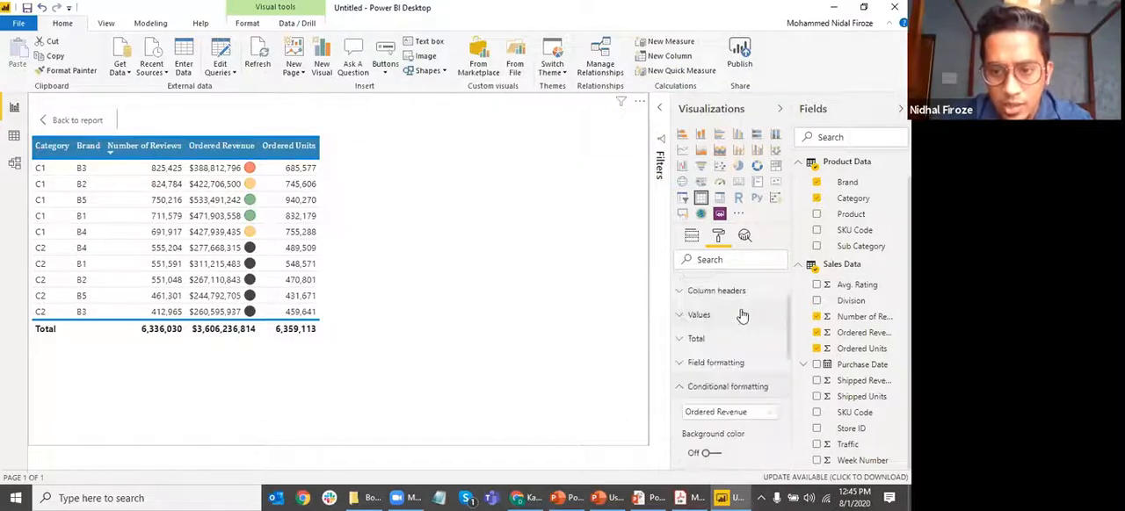
click(777, 387)
scroll(738, 387, down, 2)
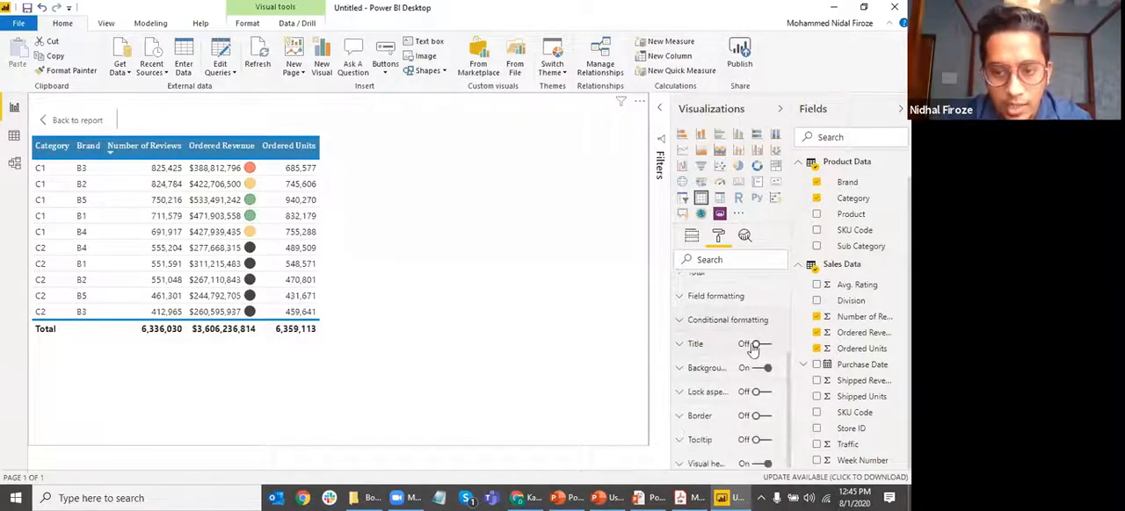
click(57, 120)
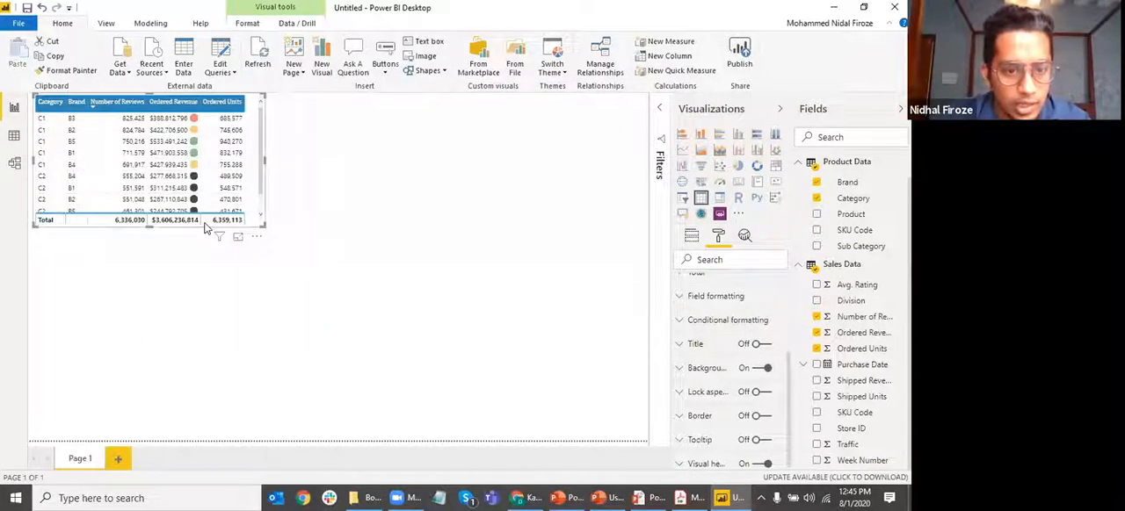
click(238, 237)
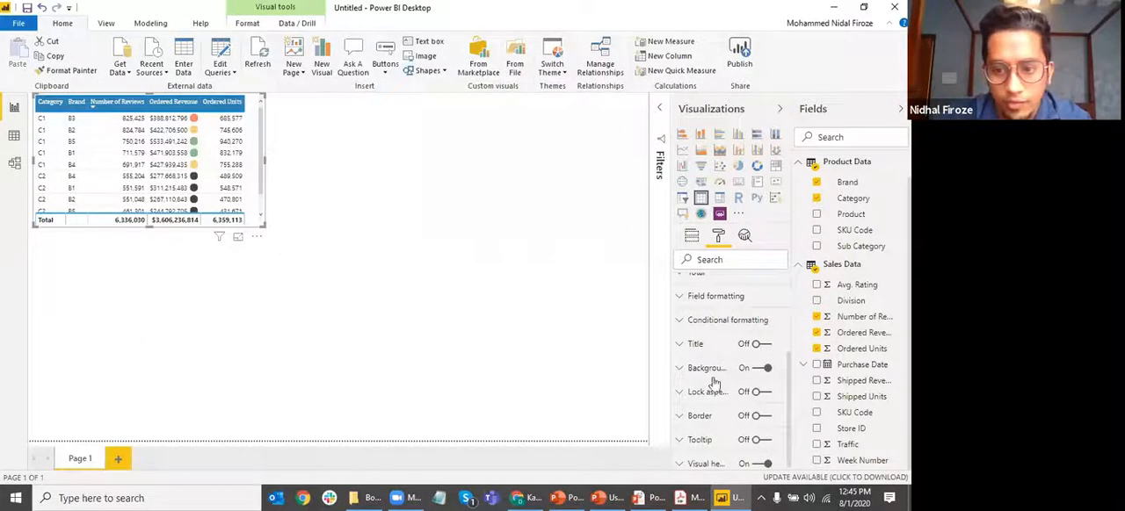
click(766, 345)
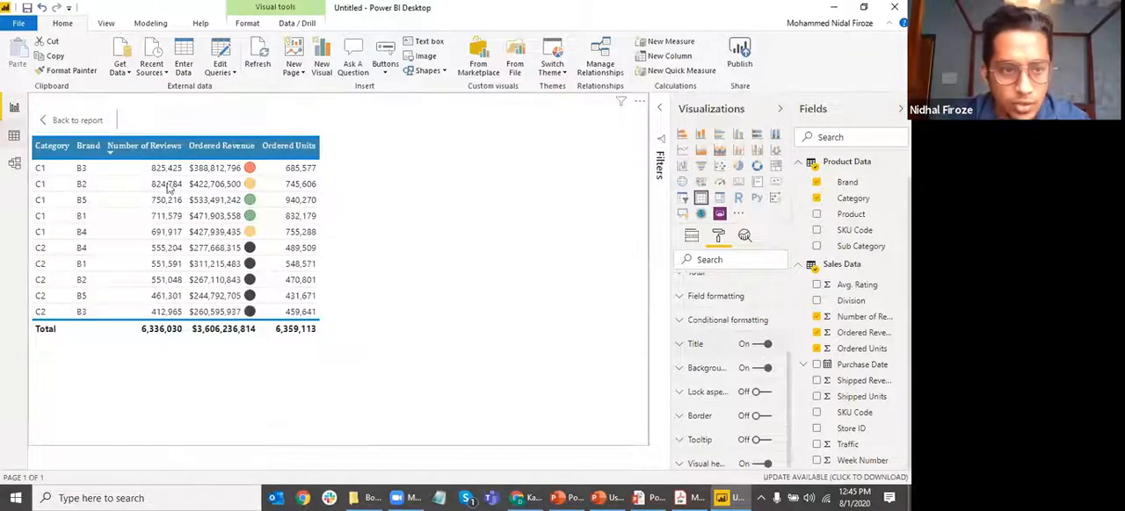
Sort the table by Ordered Revenue in descending order on the report page and reopen it in focus mode
click(78, 122)
click(301, 217)
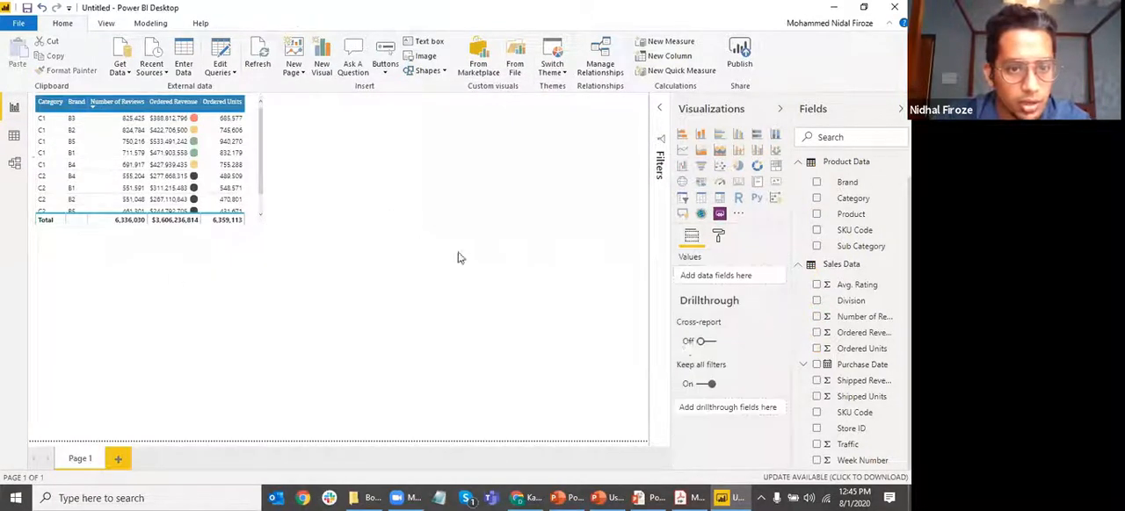
click(184, 104)
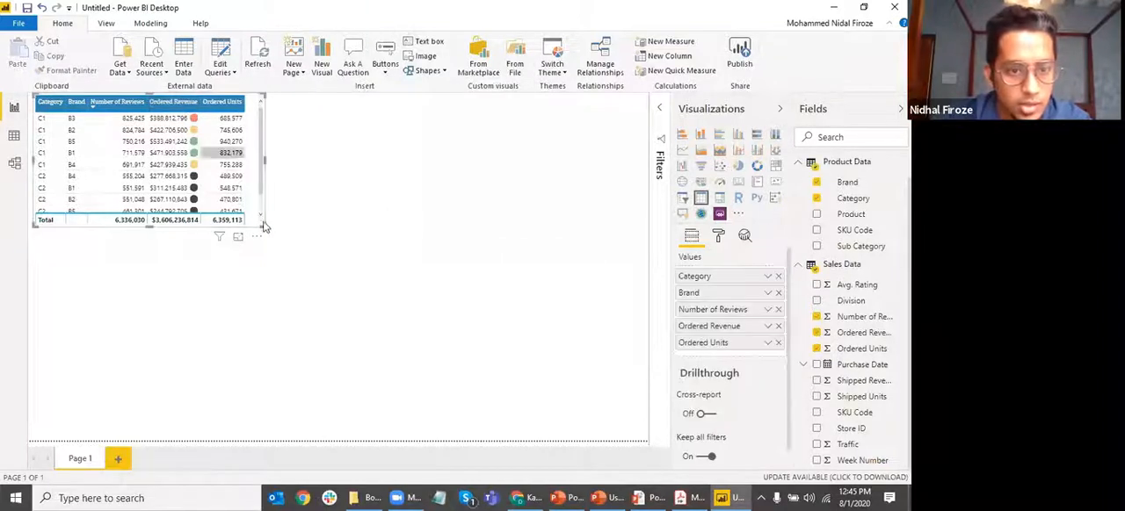
click(238, 237)
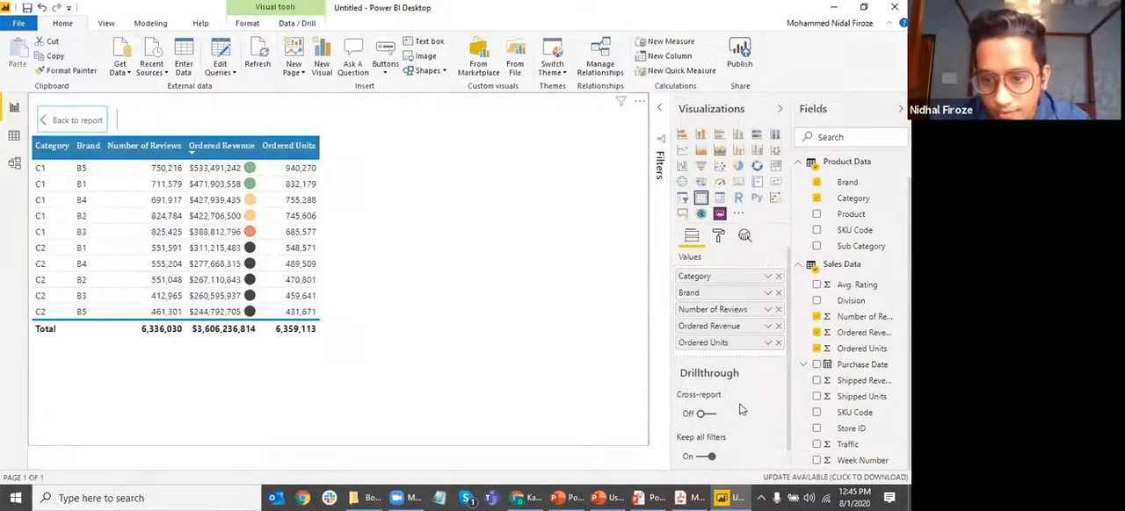
Expand the table's title formatting options and set the title text to "Title 1"
scroll(735, 358, down, 1)
click(718, 234)
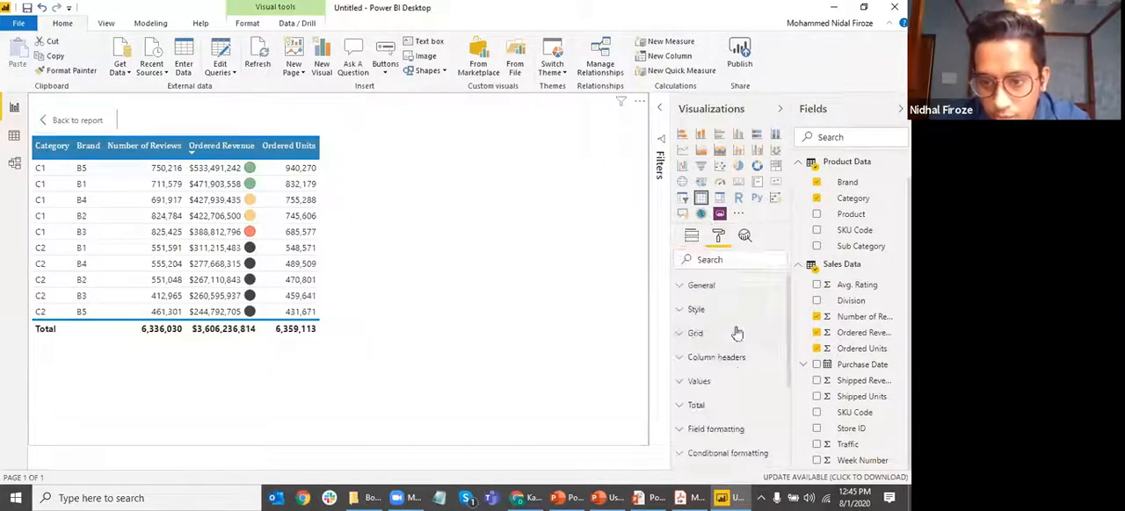
scroll(725, 396, down, 2)
click(695, 413)
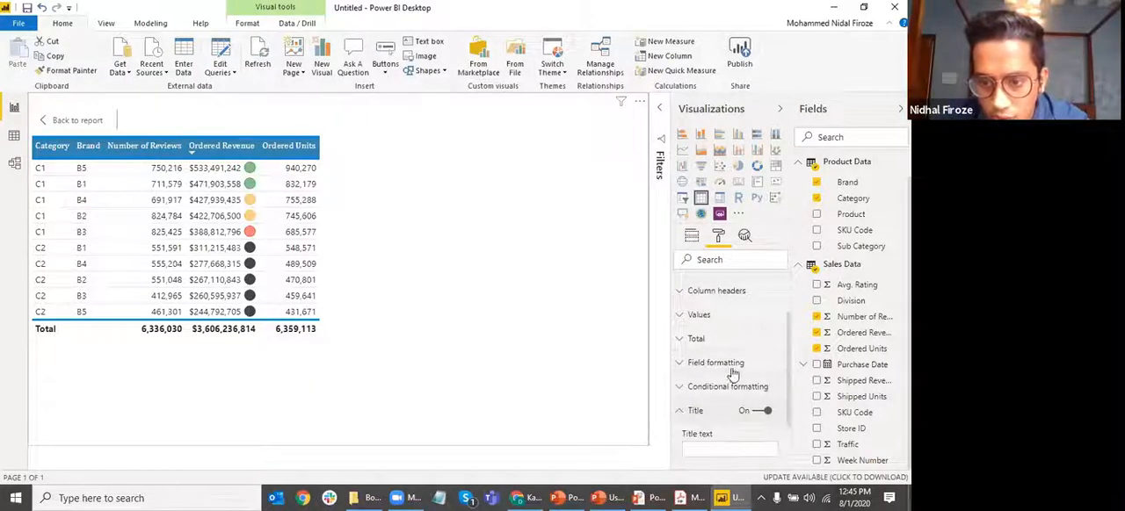
scroll(712, 413, down, 2)
click(698, 383)
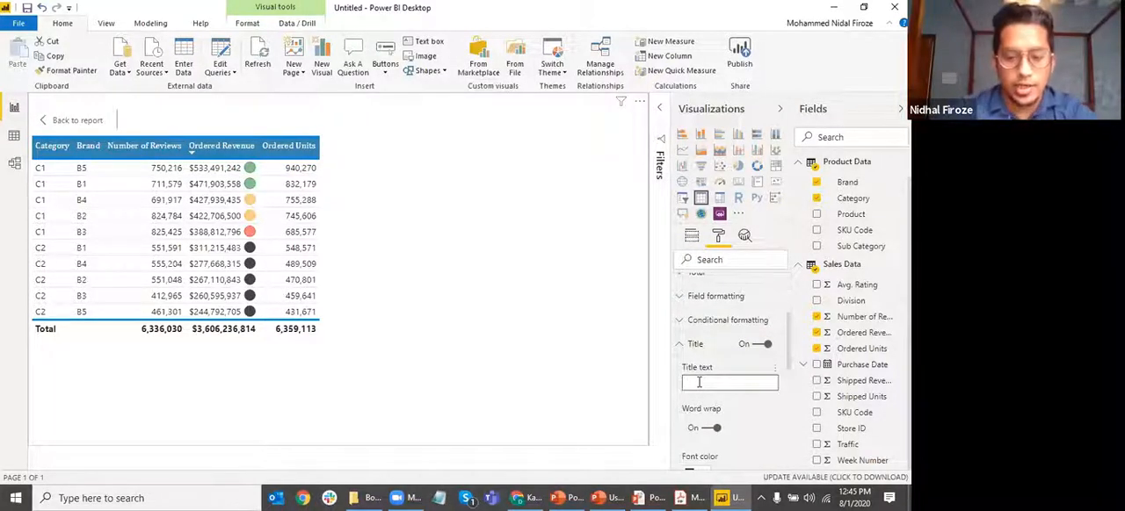
text(Title 1)
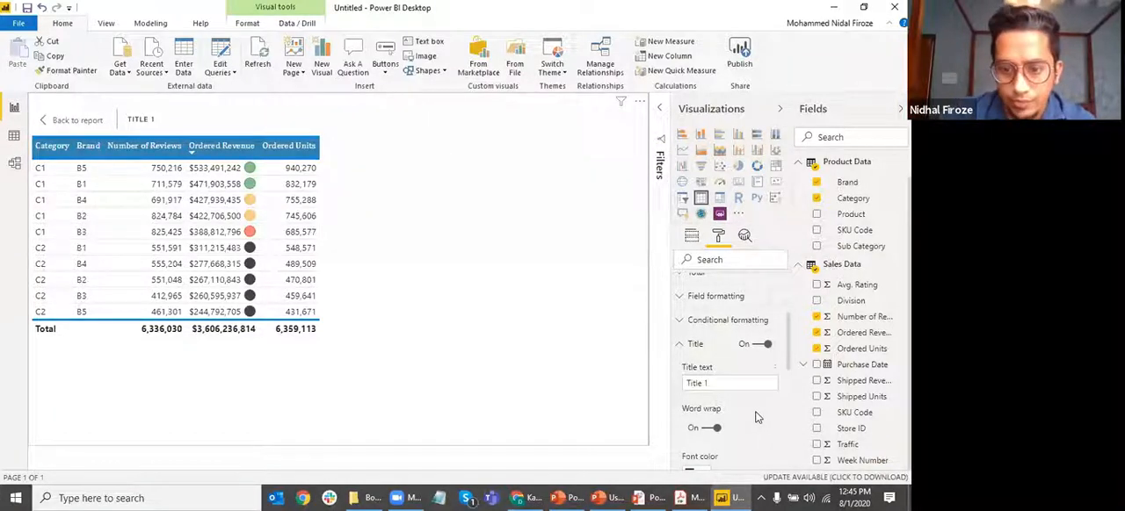
Examine the title's word wrap, font color, background color, alignment, text size and font family options
scroll(717, 378, down, 2)
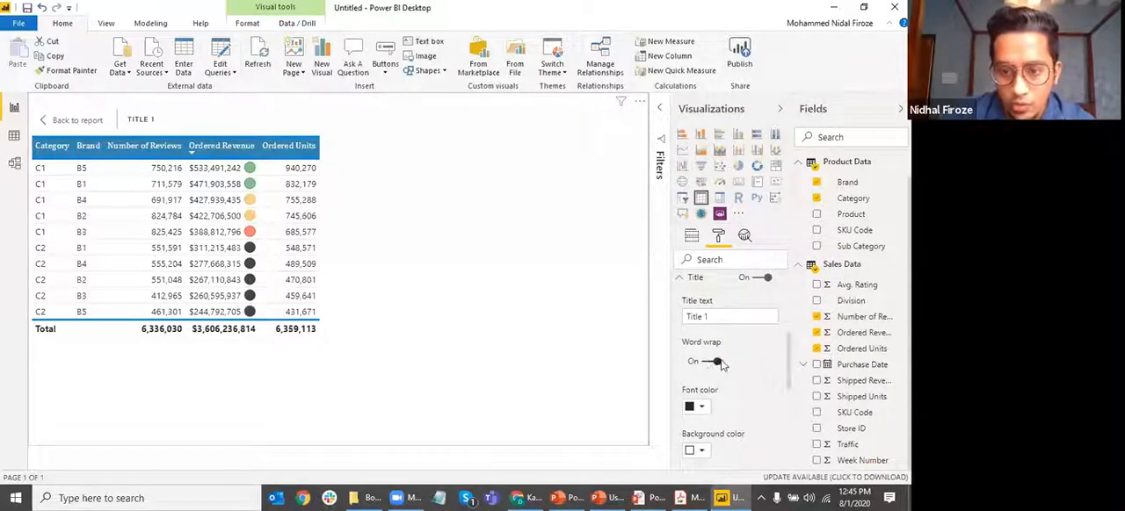
scroll(735, 377, down, 2)
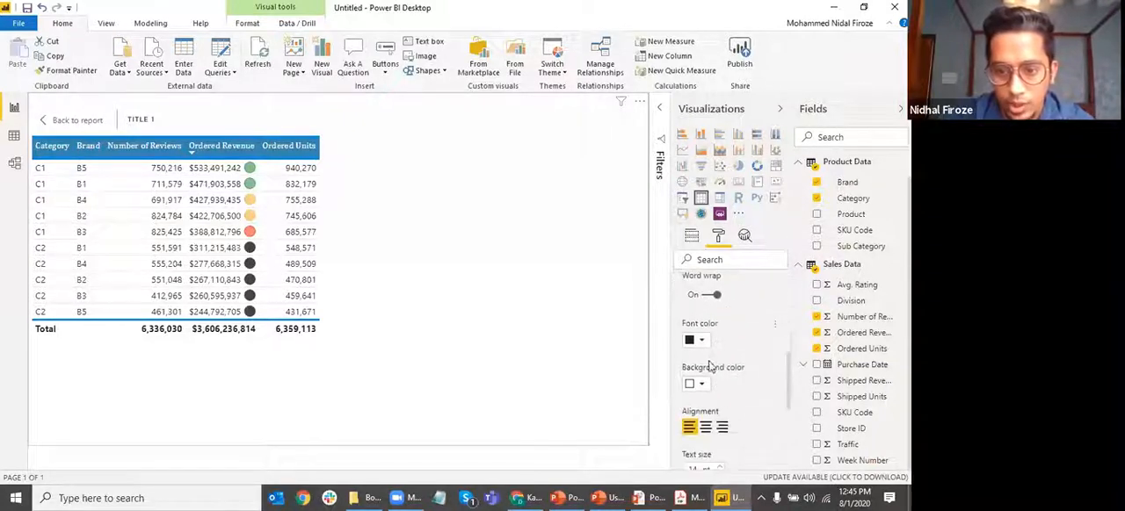
scroll(738, 386, down, 4)
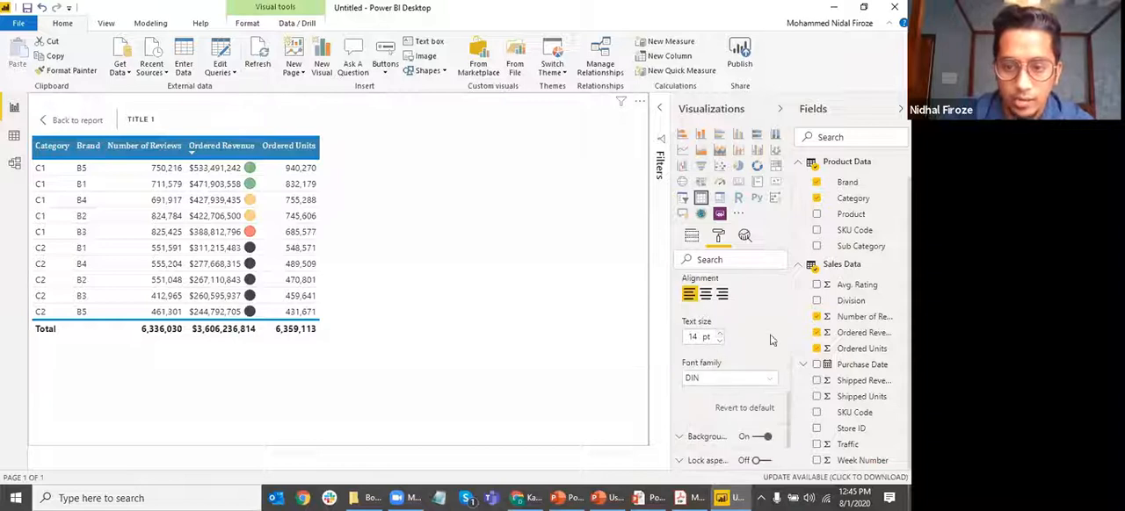
scroll(735, 379, down, 2)
scroll(747, 351, up, 4)
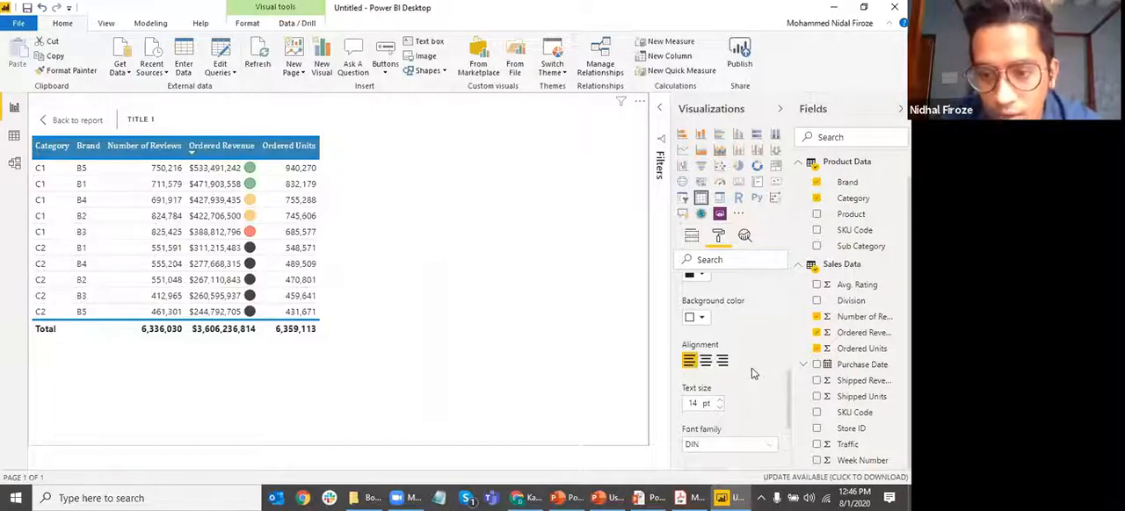
scroll(751, 374, up, 2)
scroll(708, 409, up, 4)
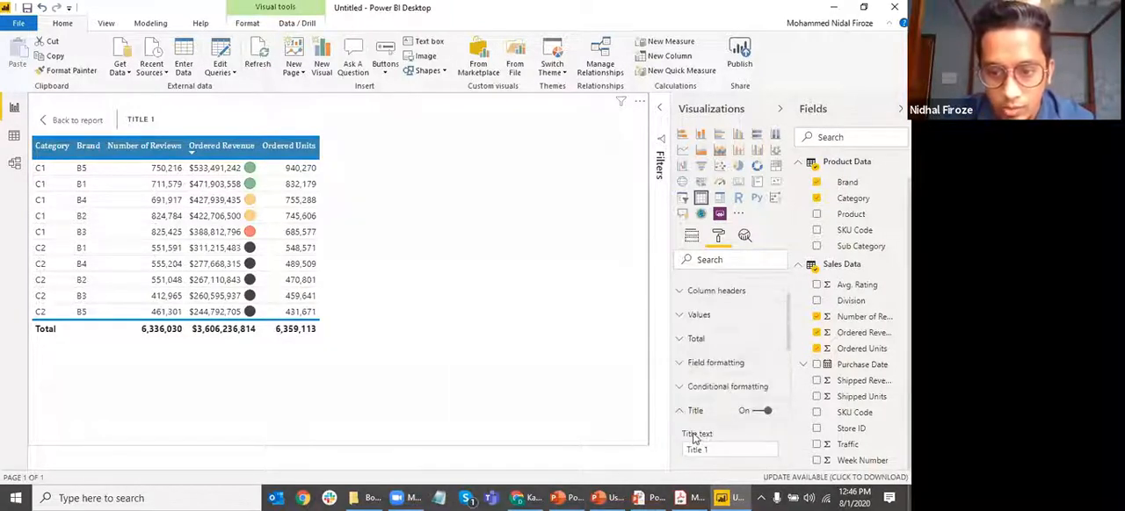
Collapse the title settings and turn on the table's tooltip, with its formatting options expanded for review
click(678, 344)
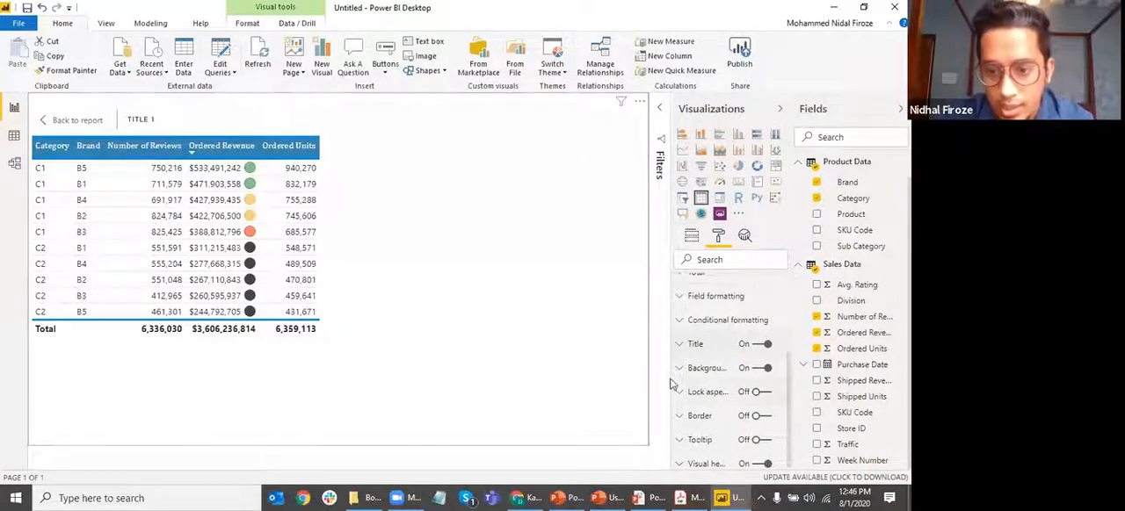
scroll(716, 402, down, 1)
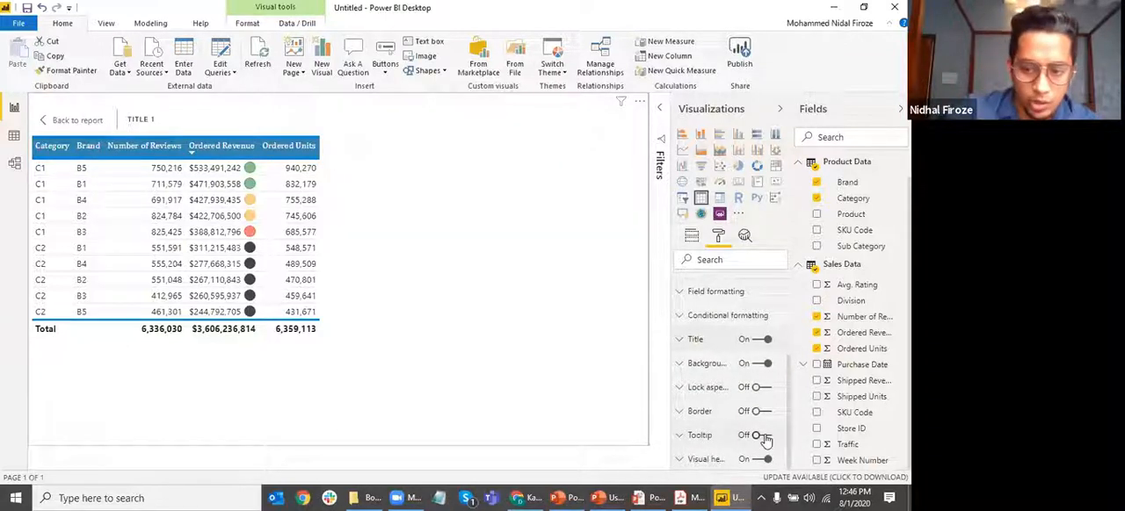
mouse_move(305, 250)
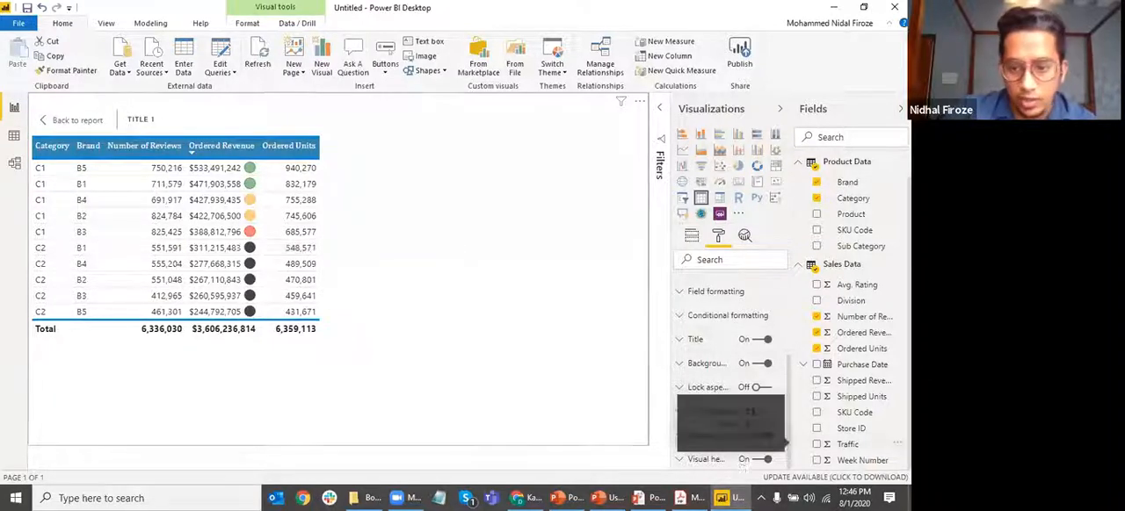
click(729, 433)
scroll(728, 426, down, 3)
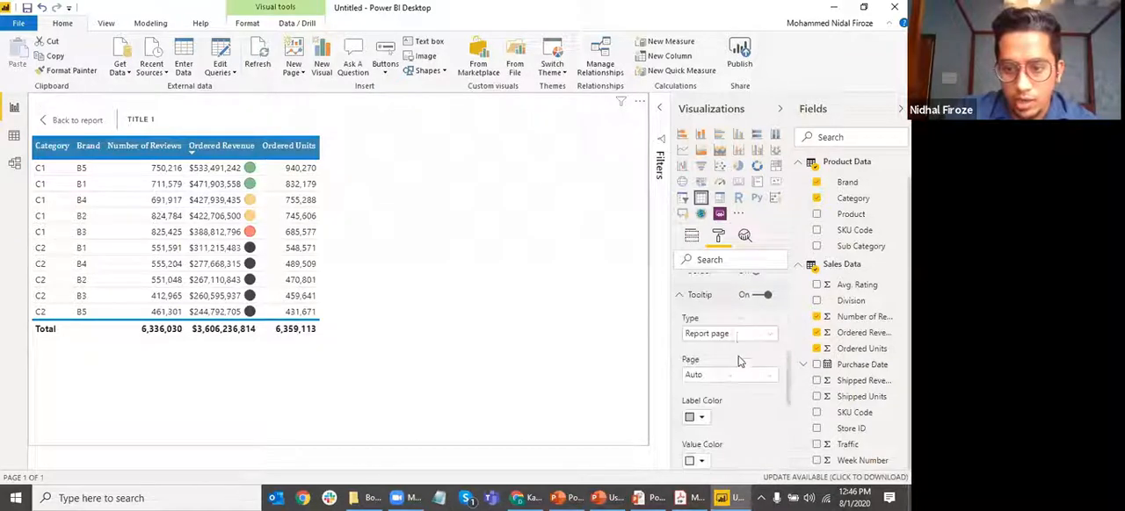
scroll(743, 390, down, 3)
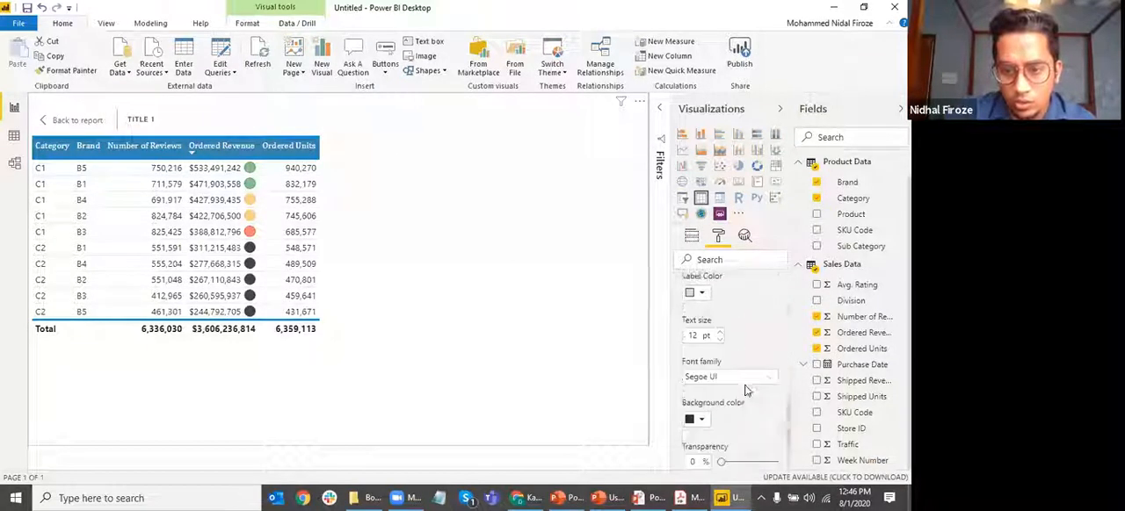
scroll(749, 387, up, 5)
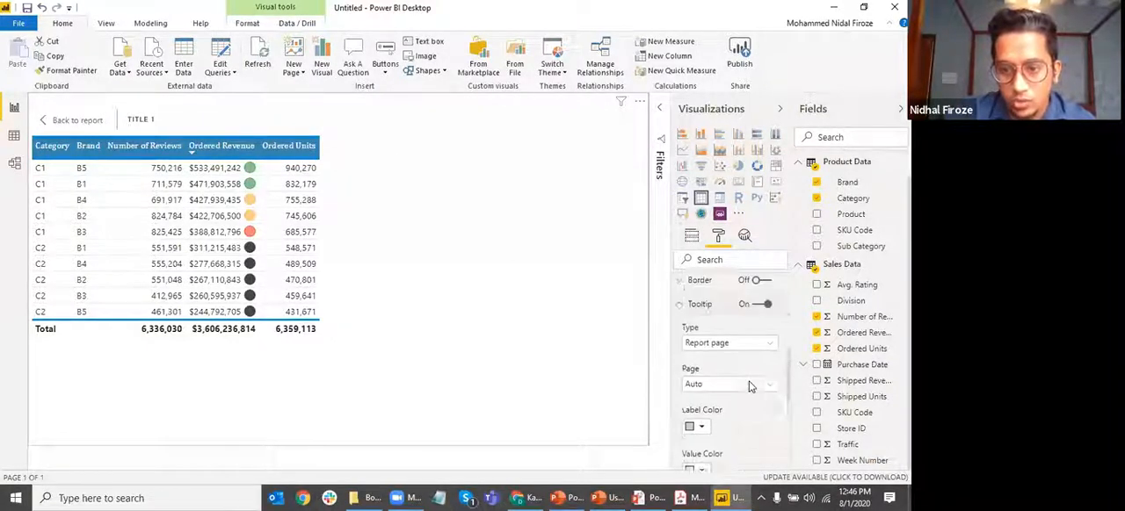
click(759, 335)
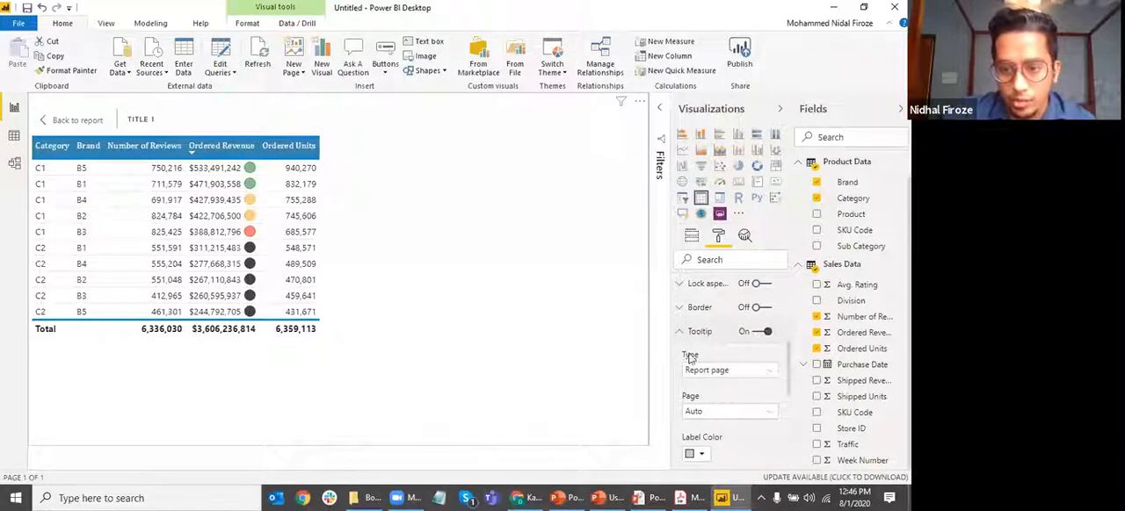